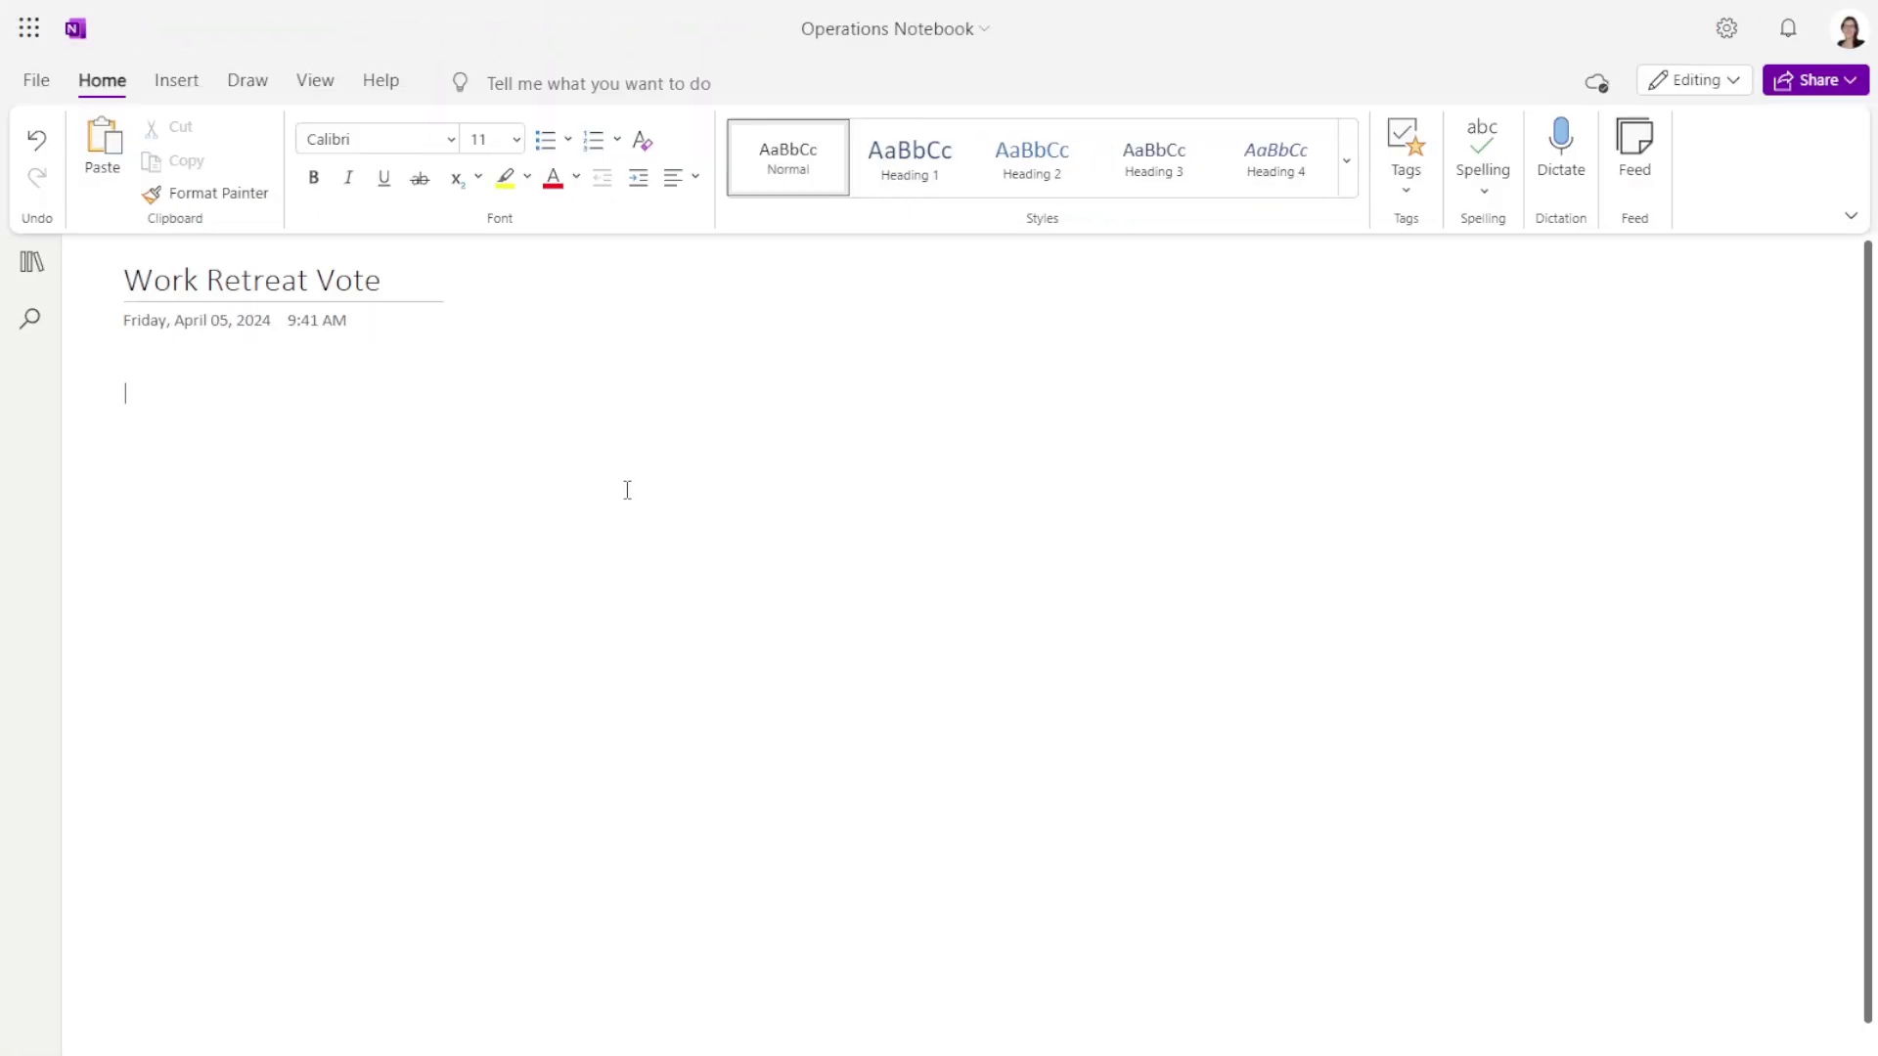
- Insert a Voting table Loop component with Idea, Pros and Cons columns on the Work Retreat Vote page
click(172, 81)
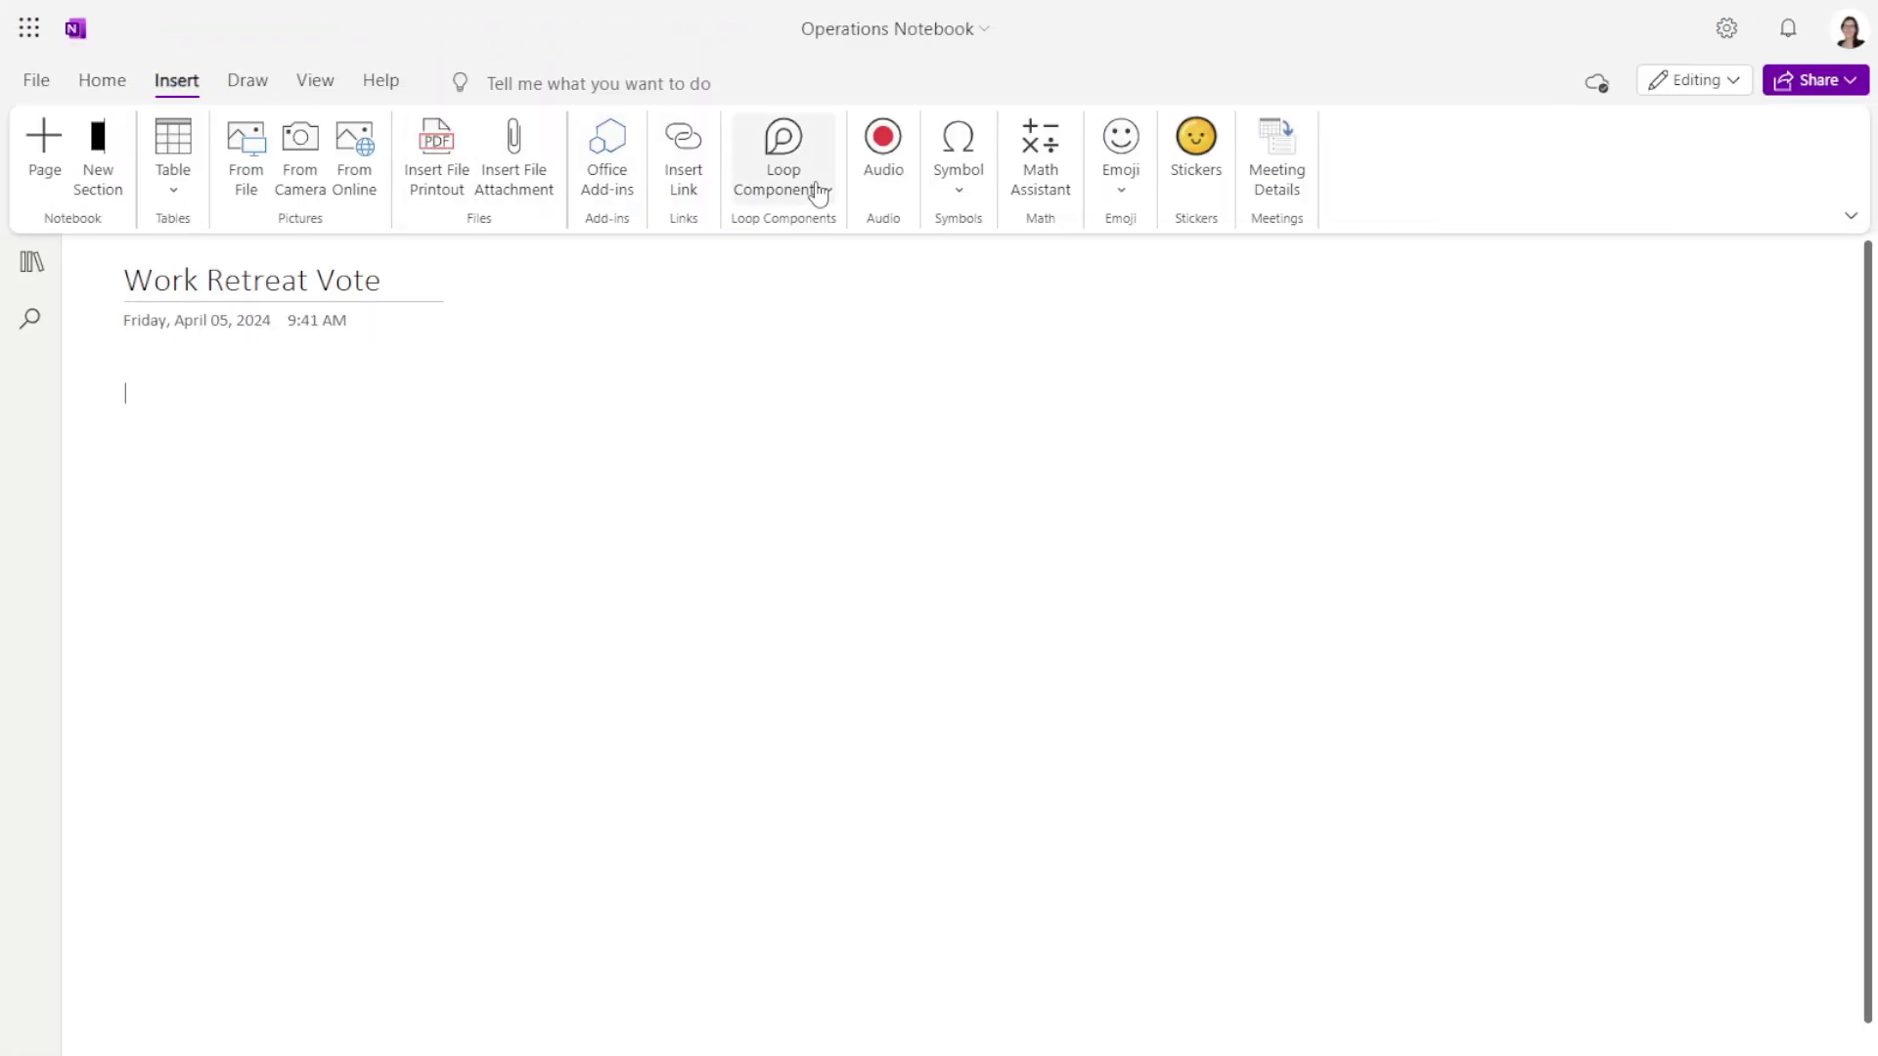
click(817, 192)
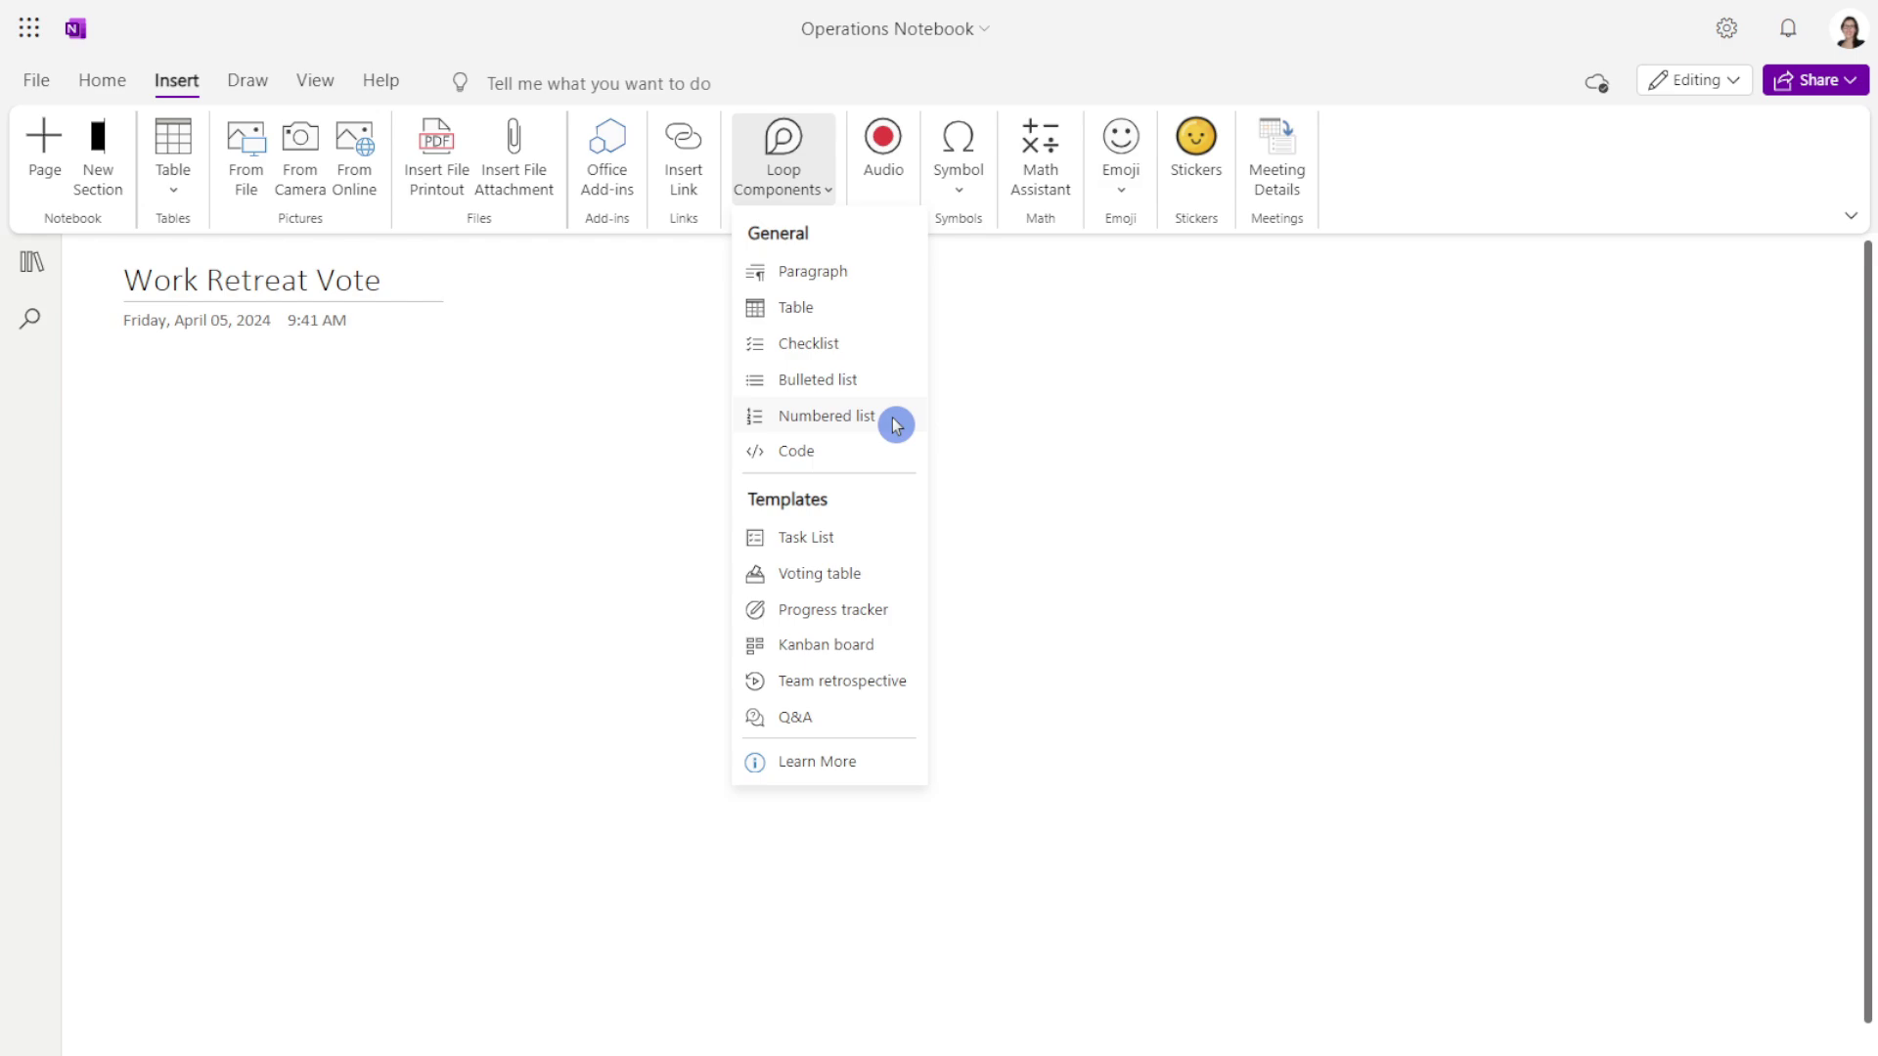
click(896, 576)
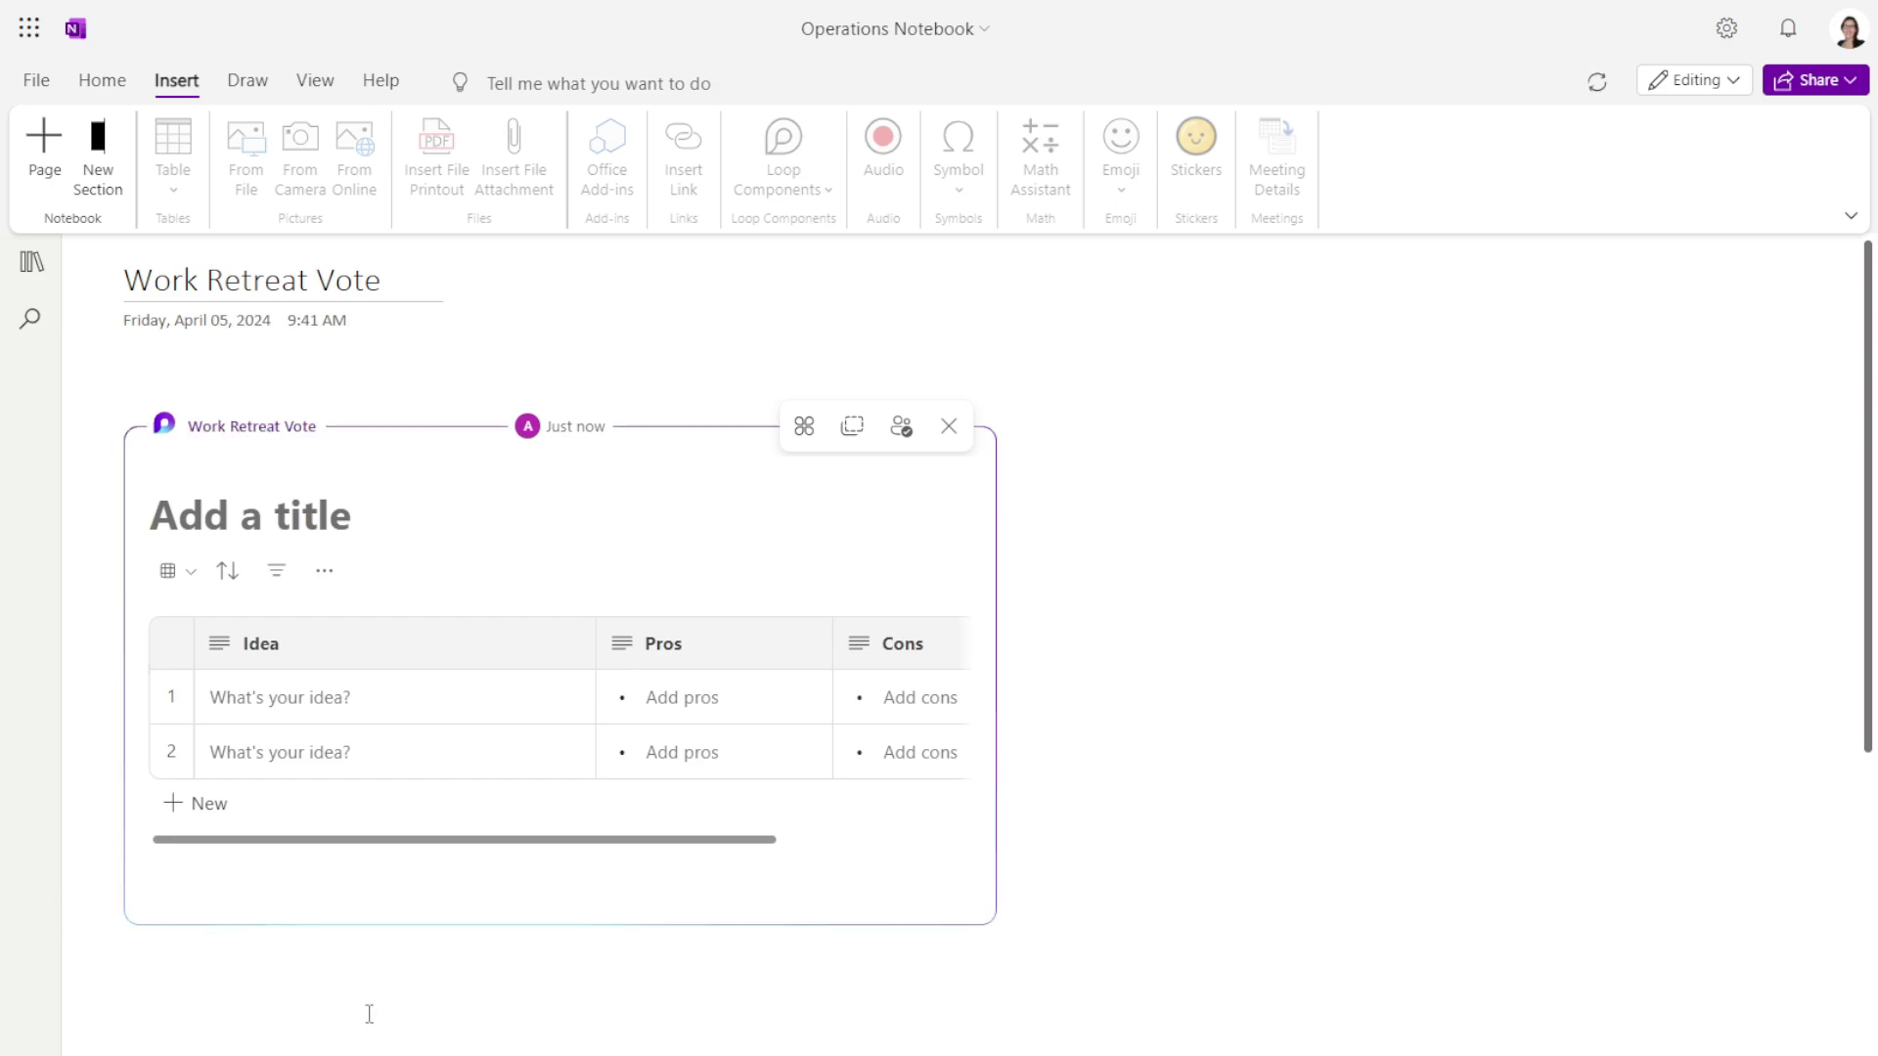
- Paste the vote title and enter the ideas Portugal and Argentina
text(Where should we go for our work retreat?)
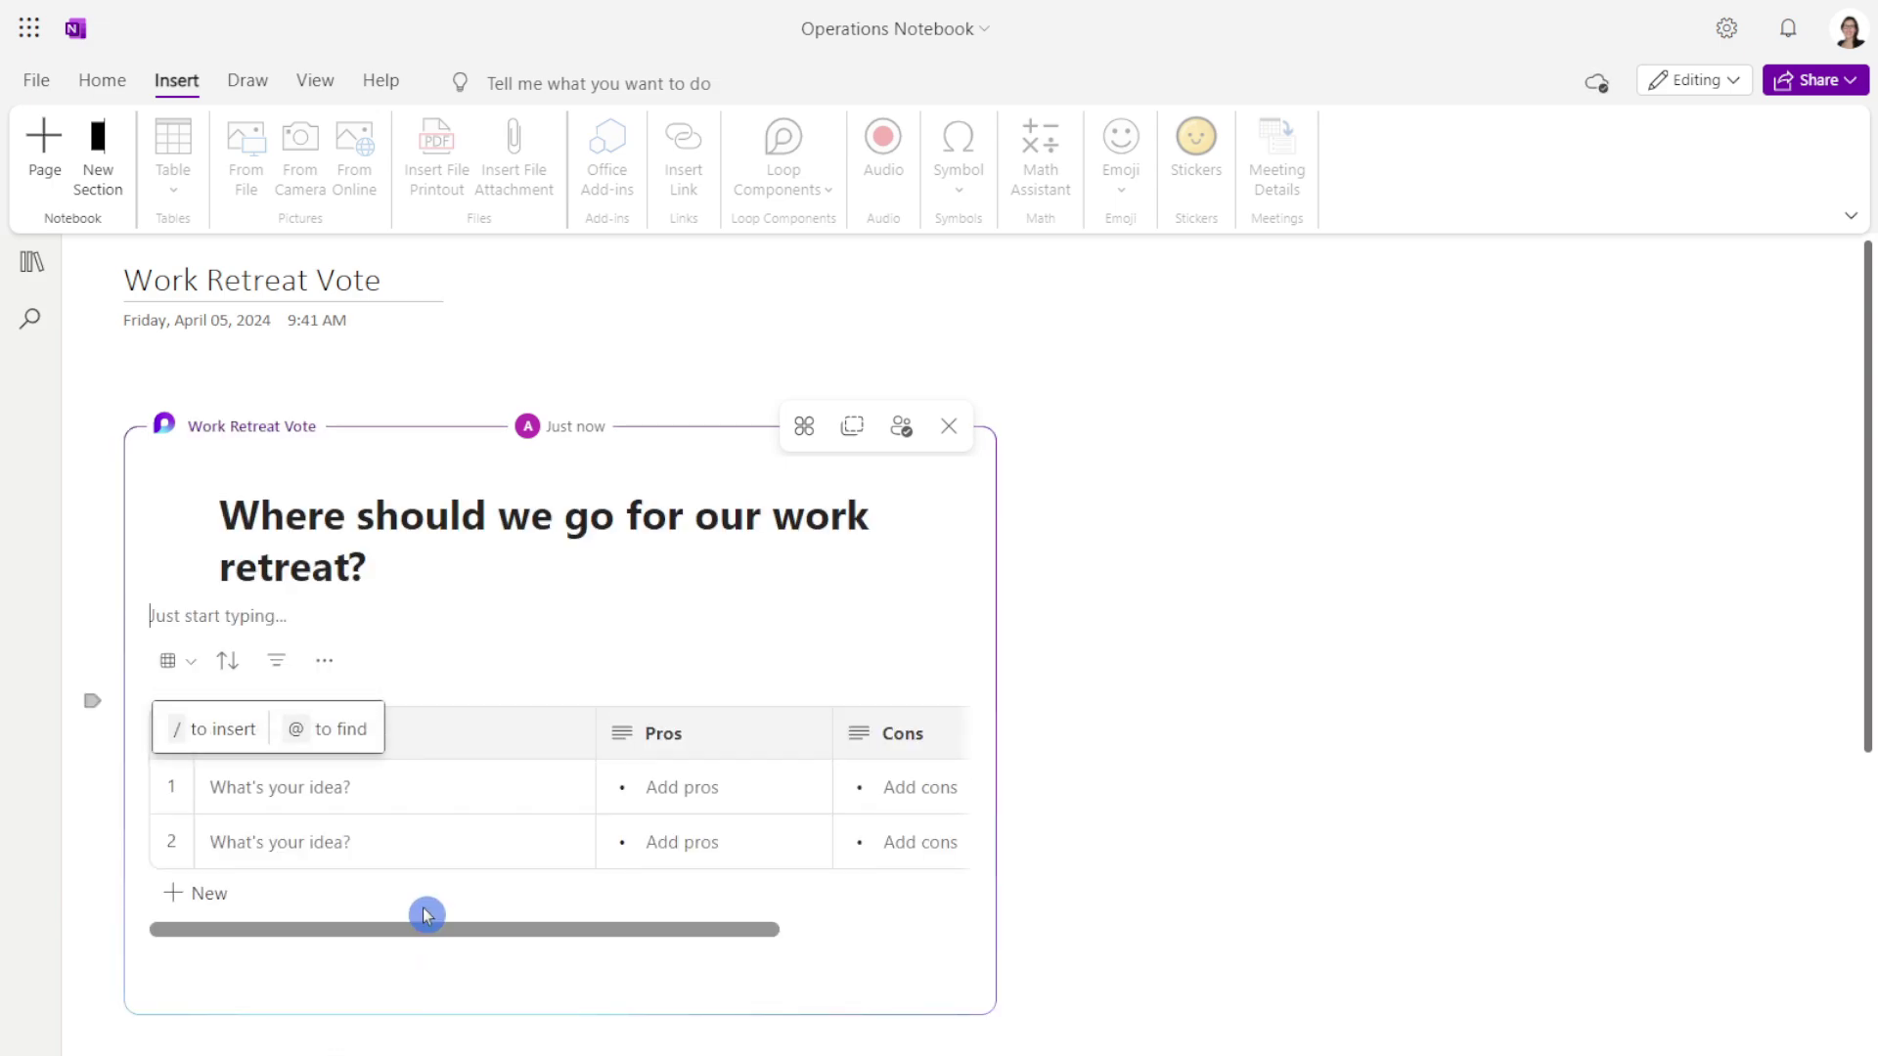
click(354, 790)
text(Po)
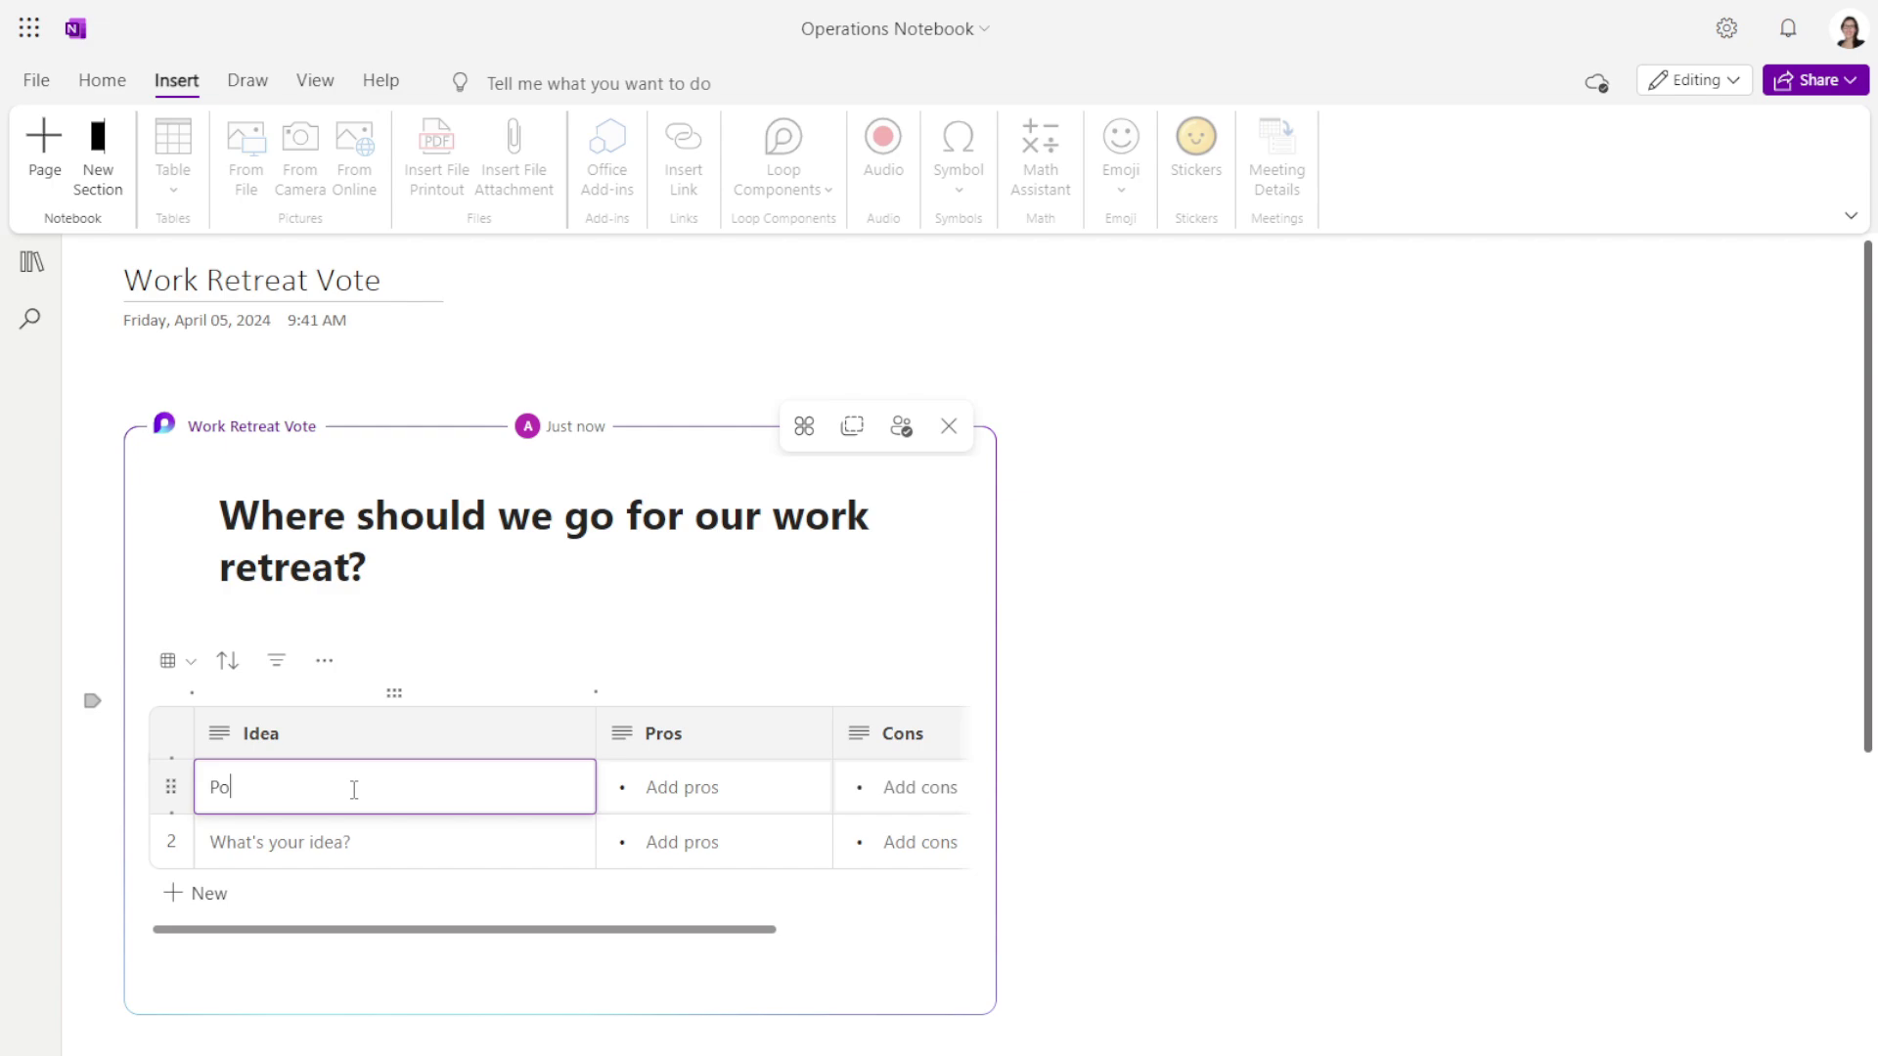
text(rtugal)
key(Return)
text(Argentina)
- Delete the Pros and Cons columns and copy the Loop component
click(714, 693)
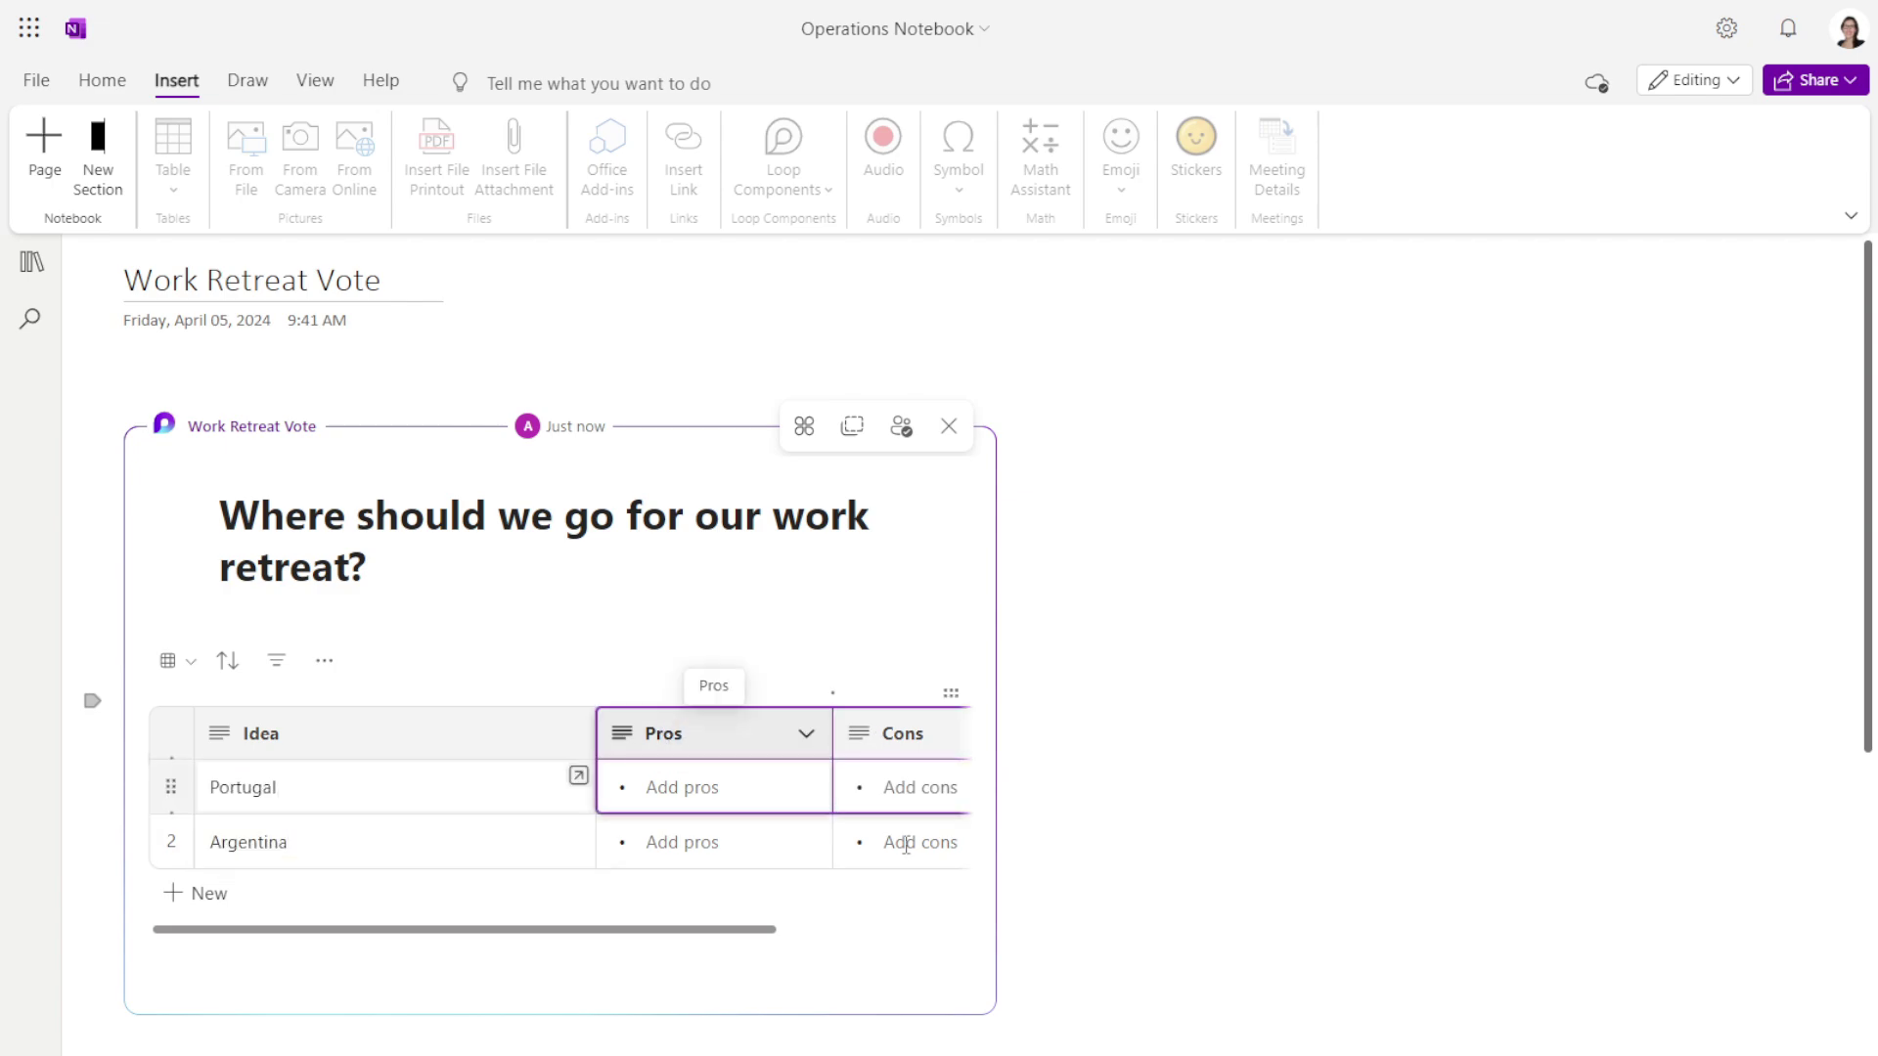
shift+click(950, 693)
click(873, 715)
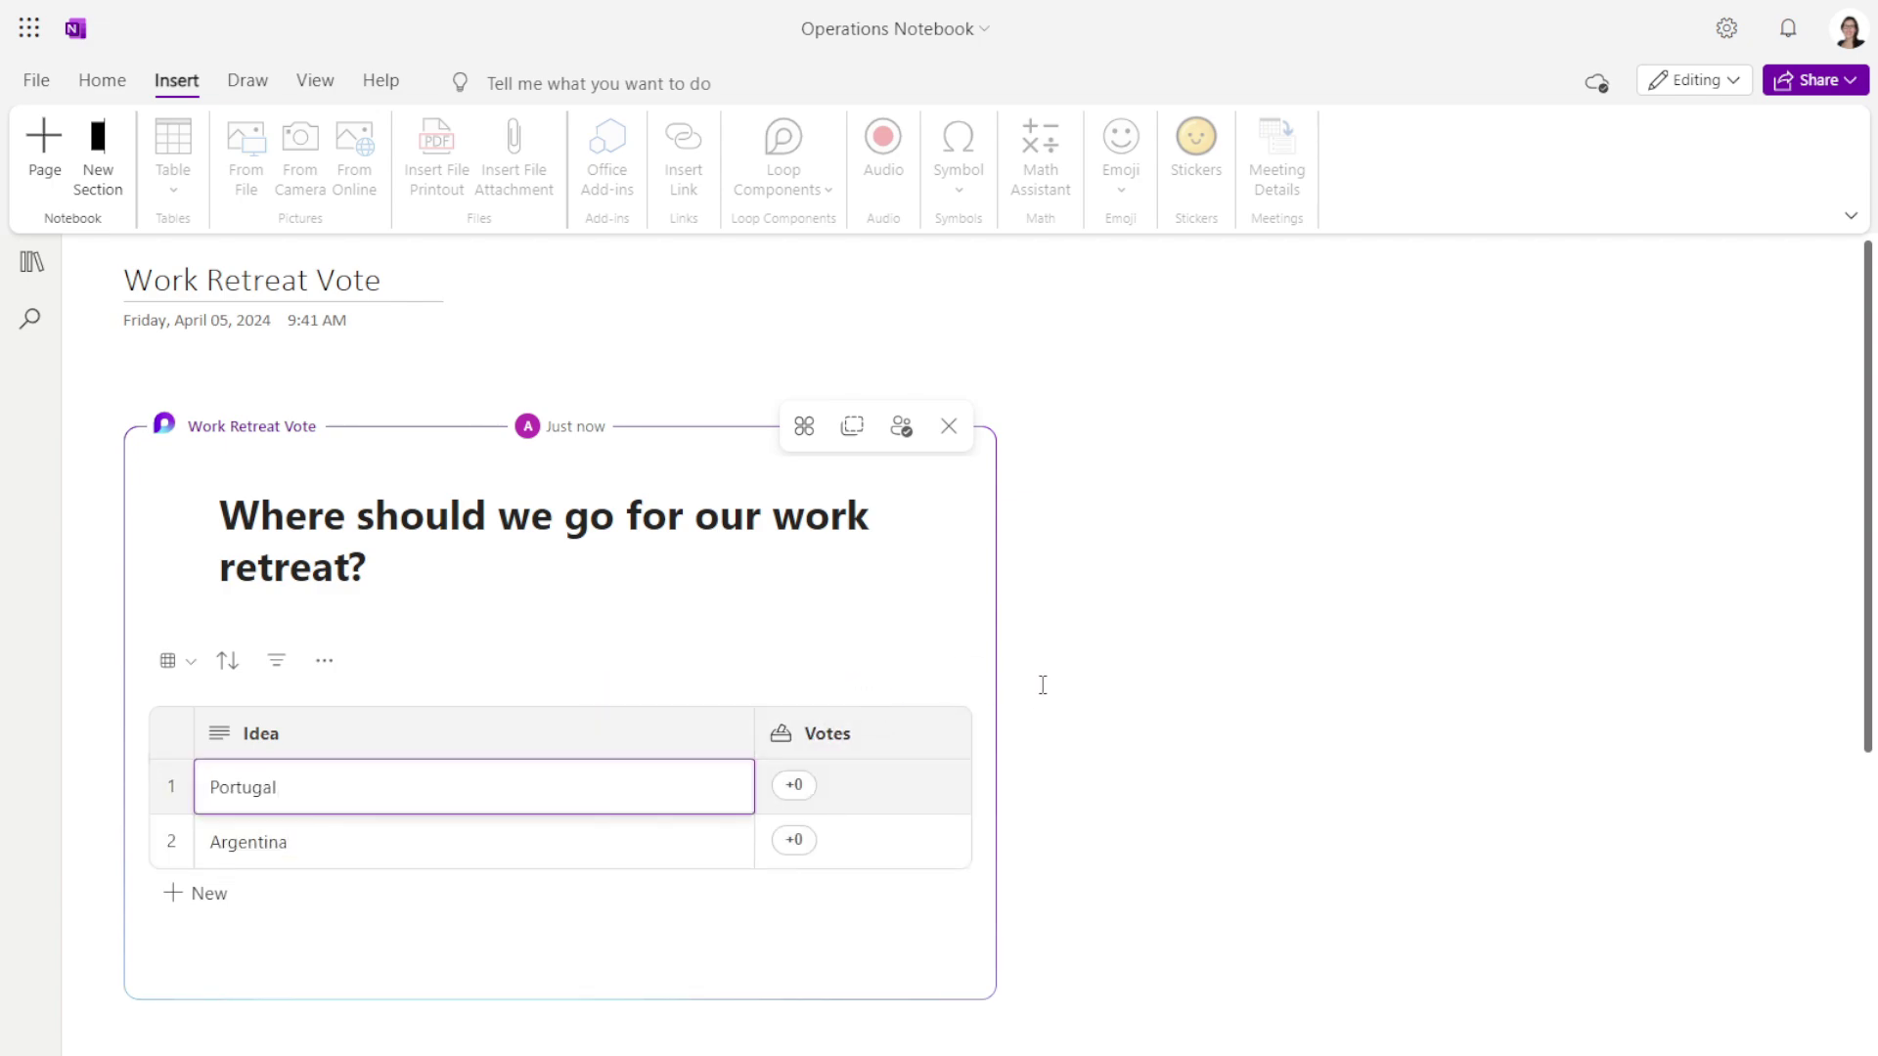
click(863, 436)
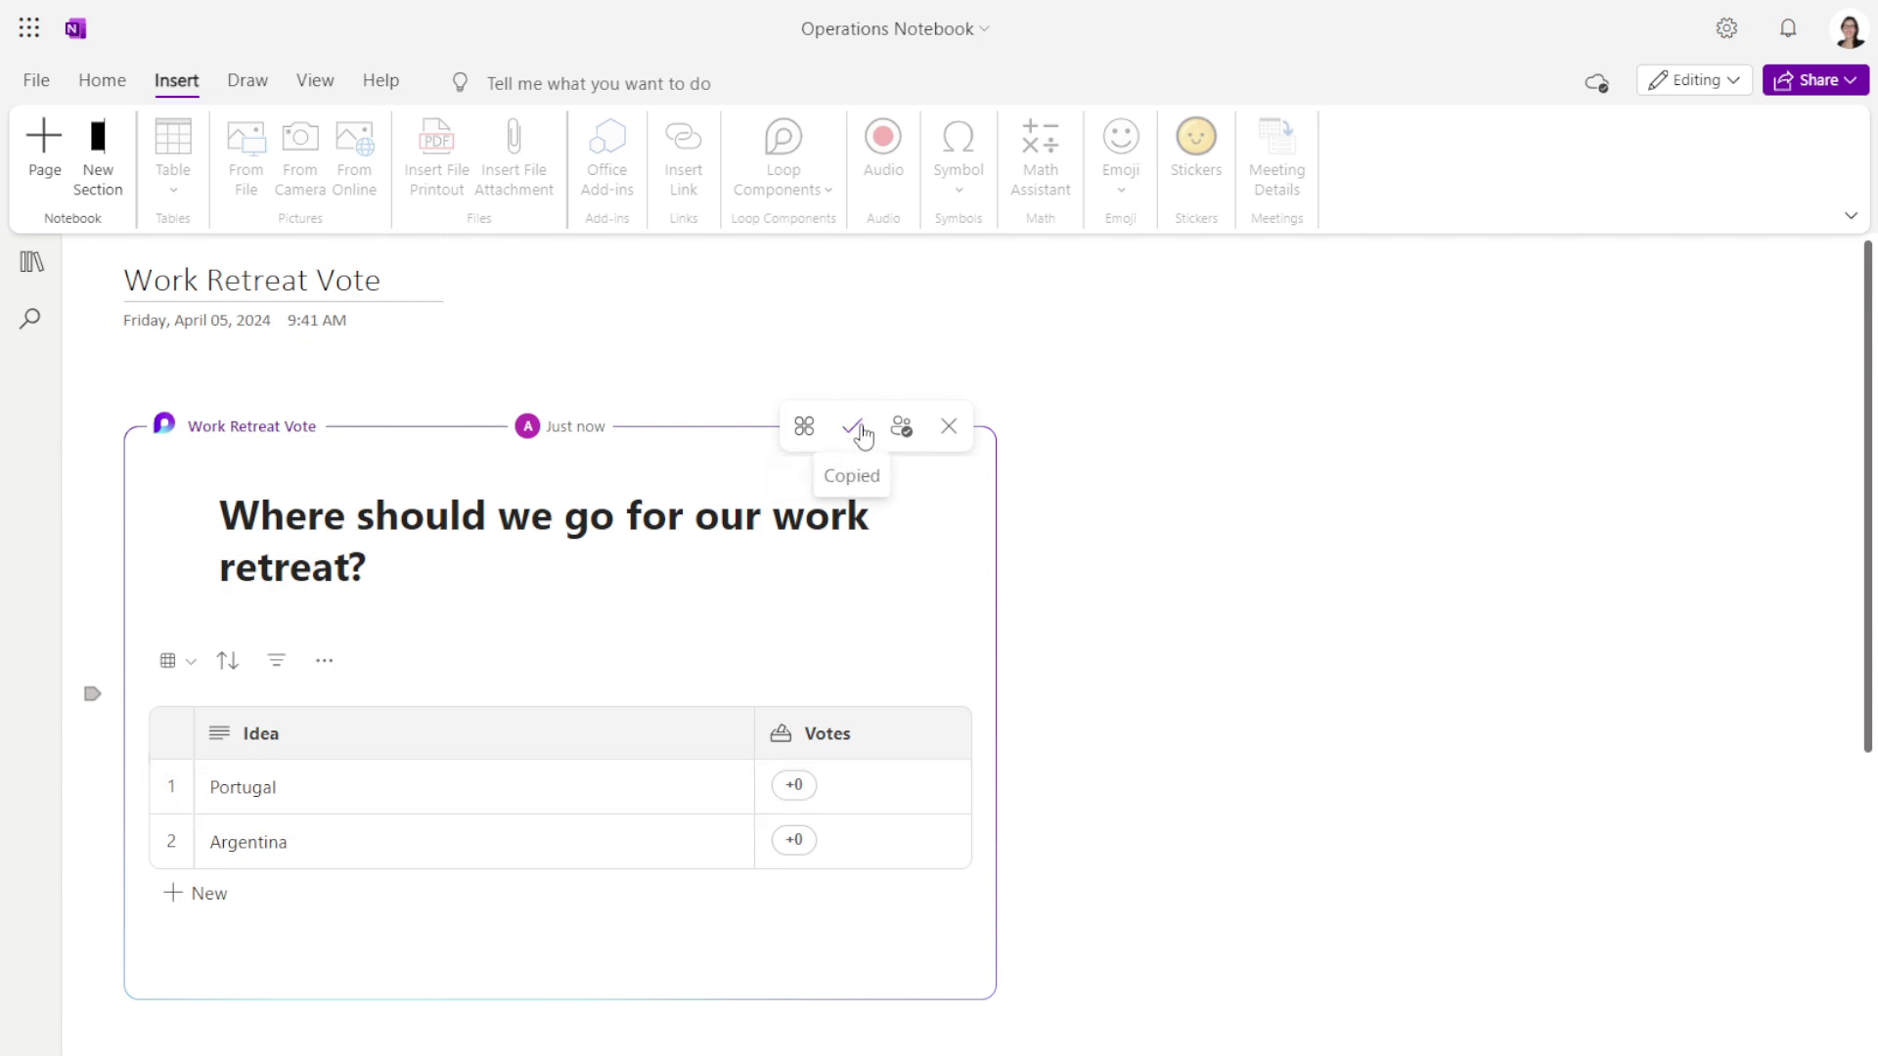
- Paste the vote component into a new Outlook email and cast one vote for Portugal
key(alt+Tab)
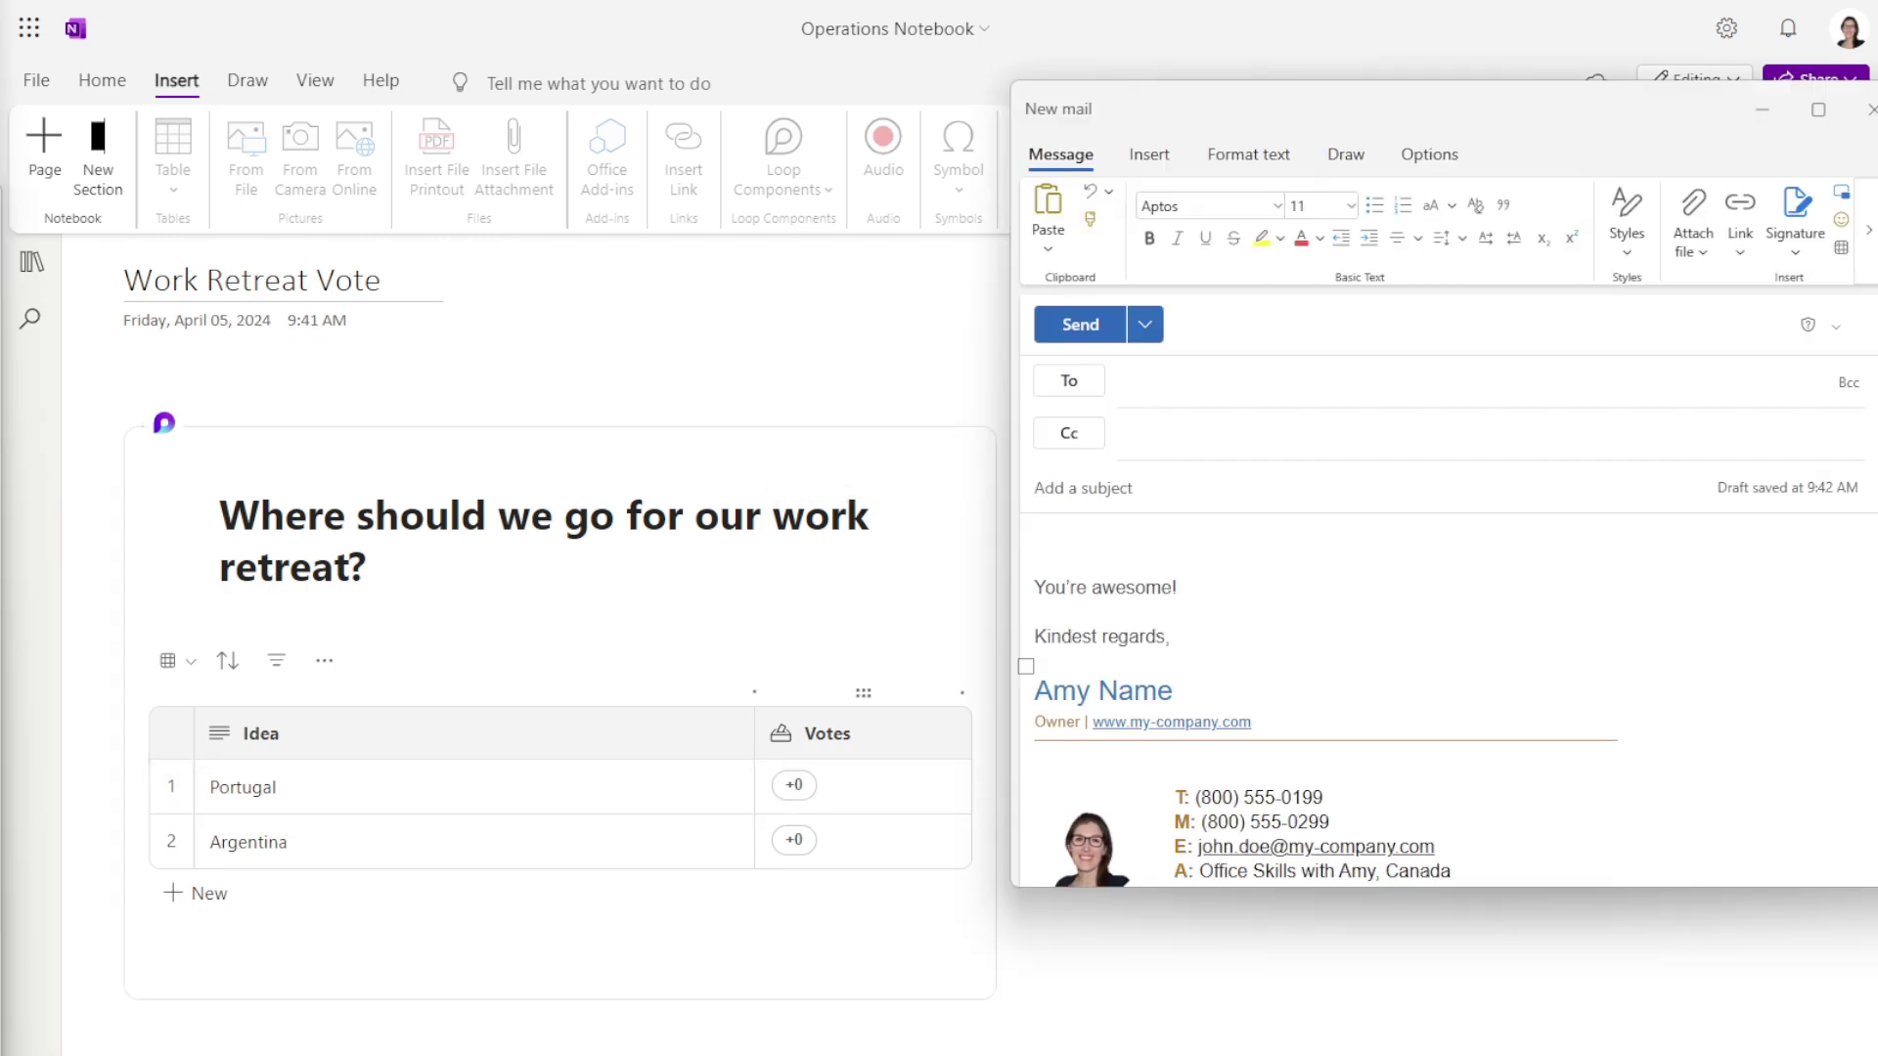
key(ctrl+v)
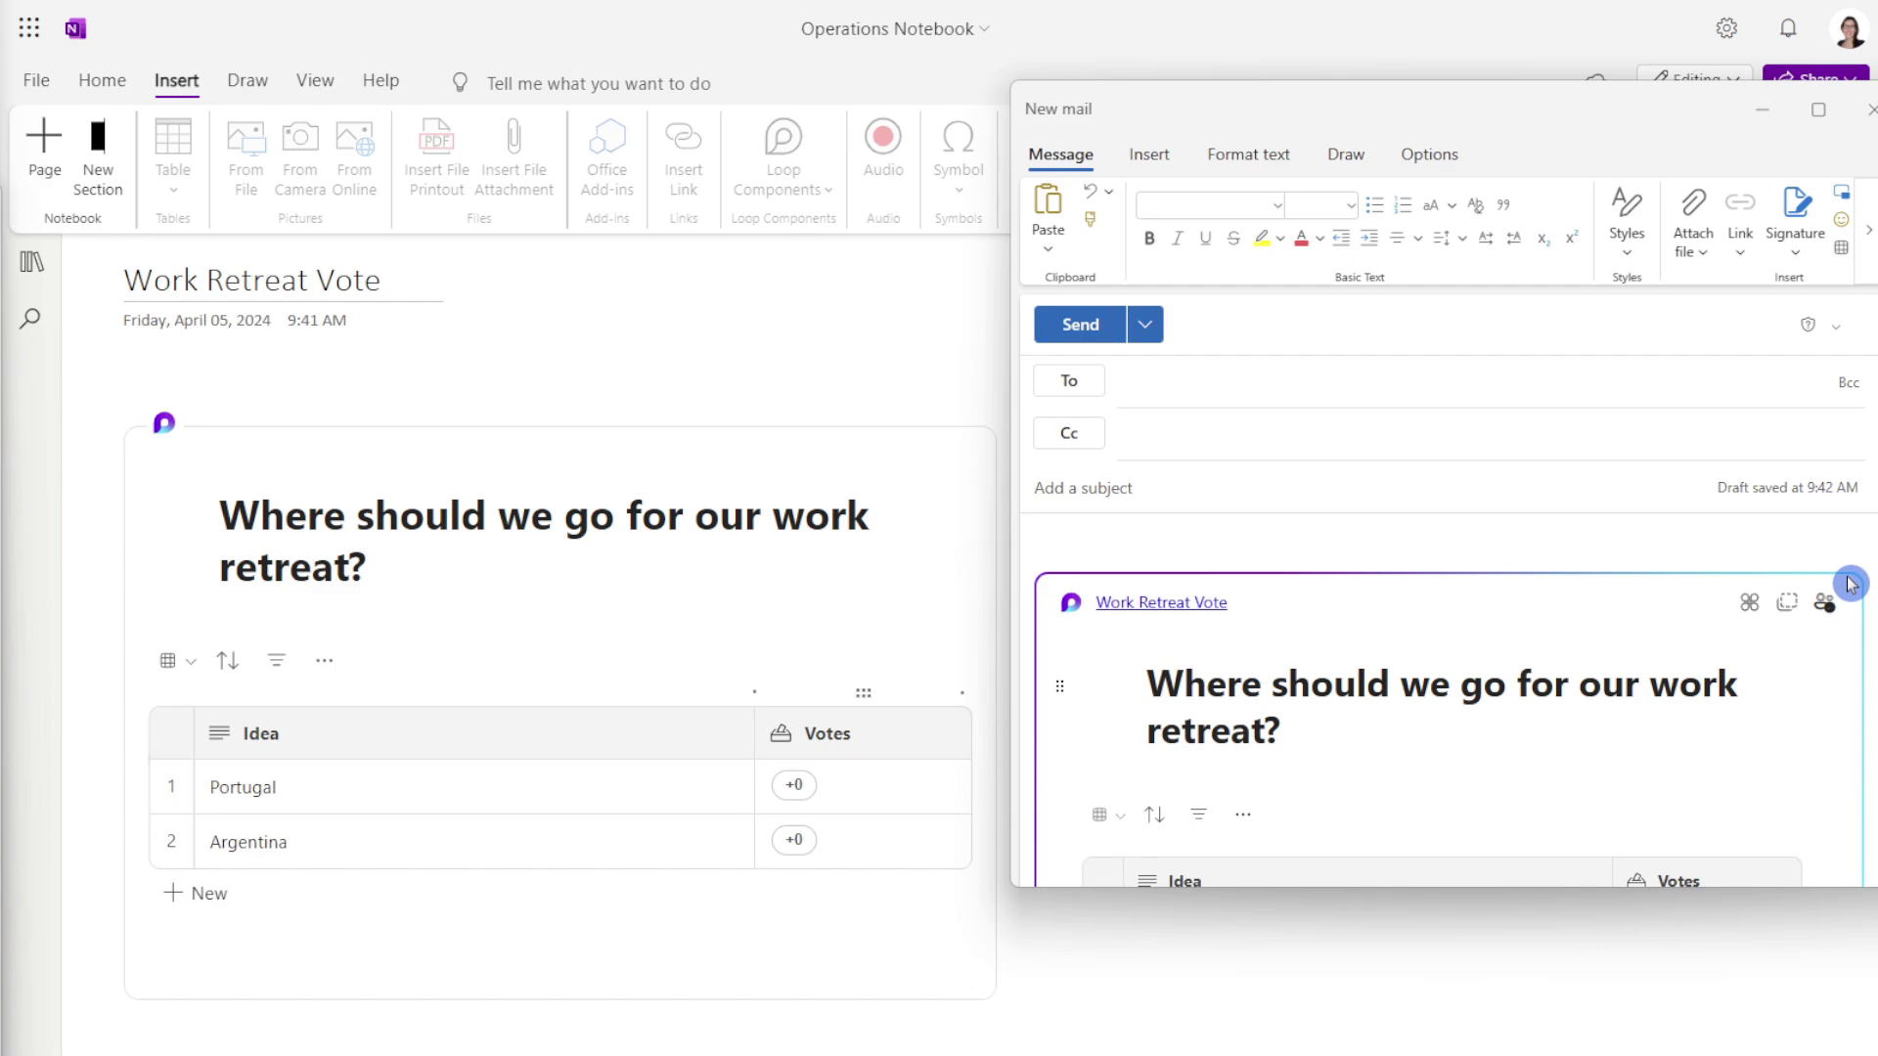
scroll(1848, 547, down, 1)
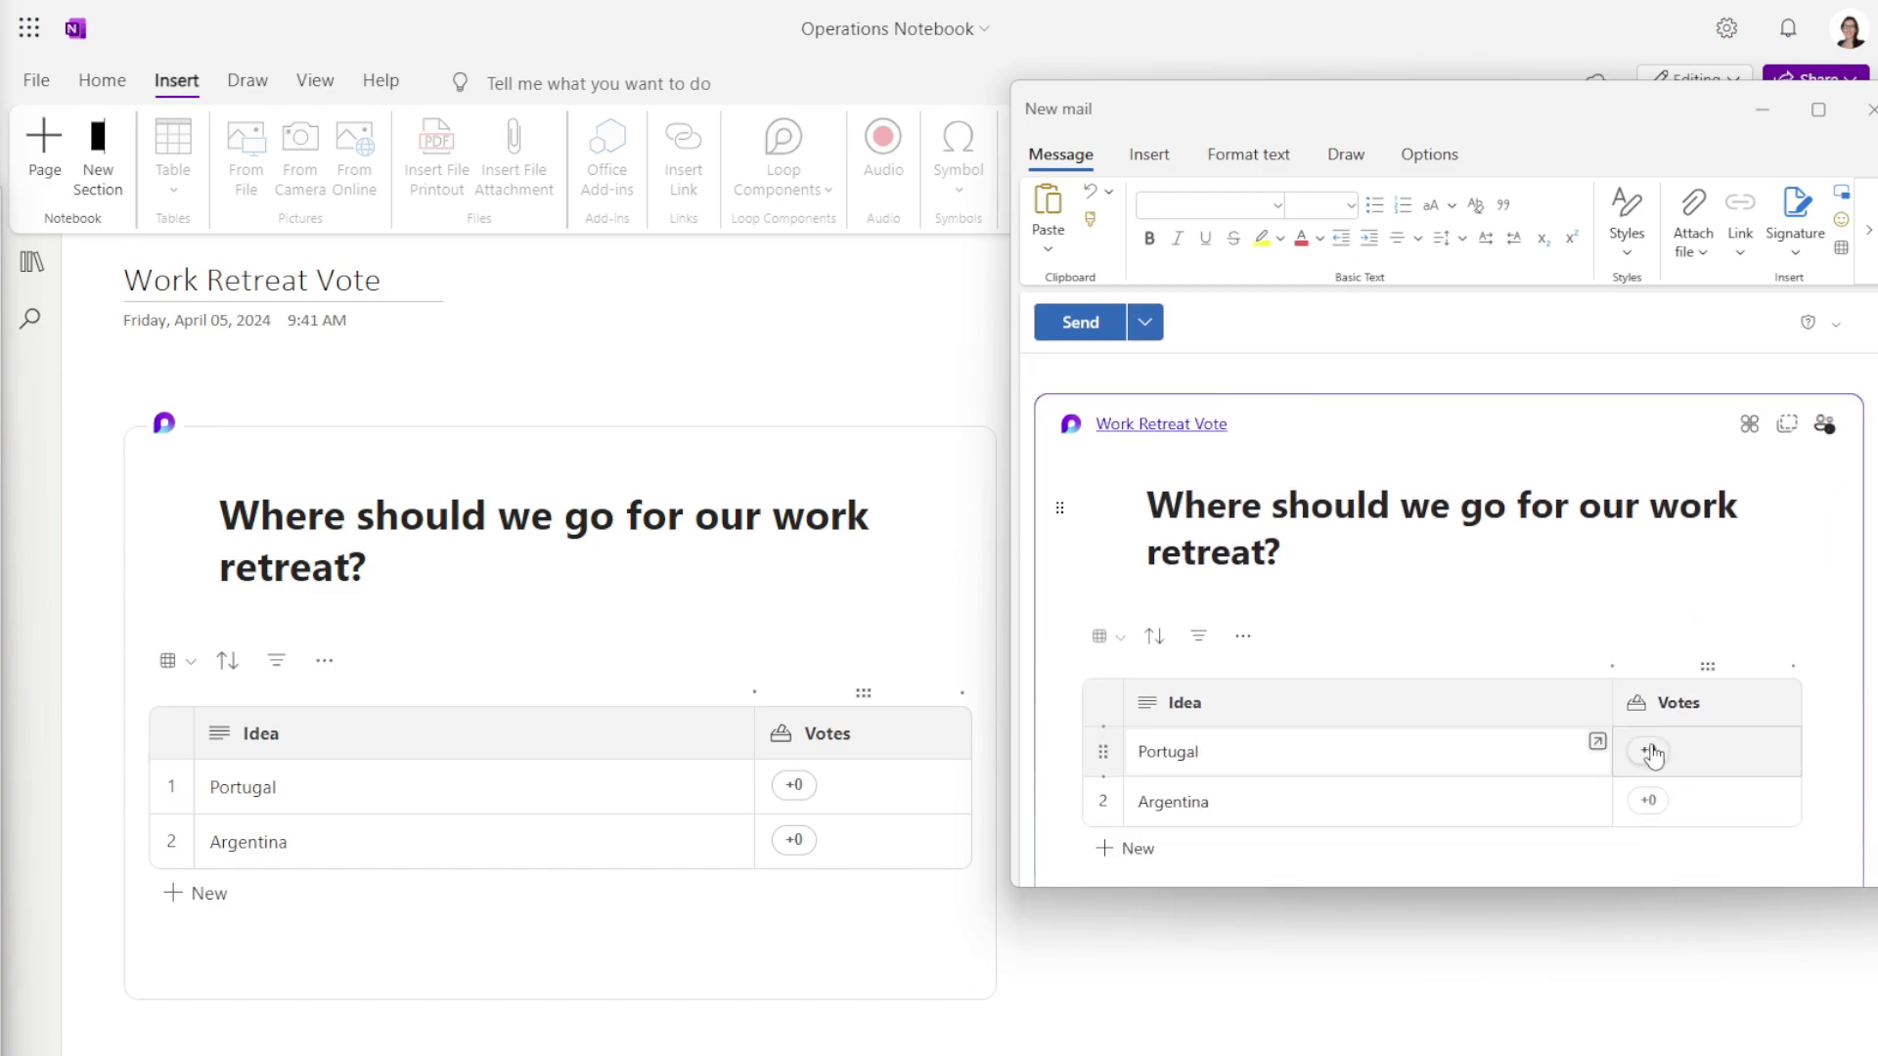
click(1649, 751)
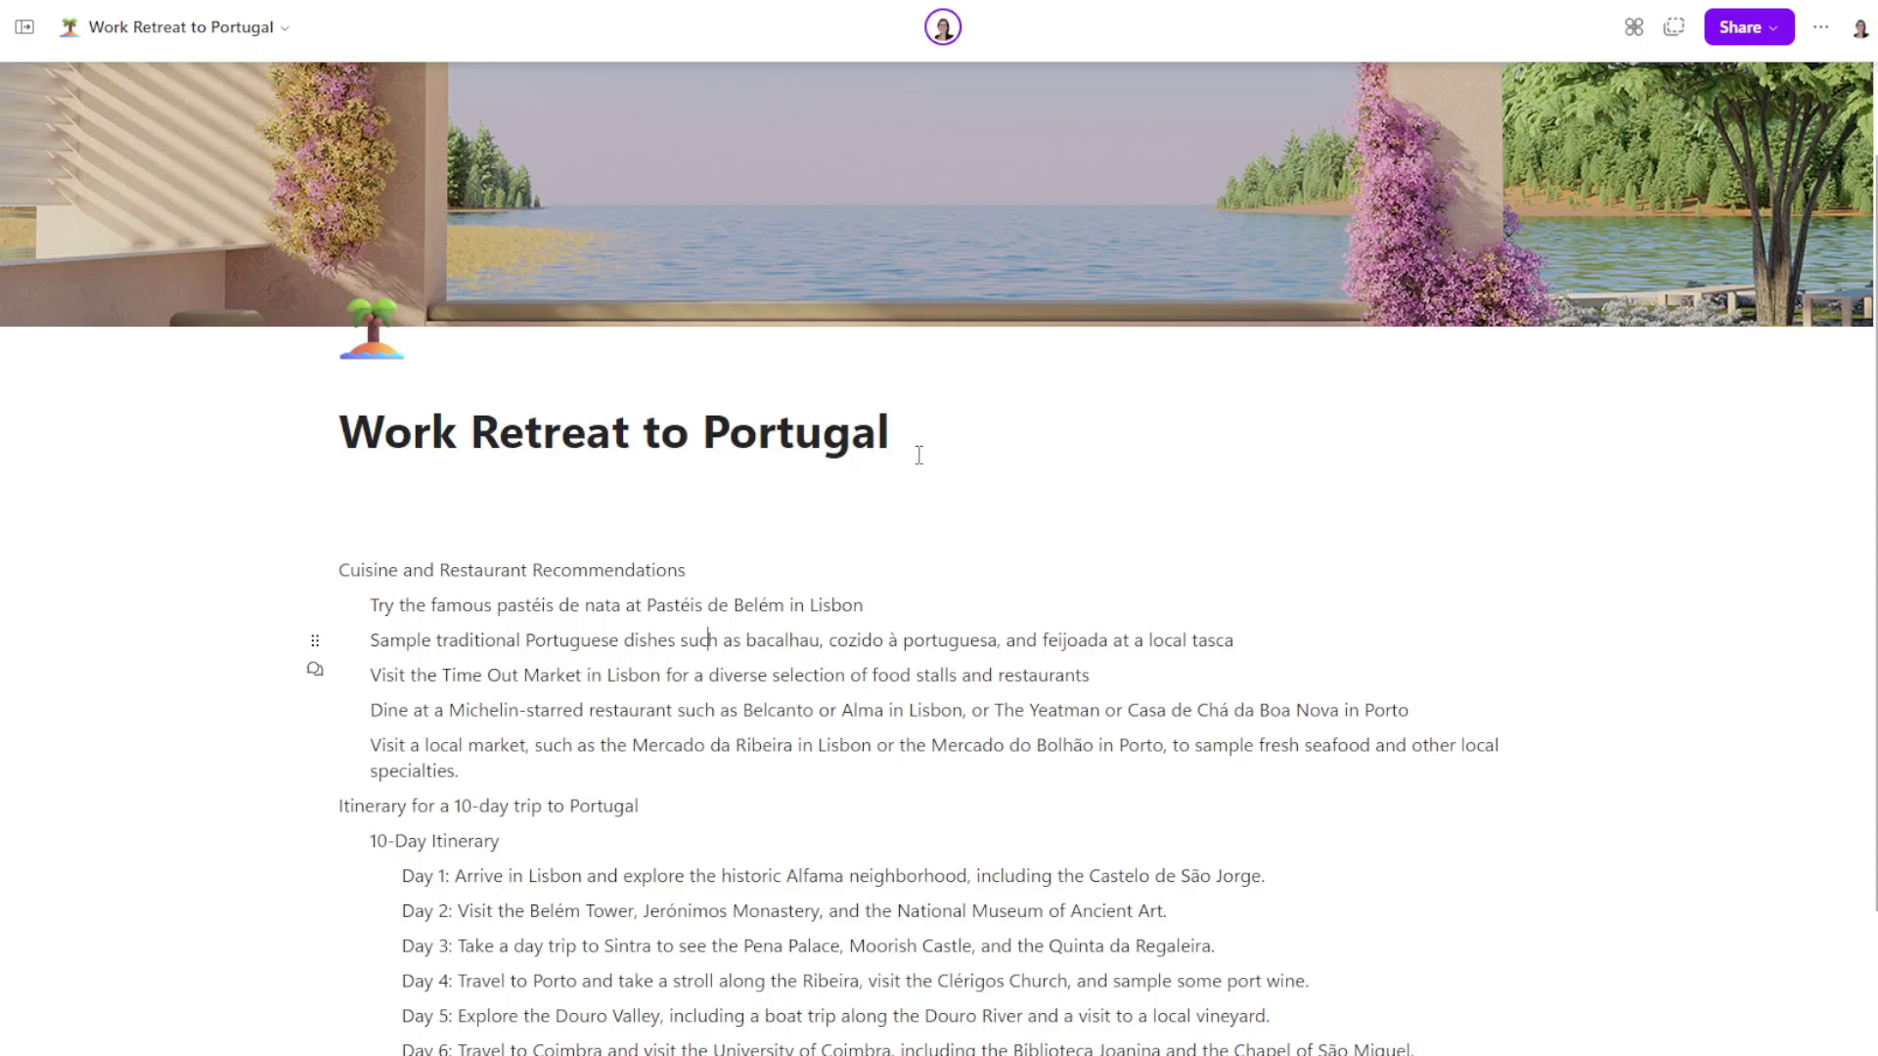
- Make 'Cuisine and Restaurant Recommendations' a Collapsible Heading 1 via More > Headings and lists
drag(329, 567, 630, 567)
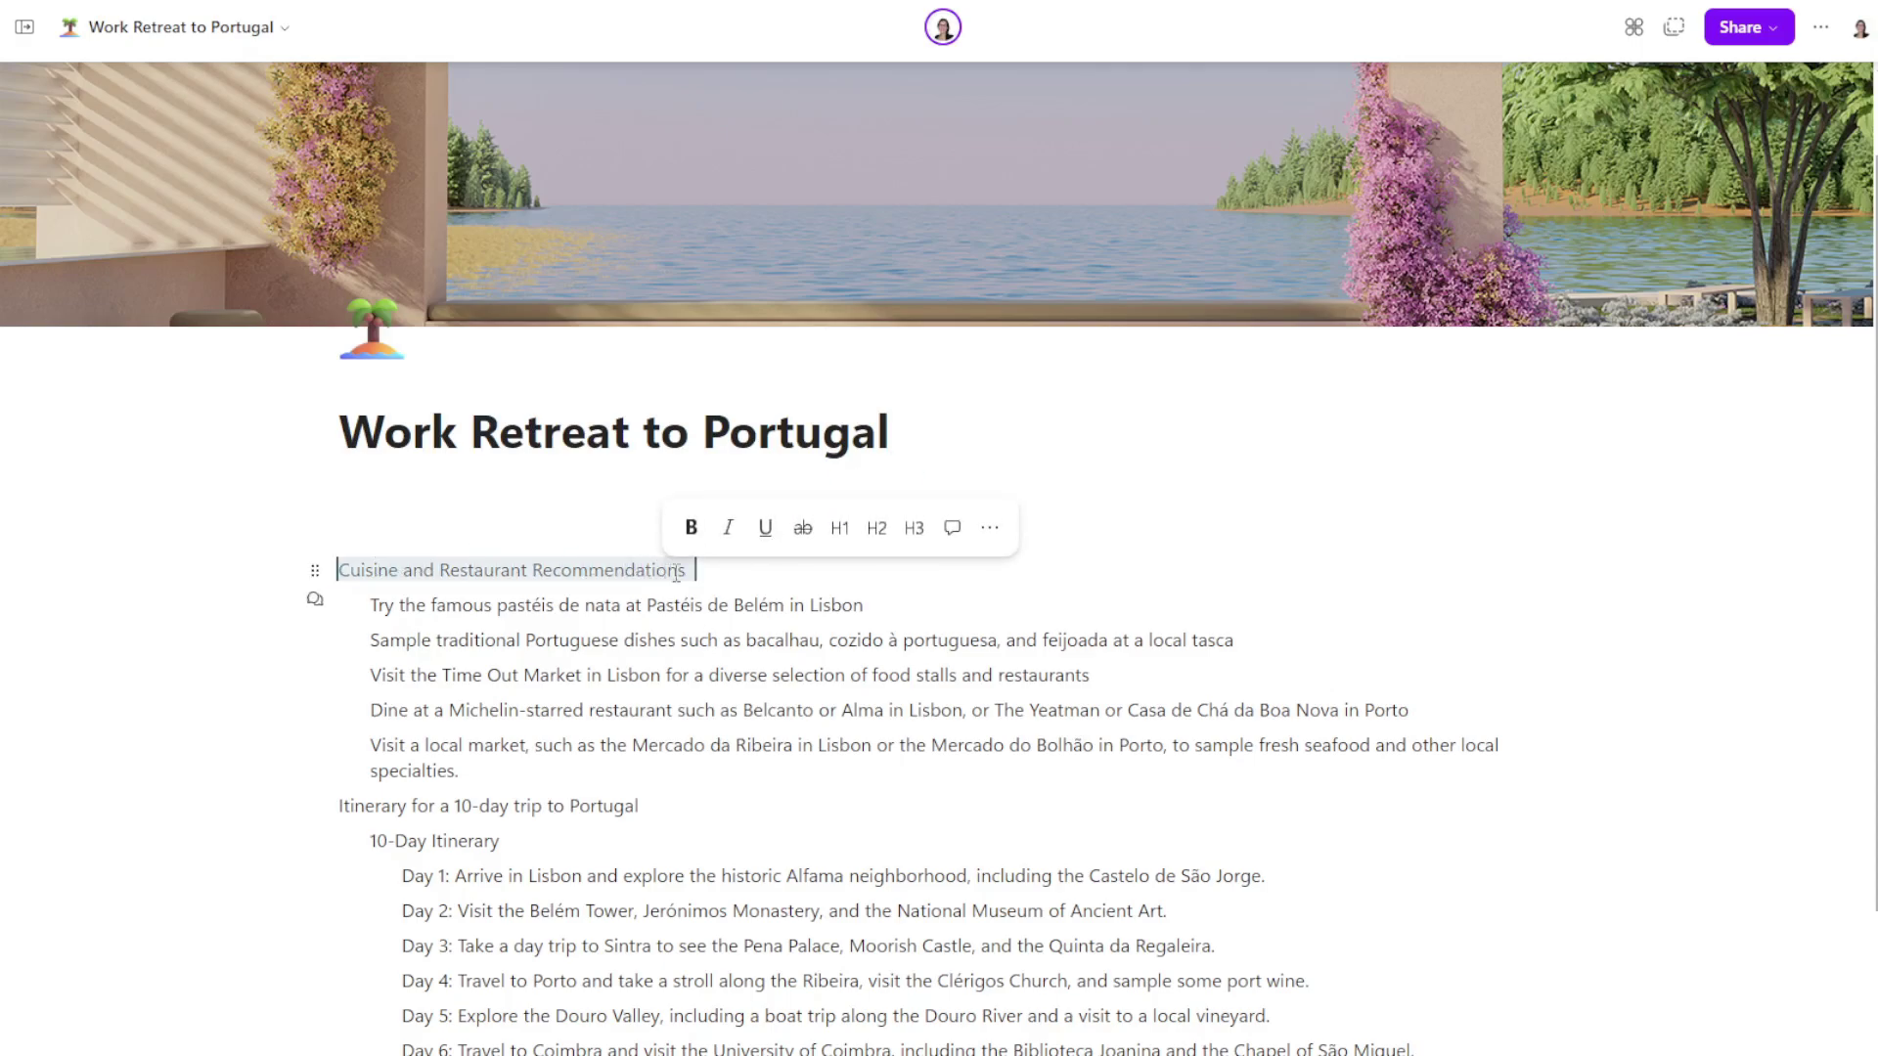
click(989, 529)
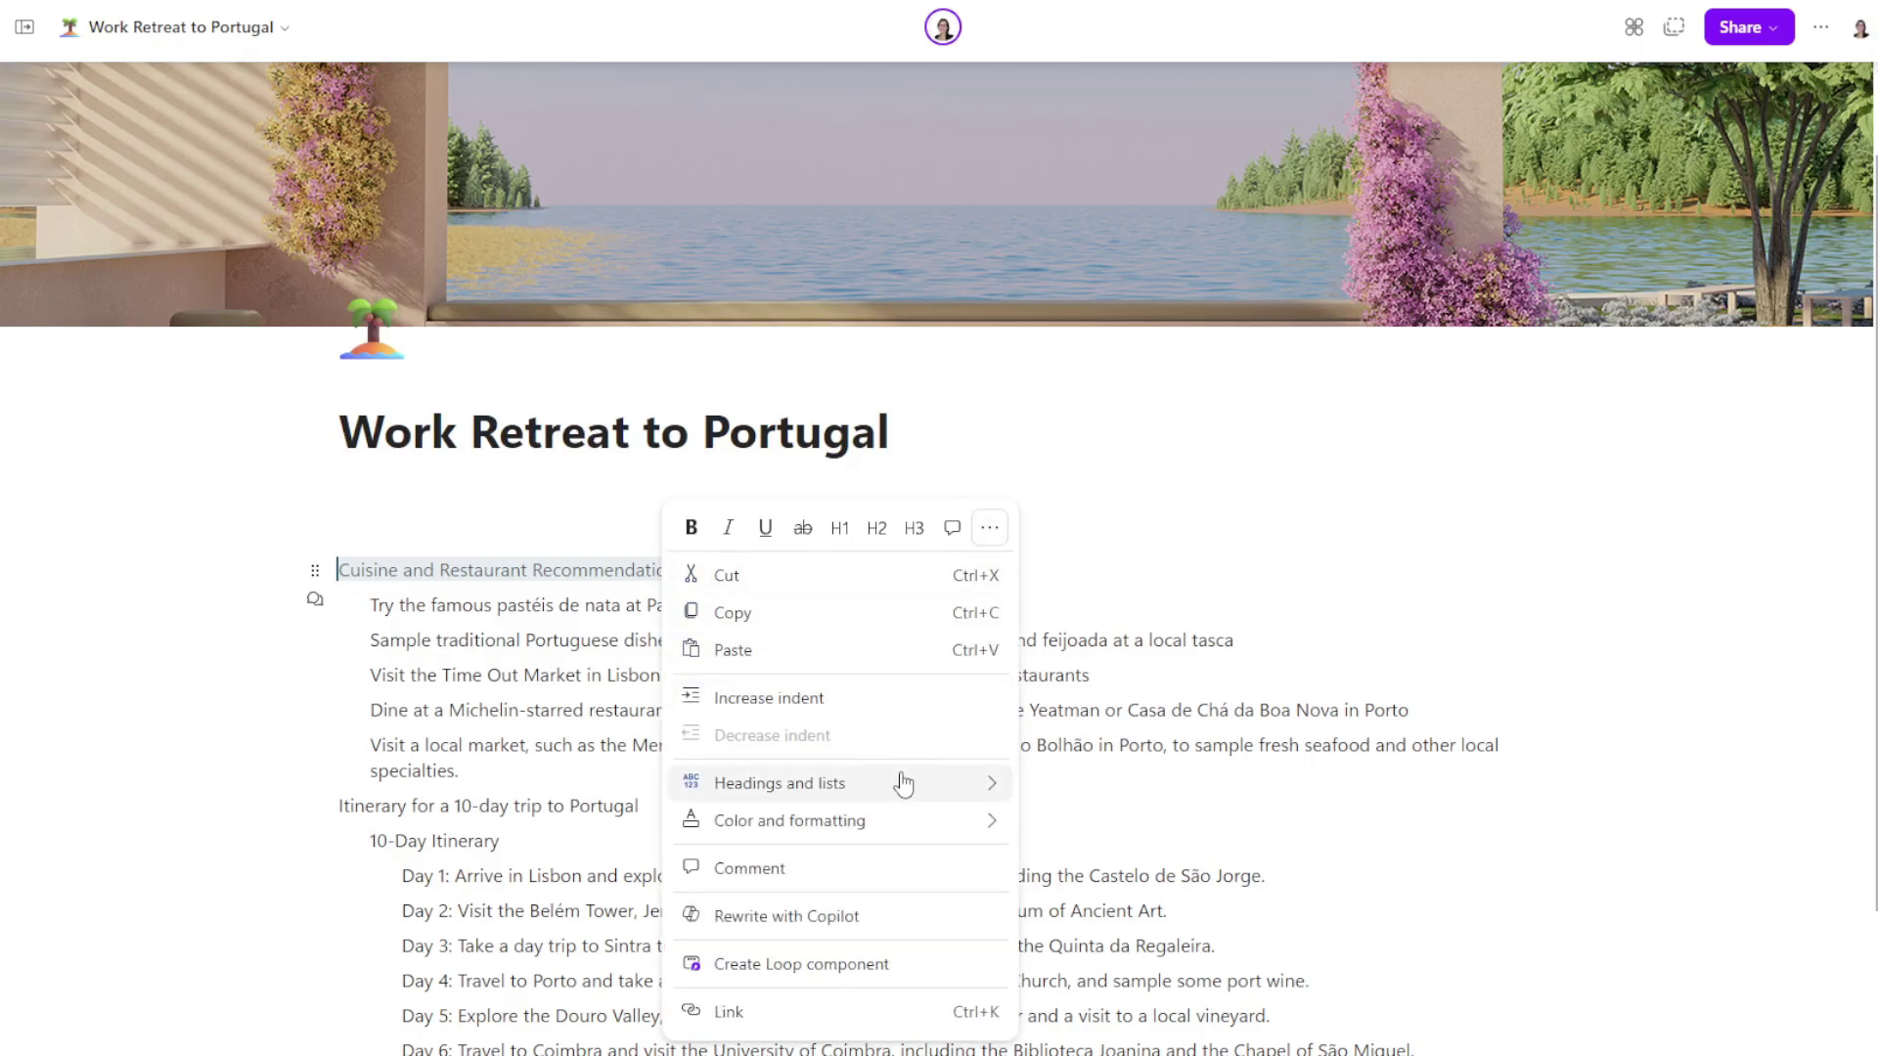
mouse_move(905, 797)
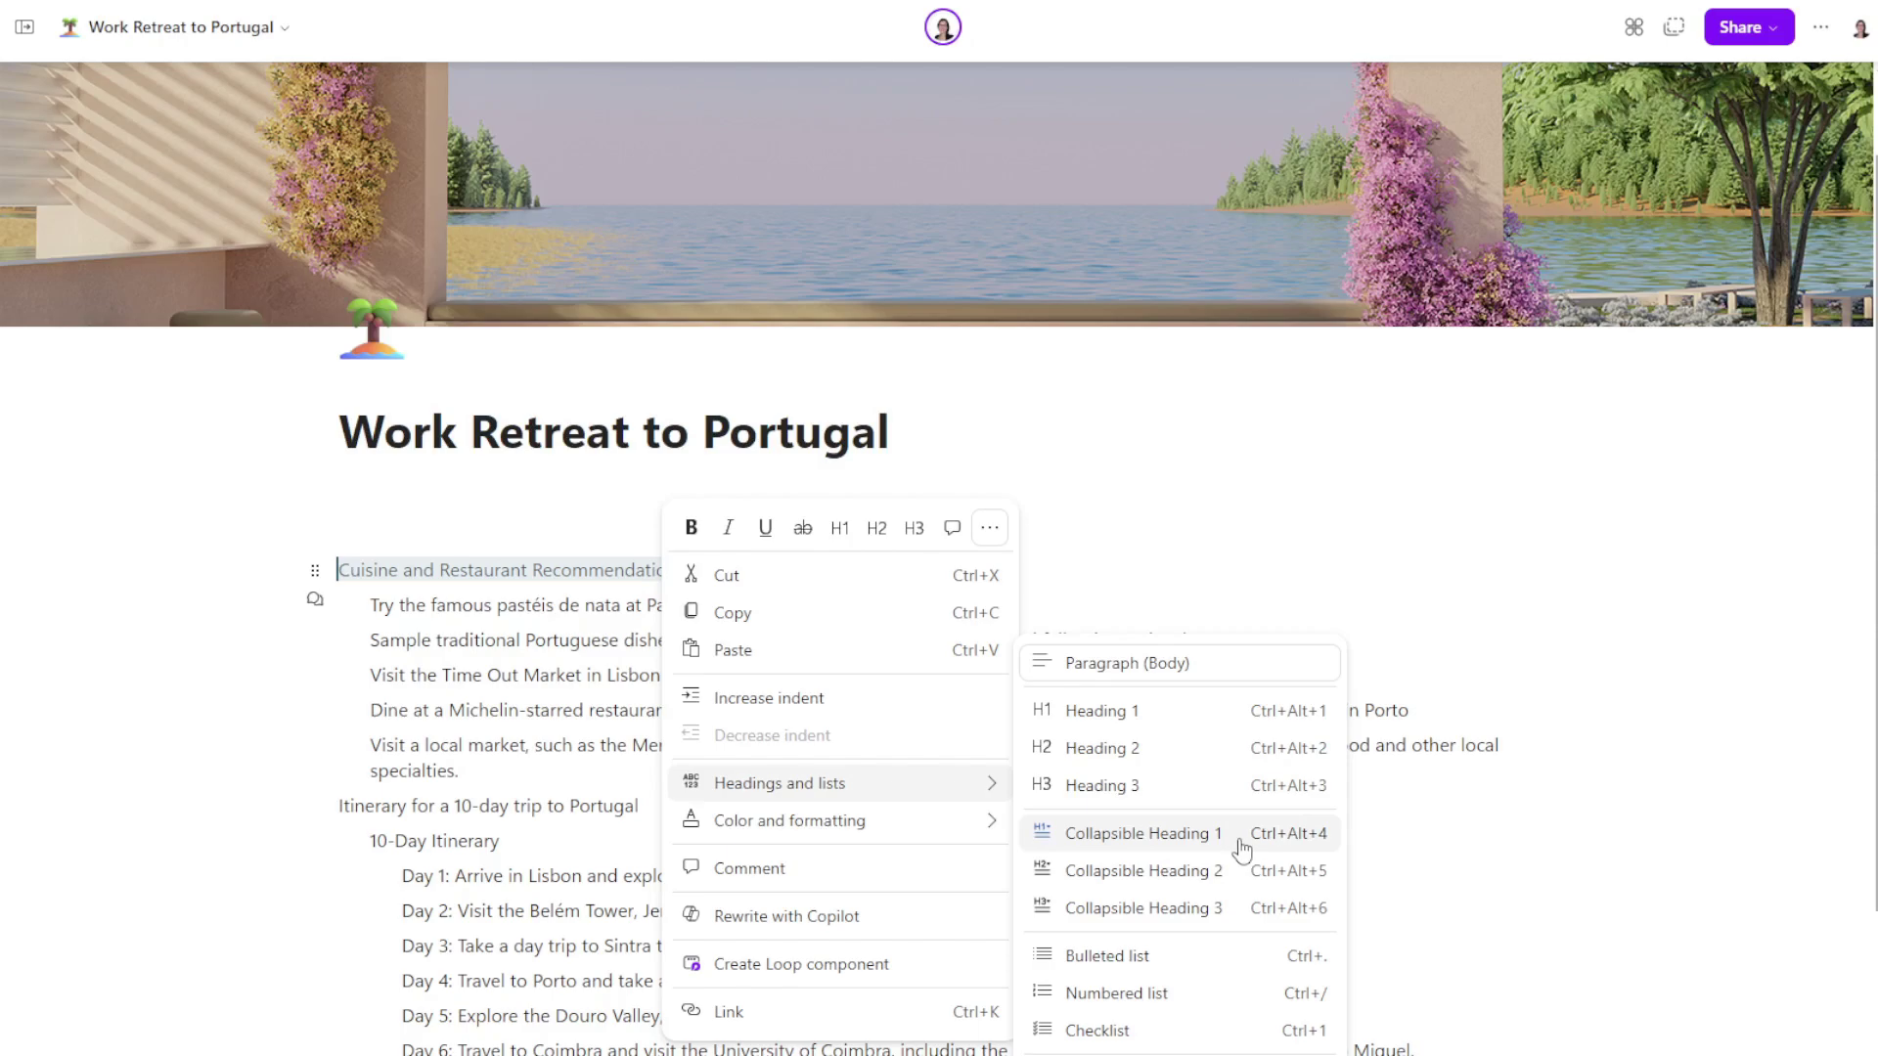
click(1140, 833)
scroll(692, 526, down, 3)
- Make 'Itinerary for a 10-day trip', '10-Day Itinerary' and 'Other Recreation Activities' collapsible headings at levels 1, 2 and 3
drag(331, 498, 675, 488)
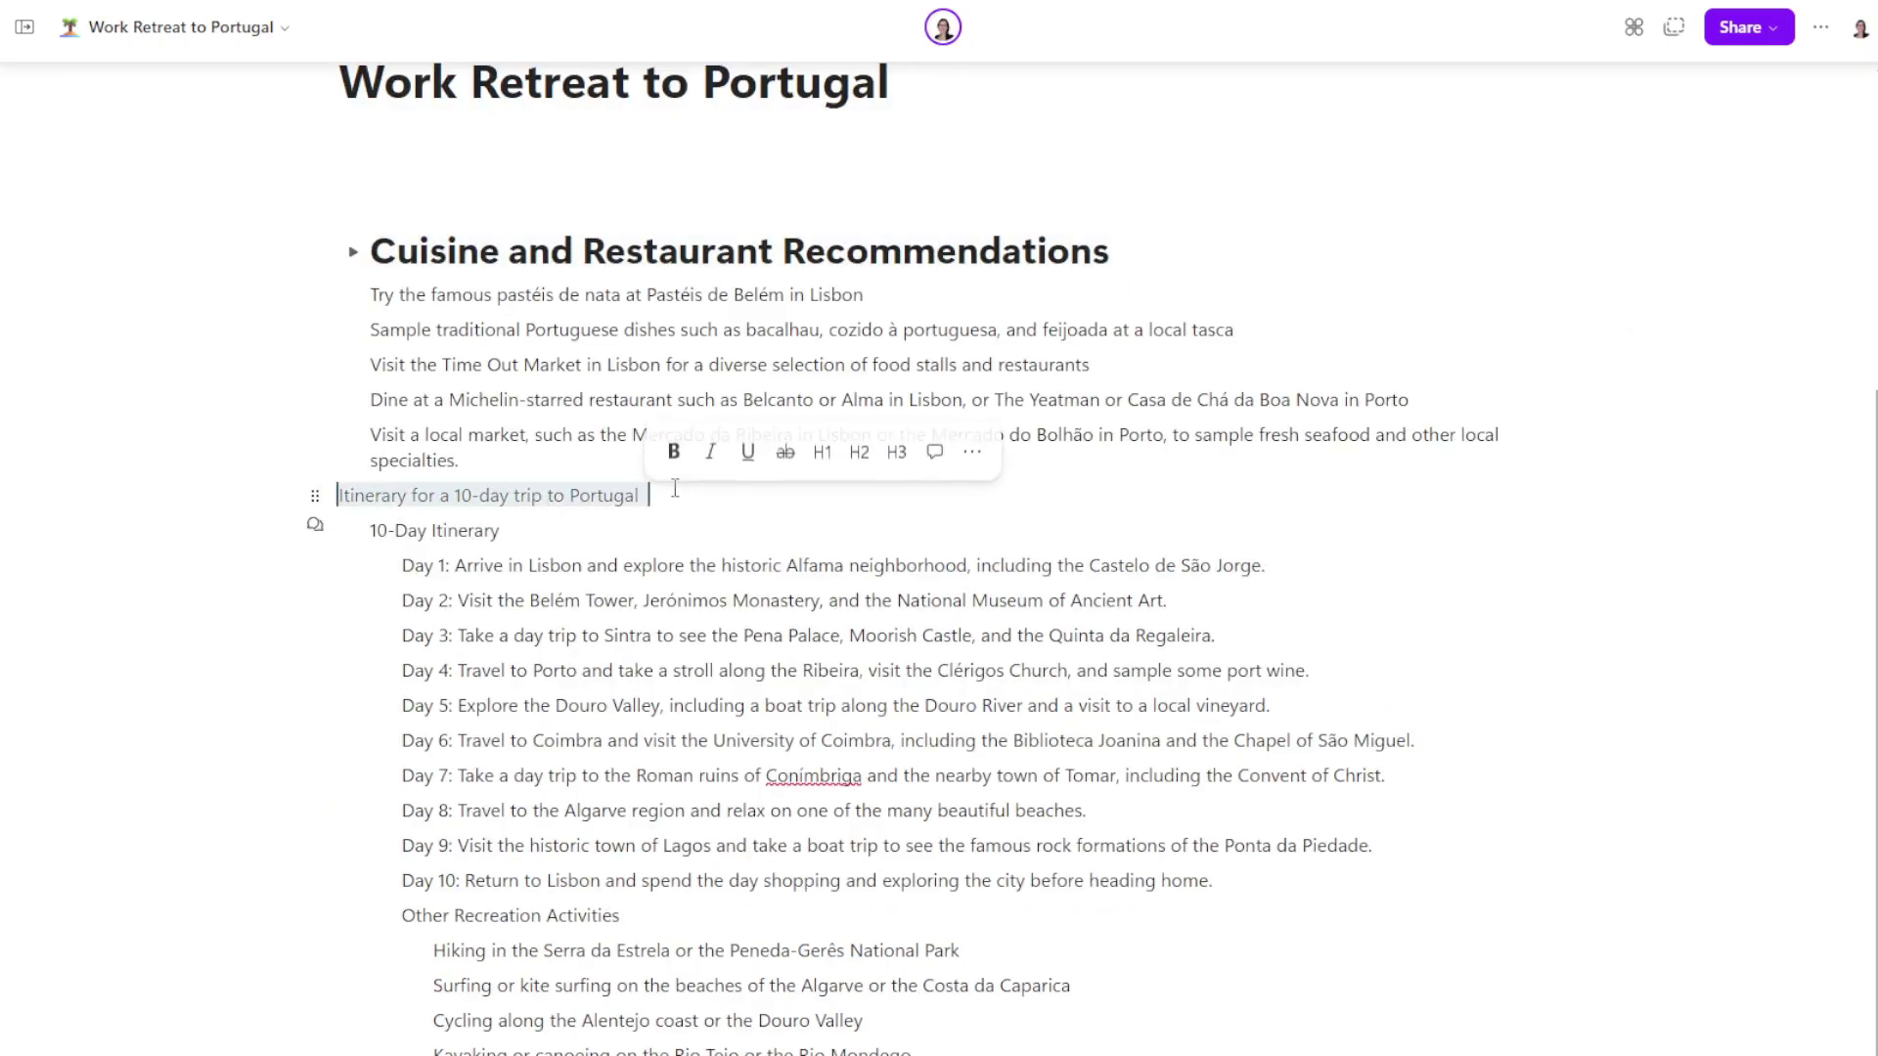
key(ctrl+alt+1)
drag(503, 566, 378, 568)
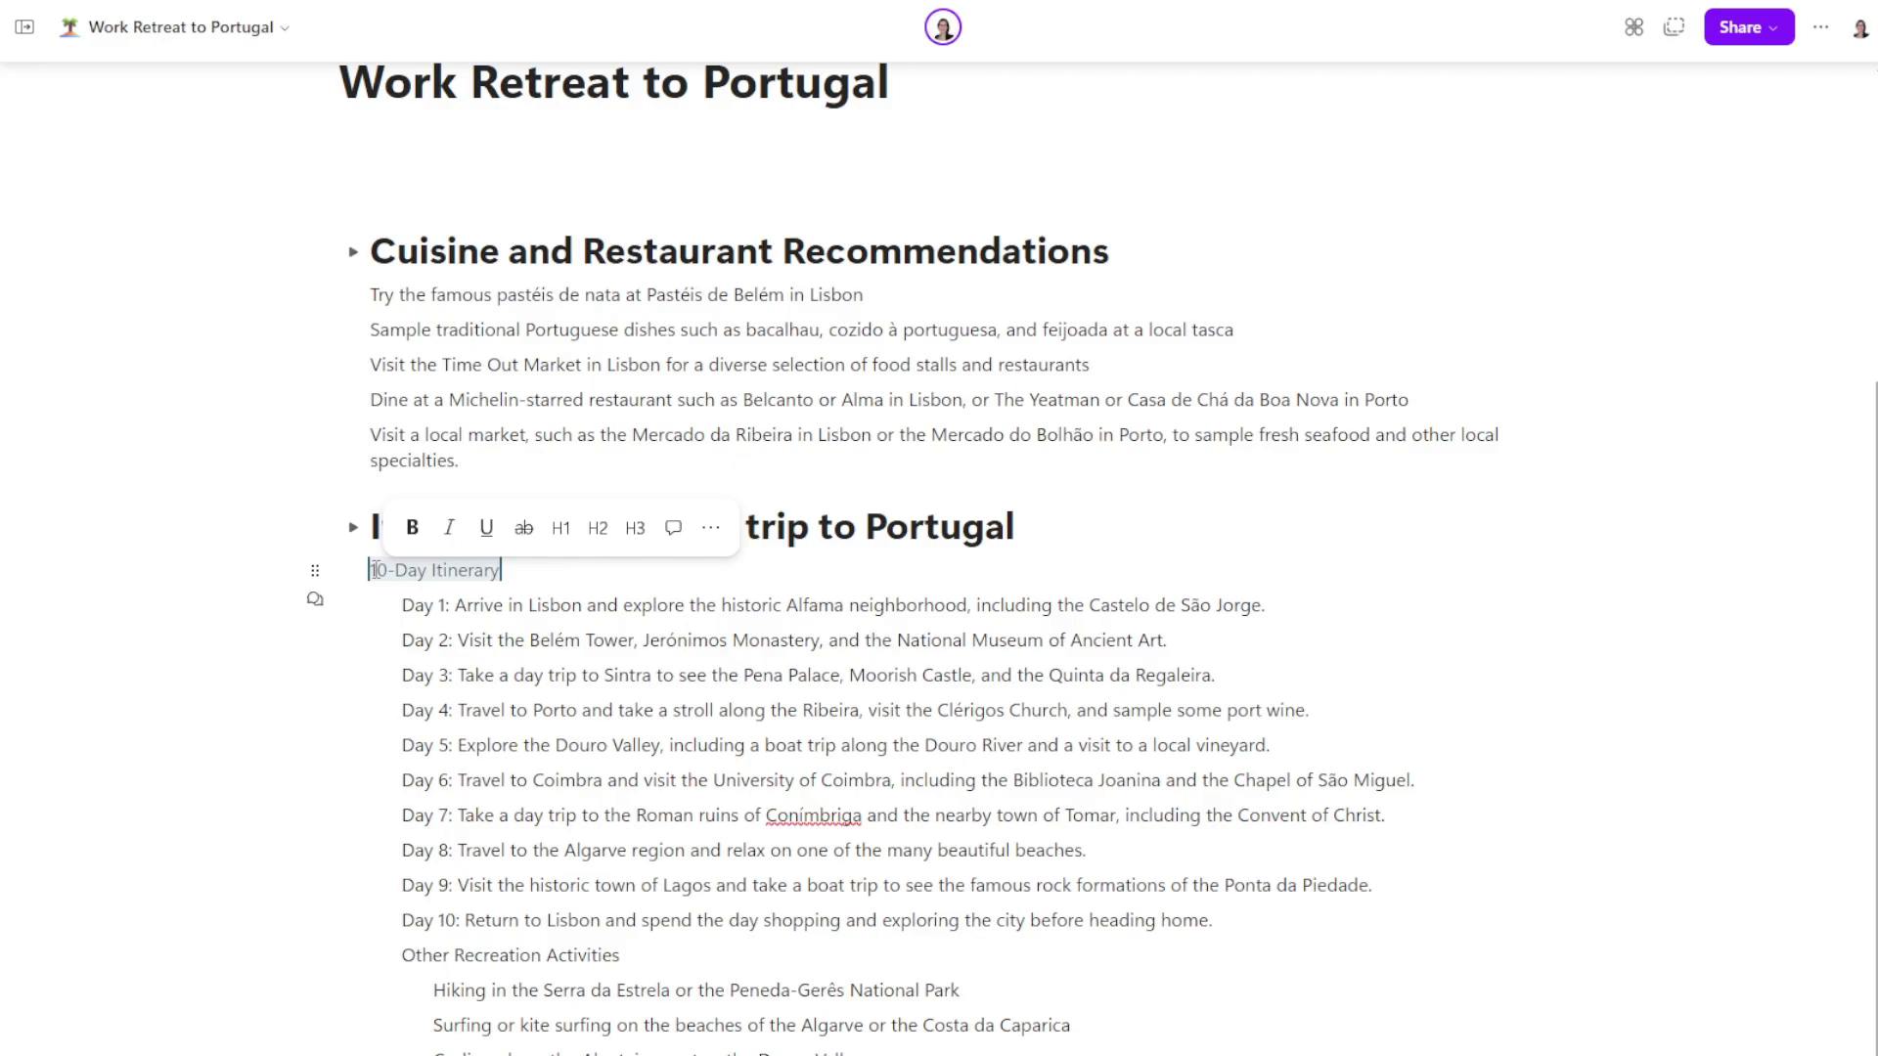
key(ctrl+alt+2)
scroll(646, 690, down, 1)
drag(631, 893, 353, 898)
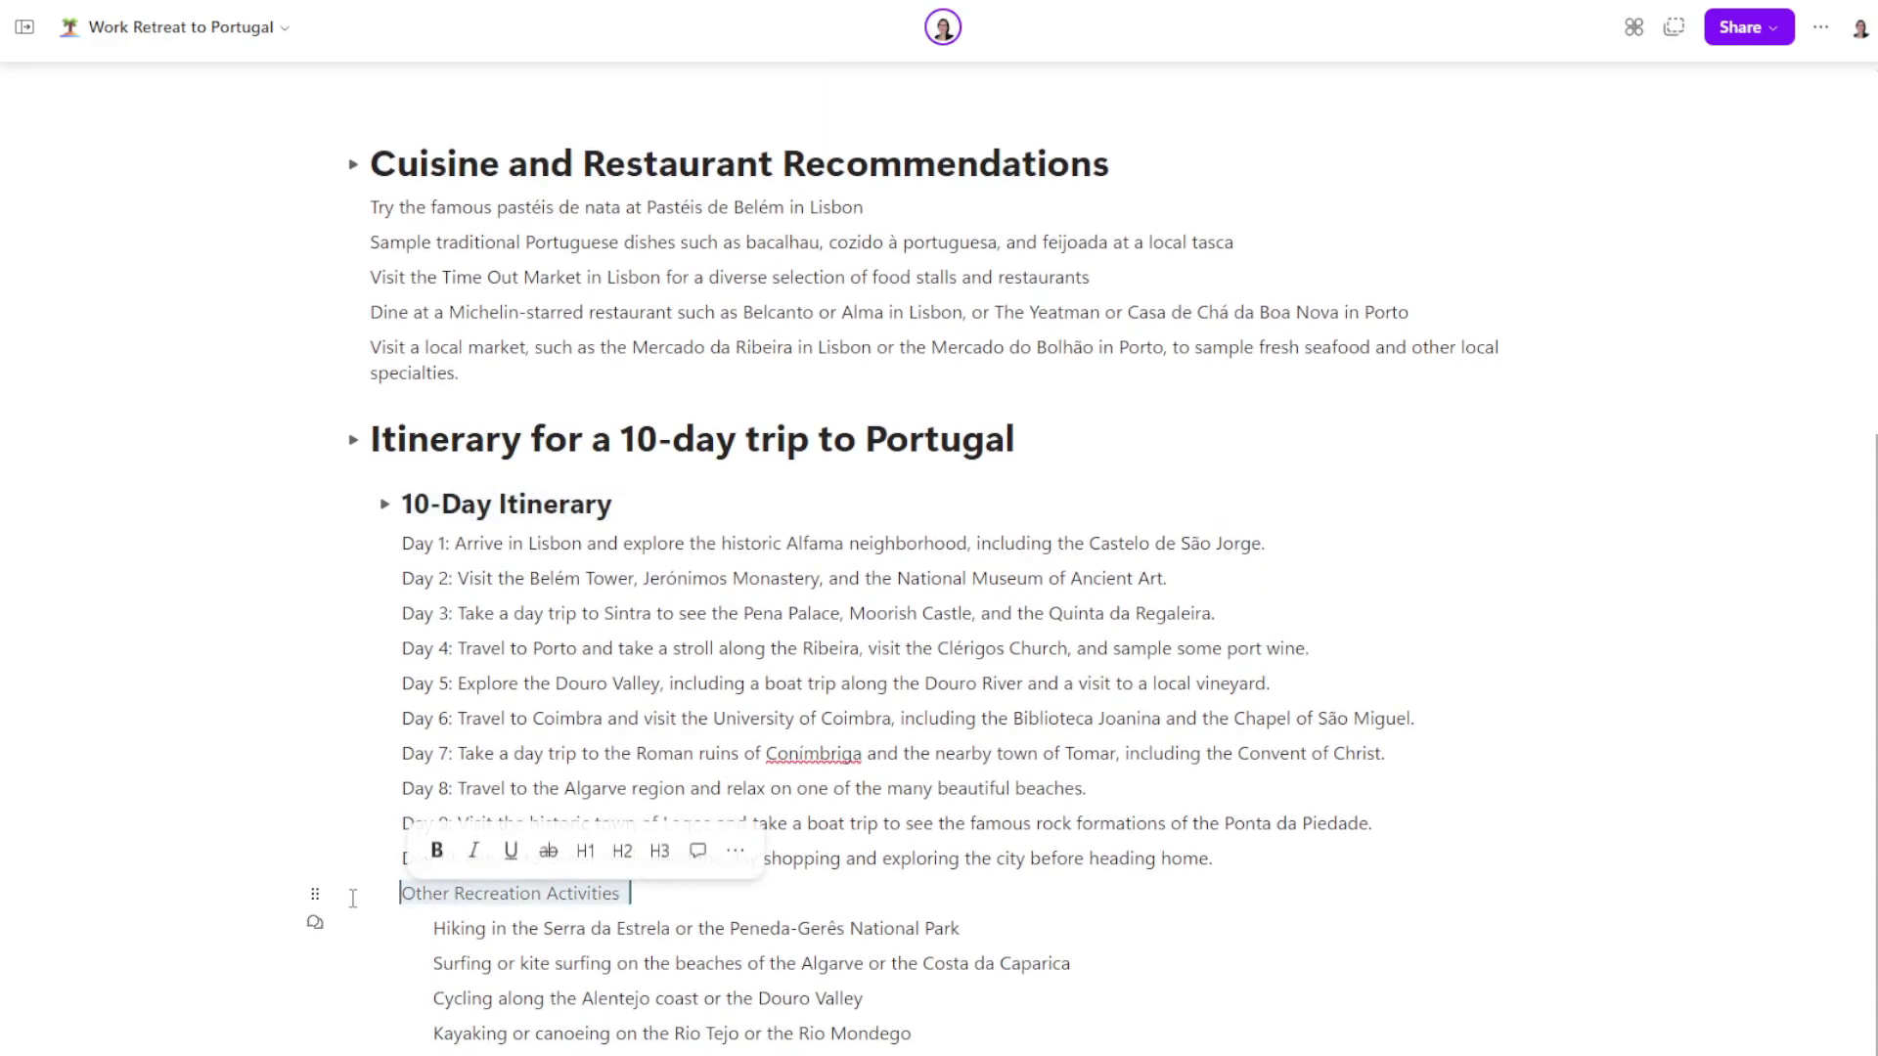
key(ctrl+alt+3)
click(627, 984)
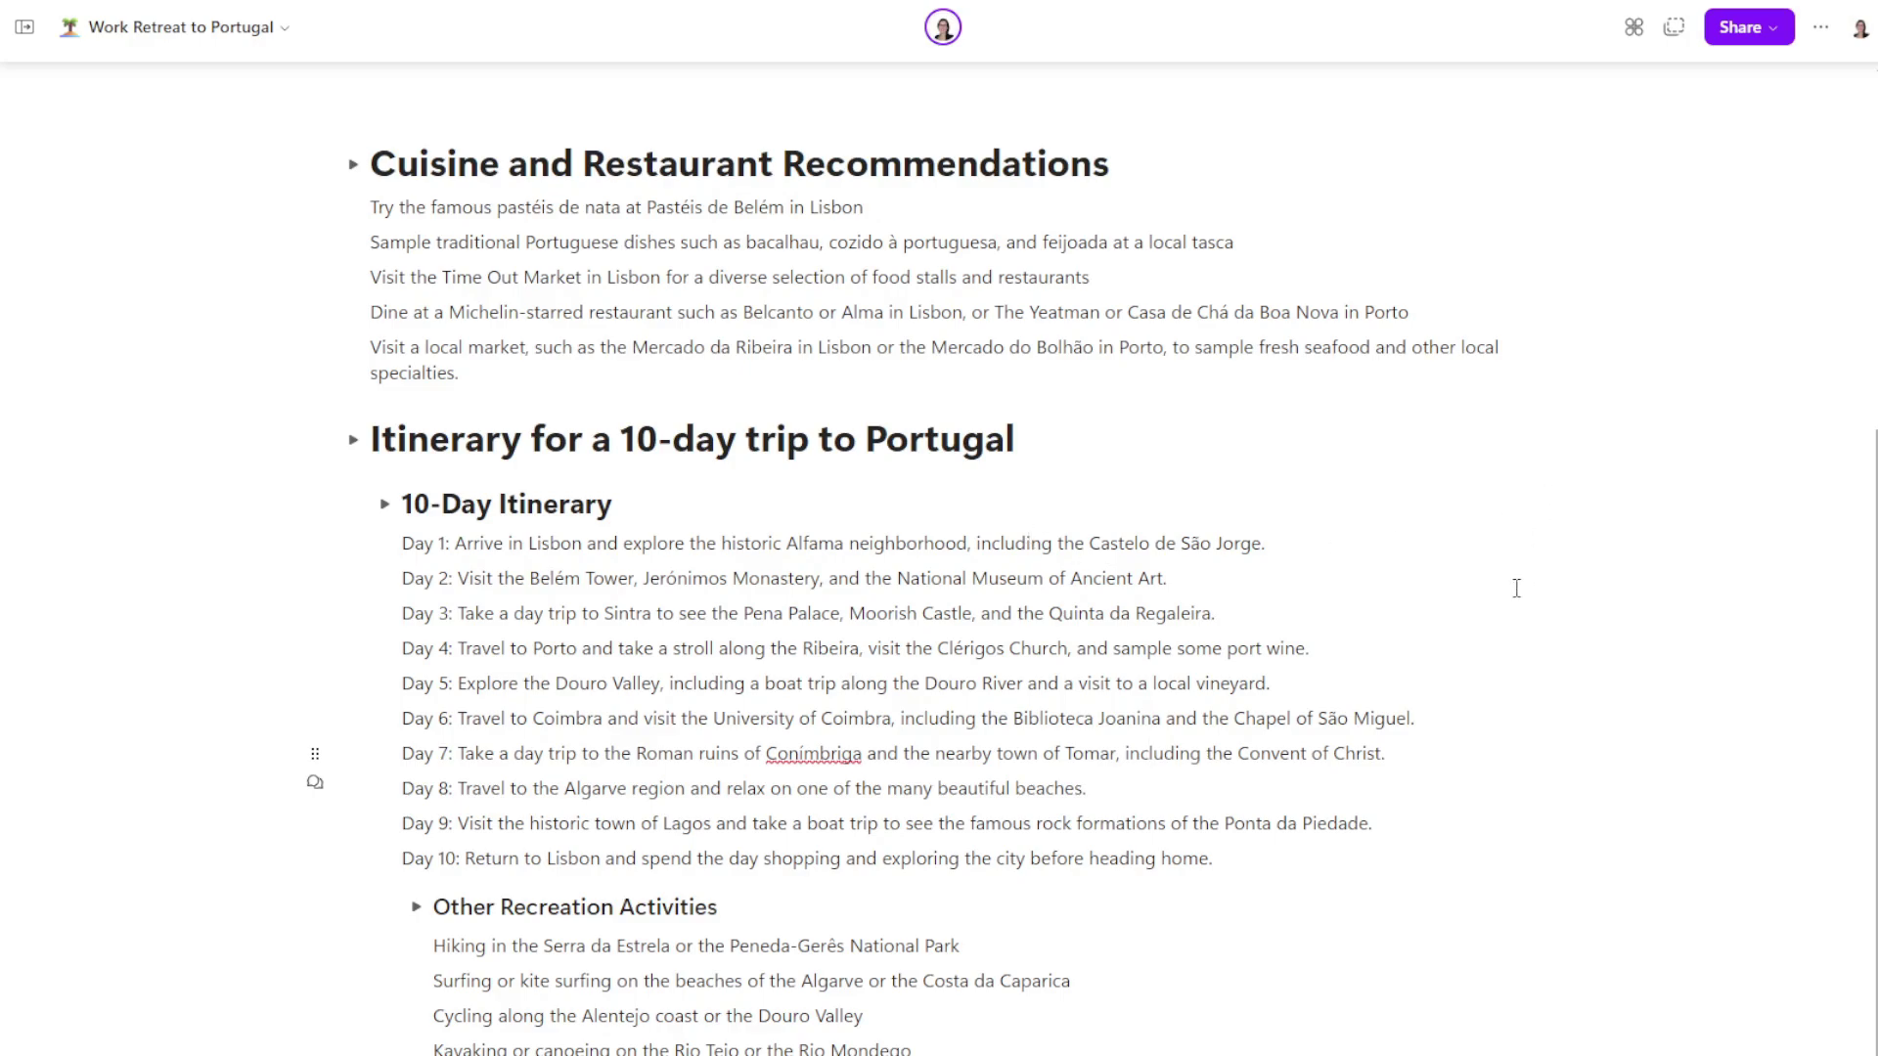
- Collapse and re-expand the Cuisine section, and bring up the Cuisine heading's options
click(354, 164)
click(354, 164)
right_click(381, 161)
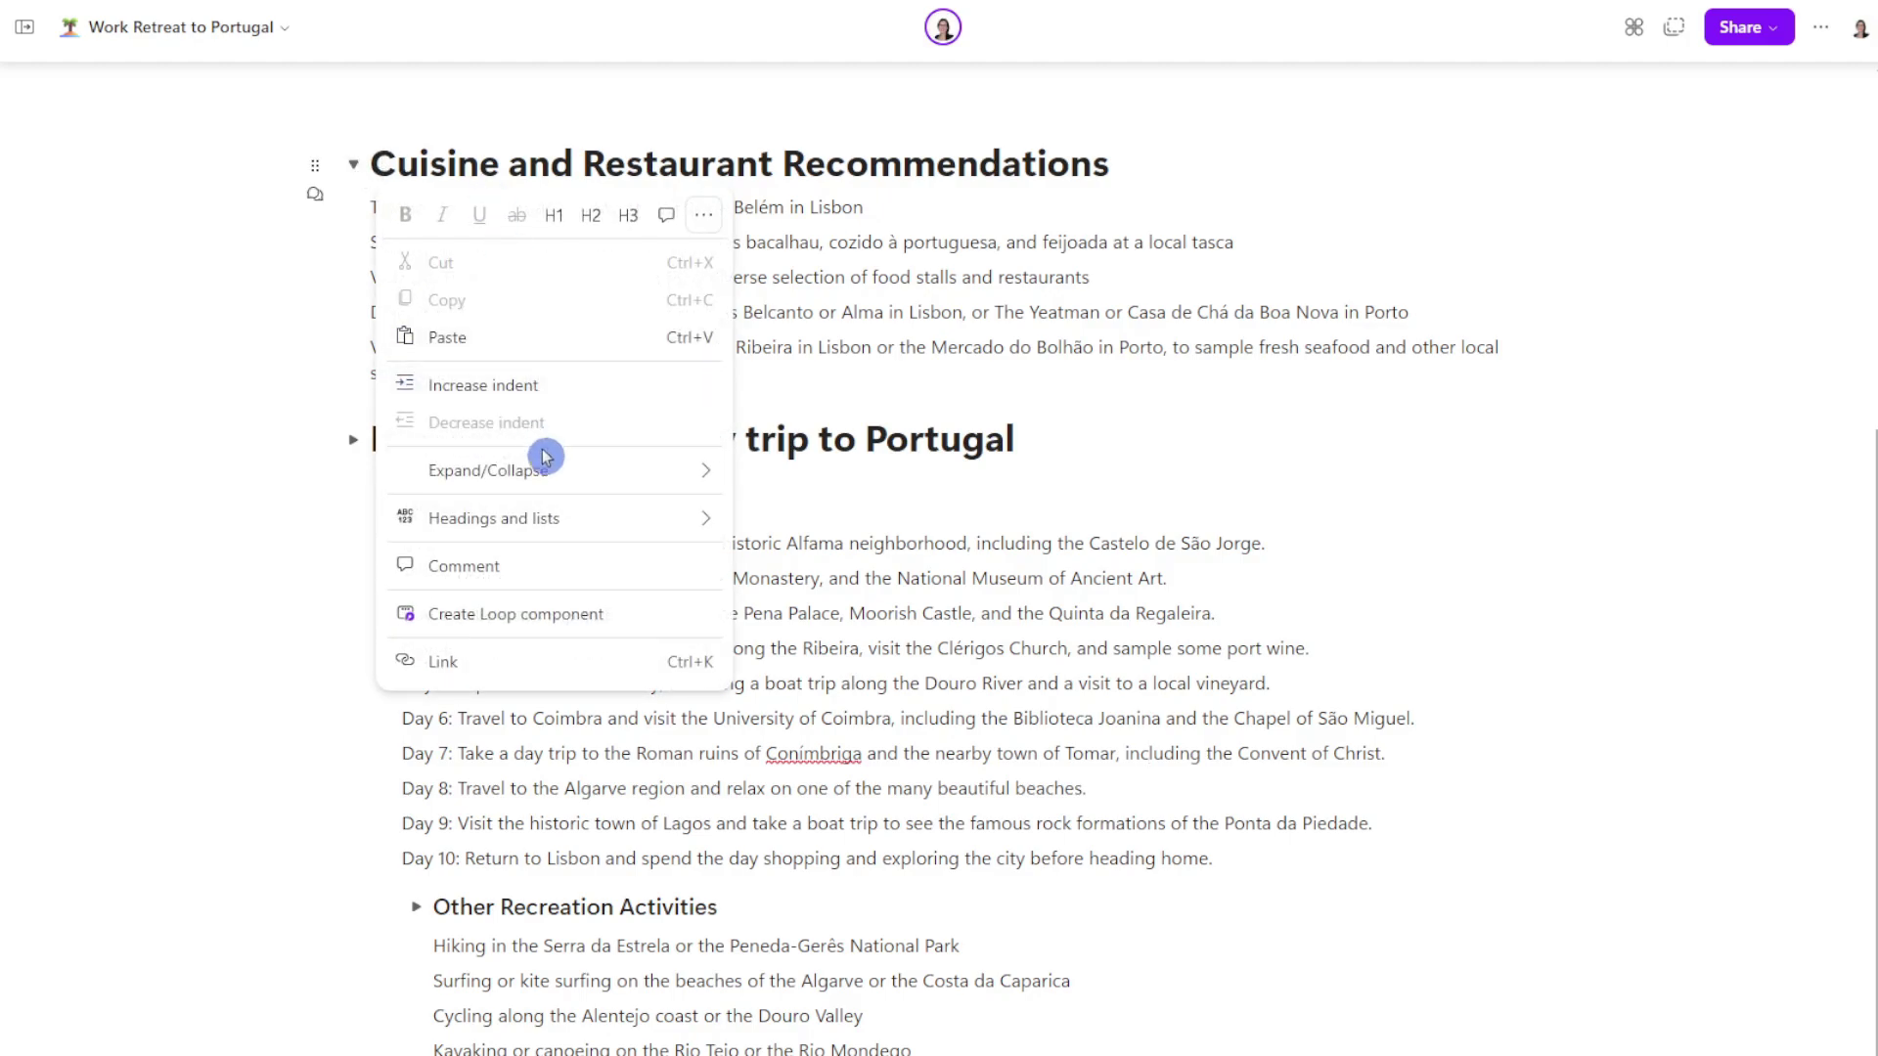
- Collapse all sections and insert a table of contents under the page title using /table
mouse_move(587, 471)
click(827, 518)
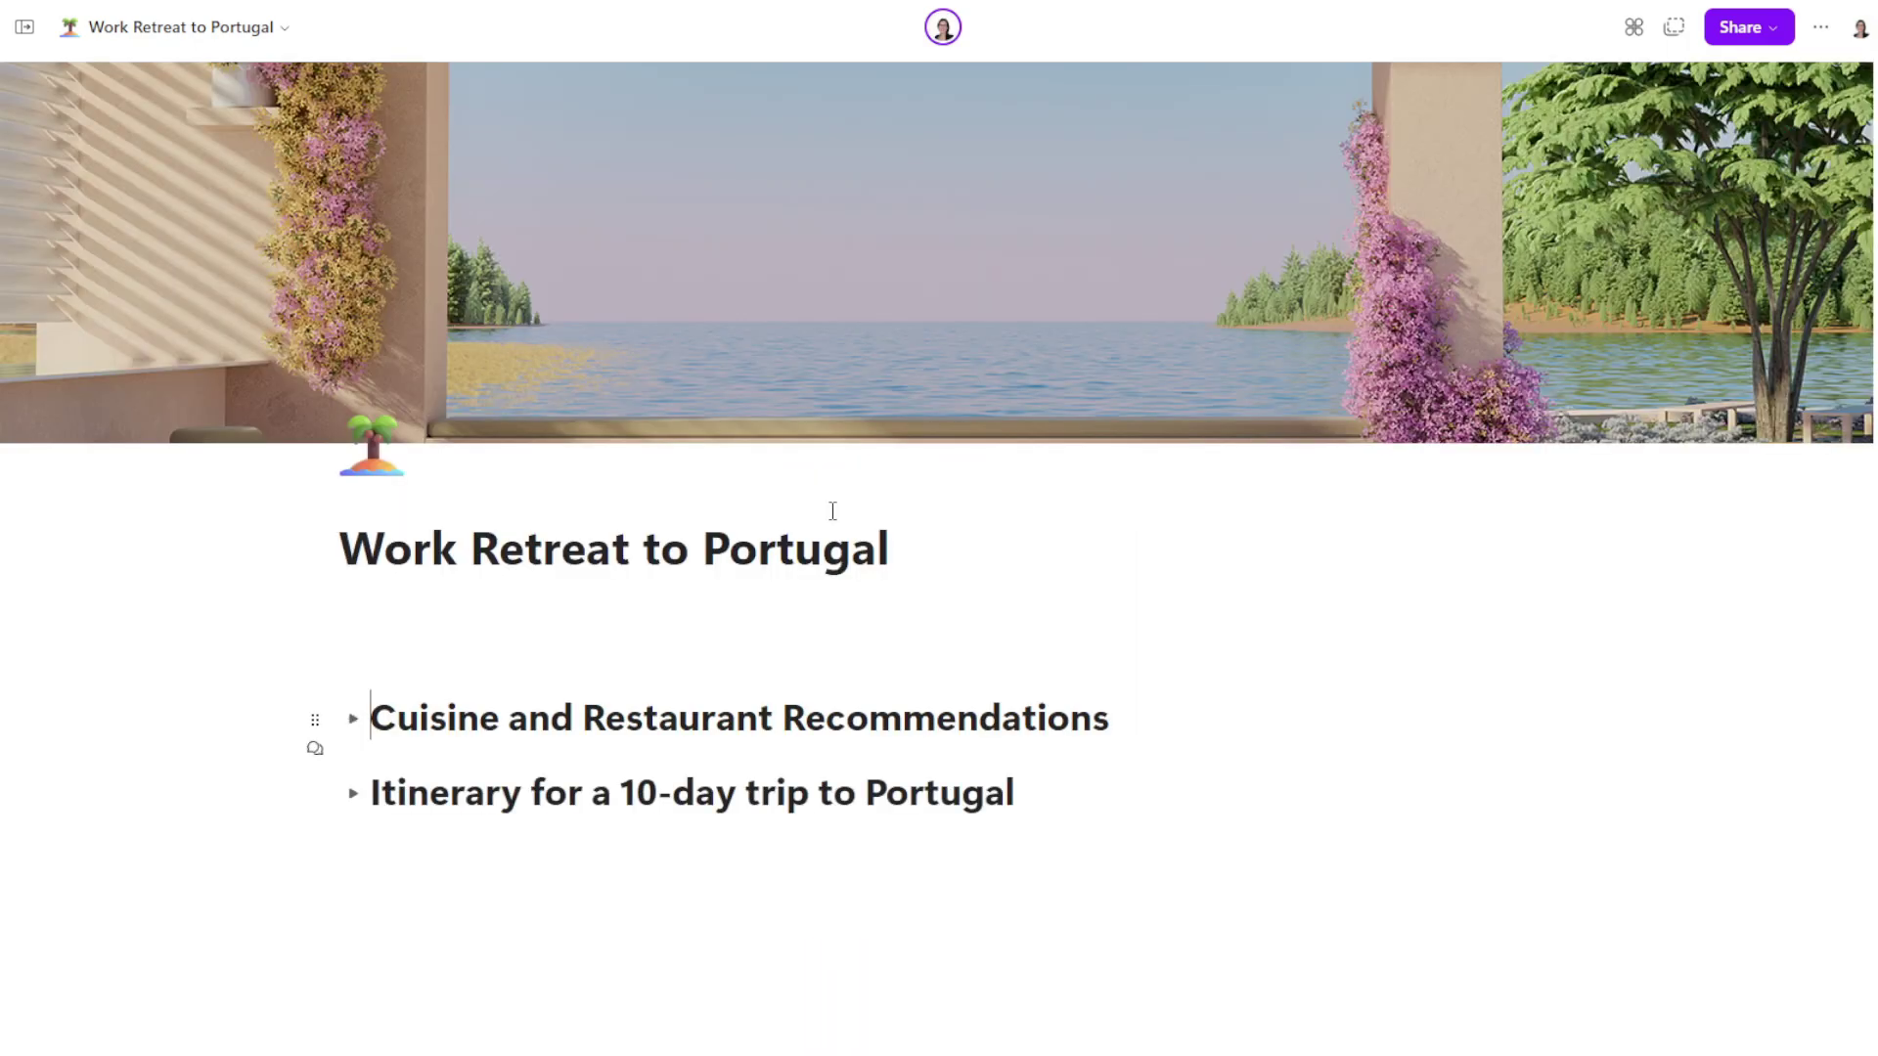
click(421, 649)
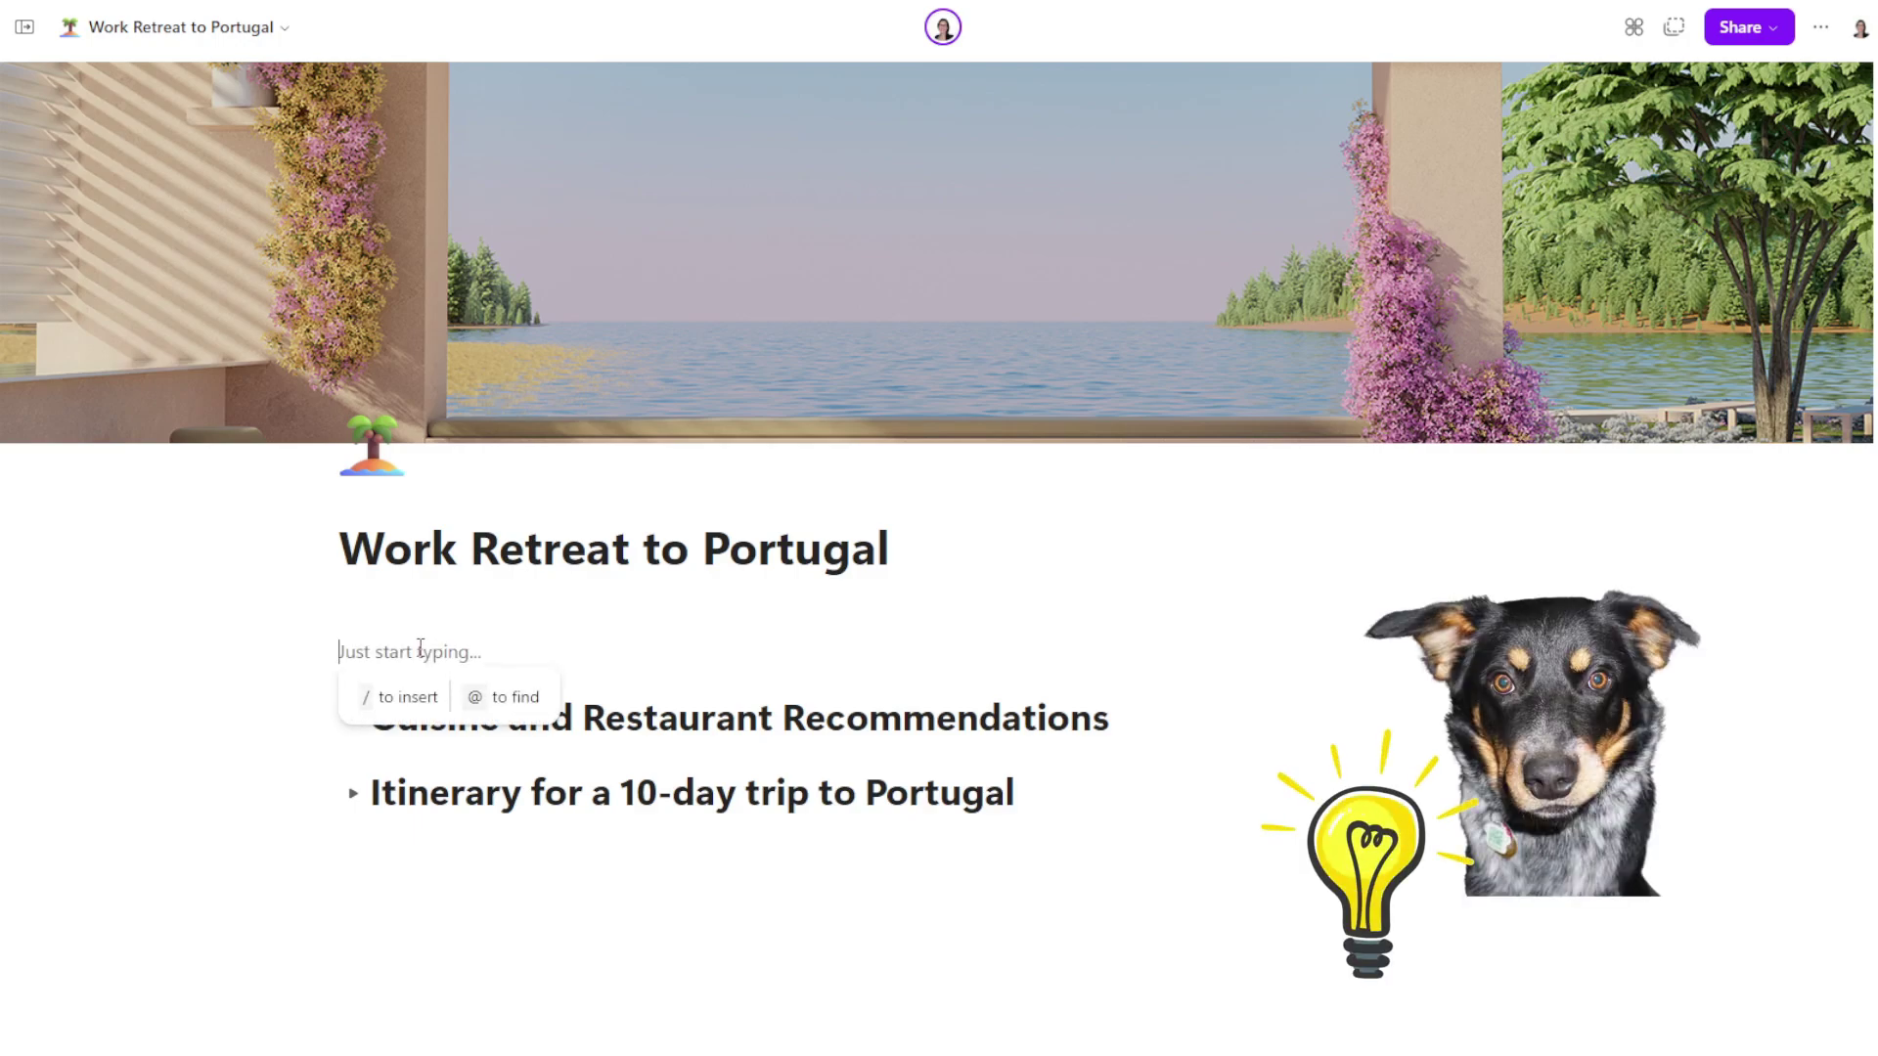
text(/)
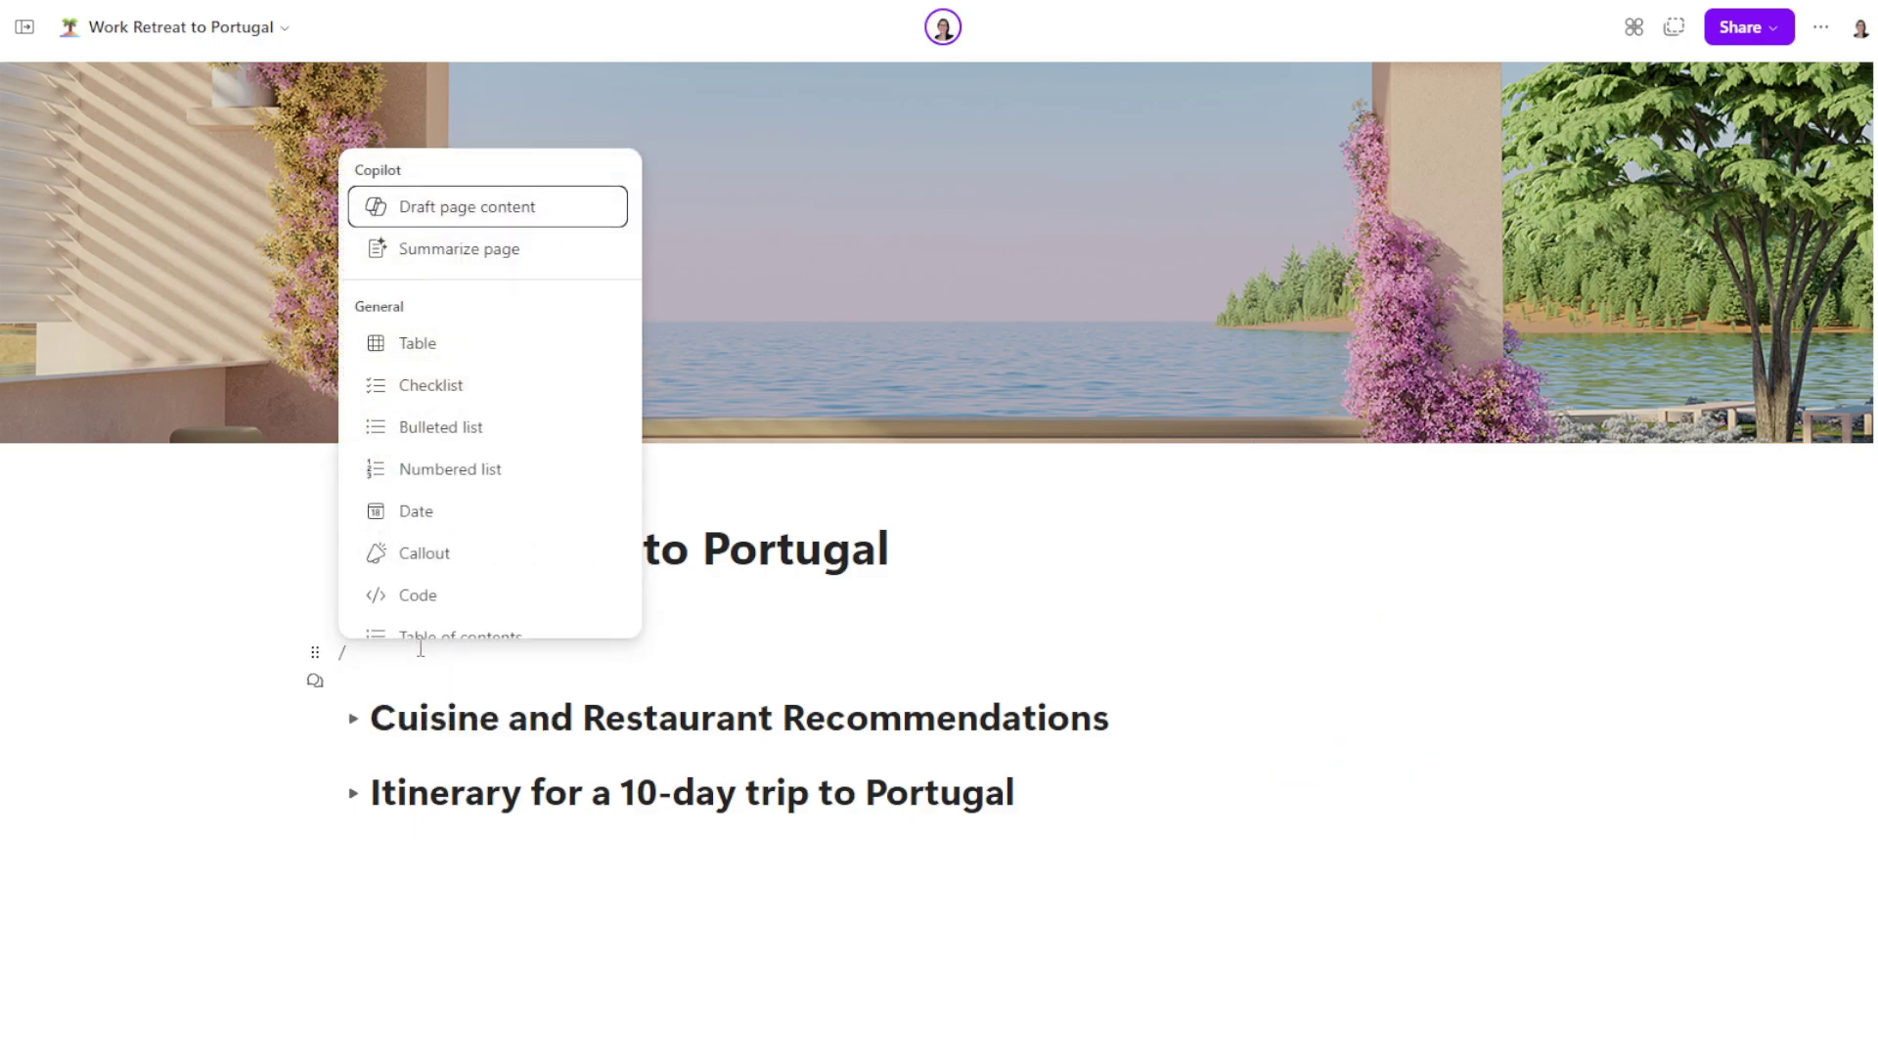
text(table)
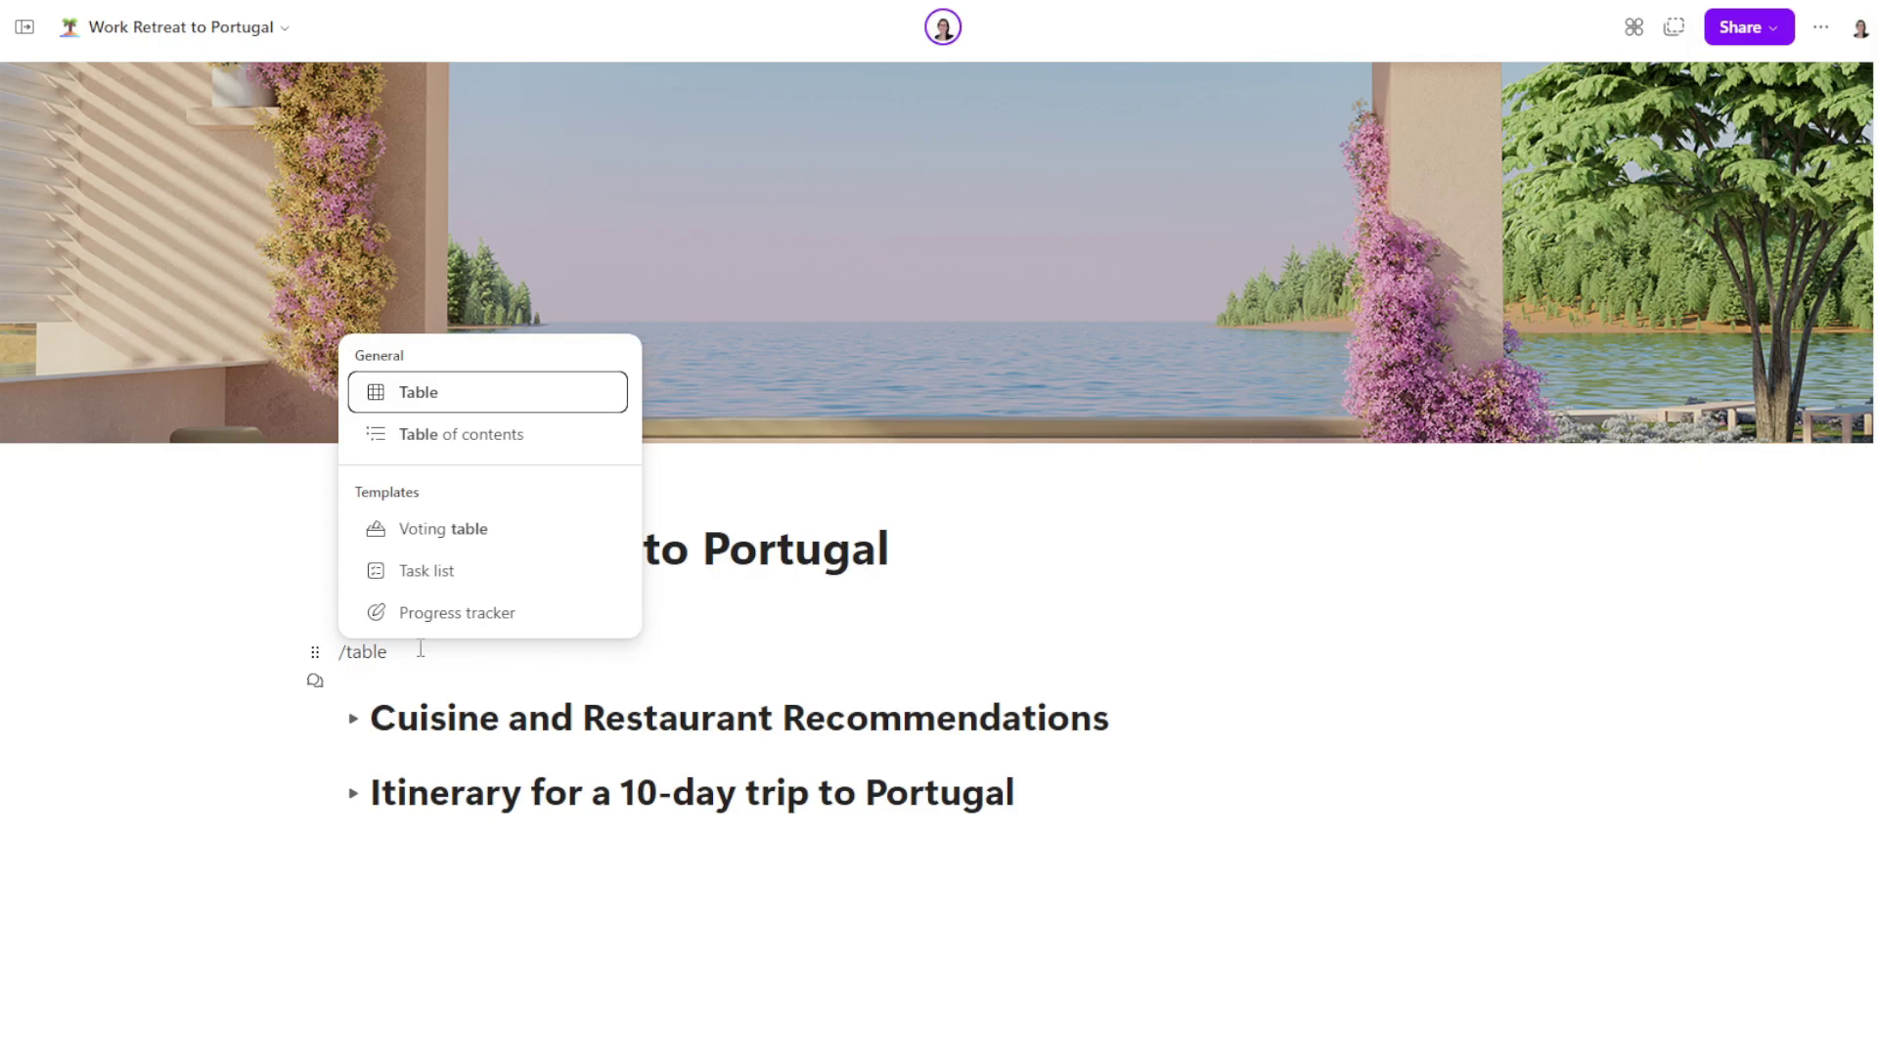
key(Down)
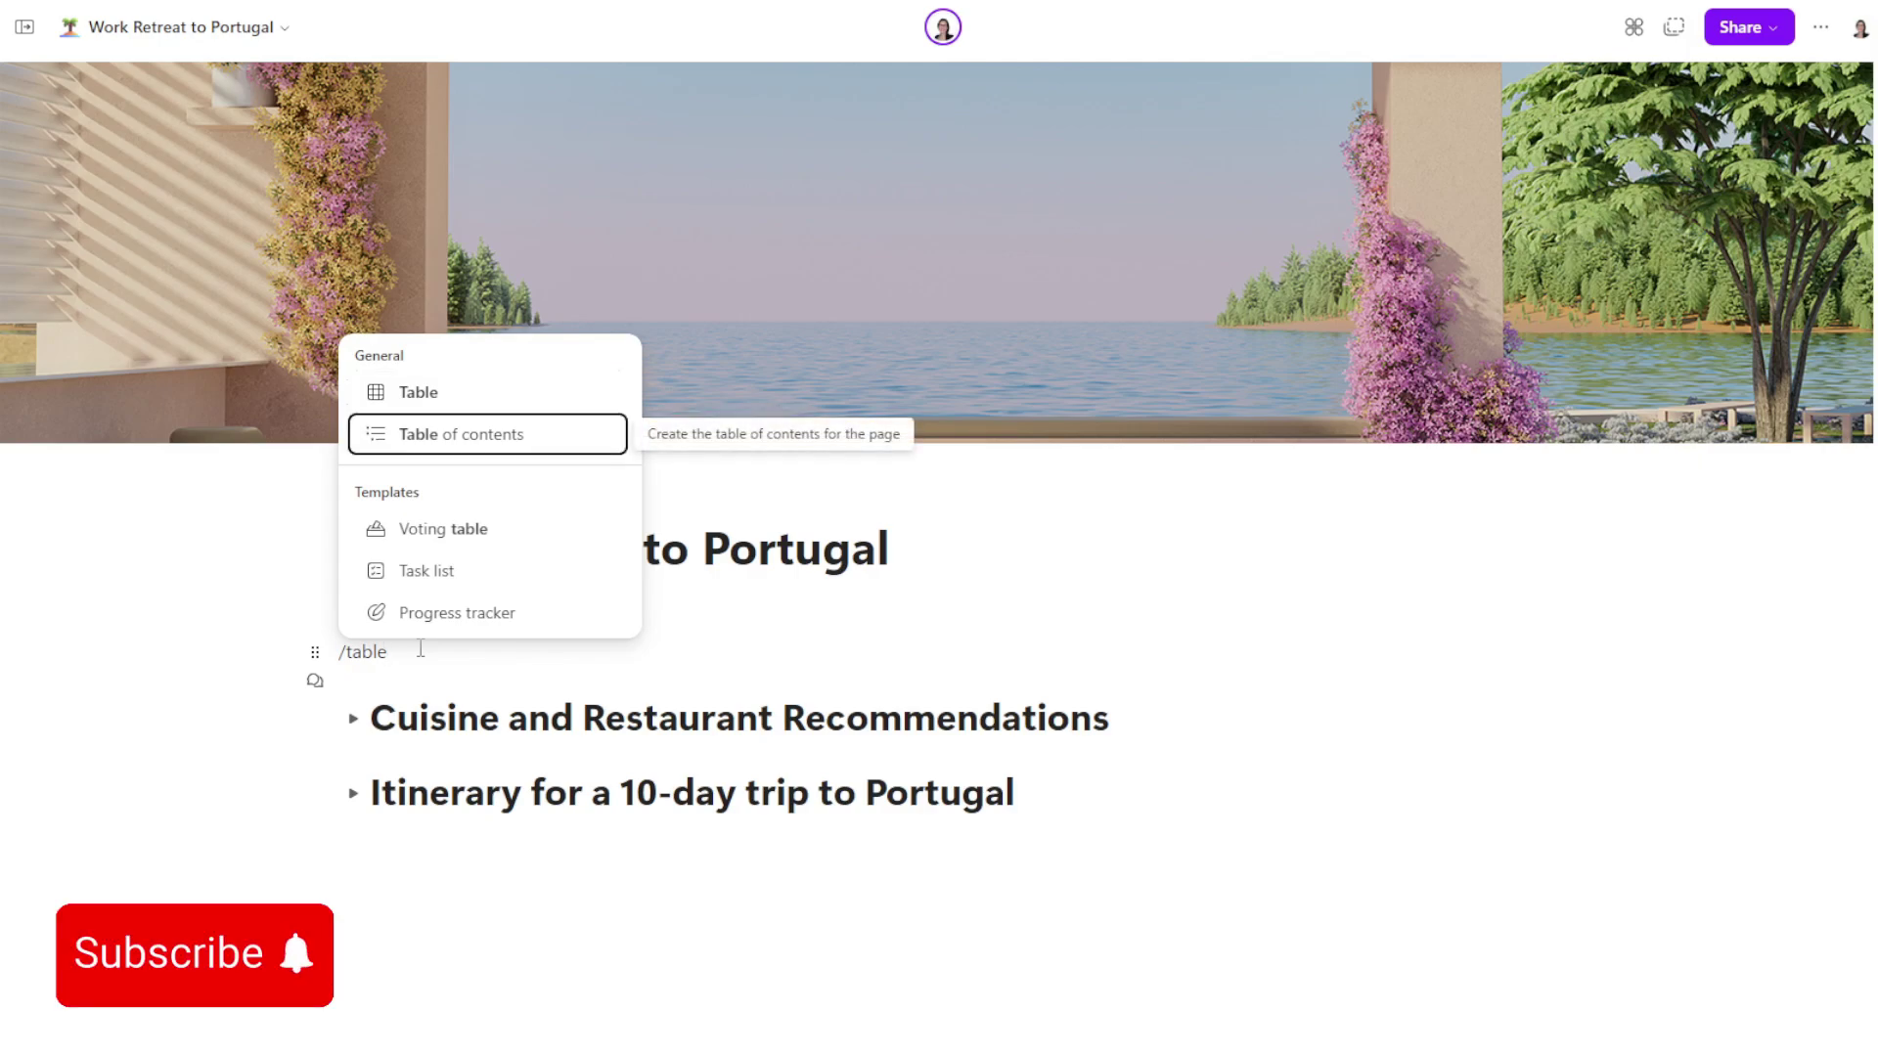
key(Return)
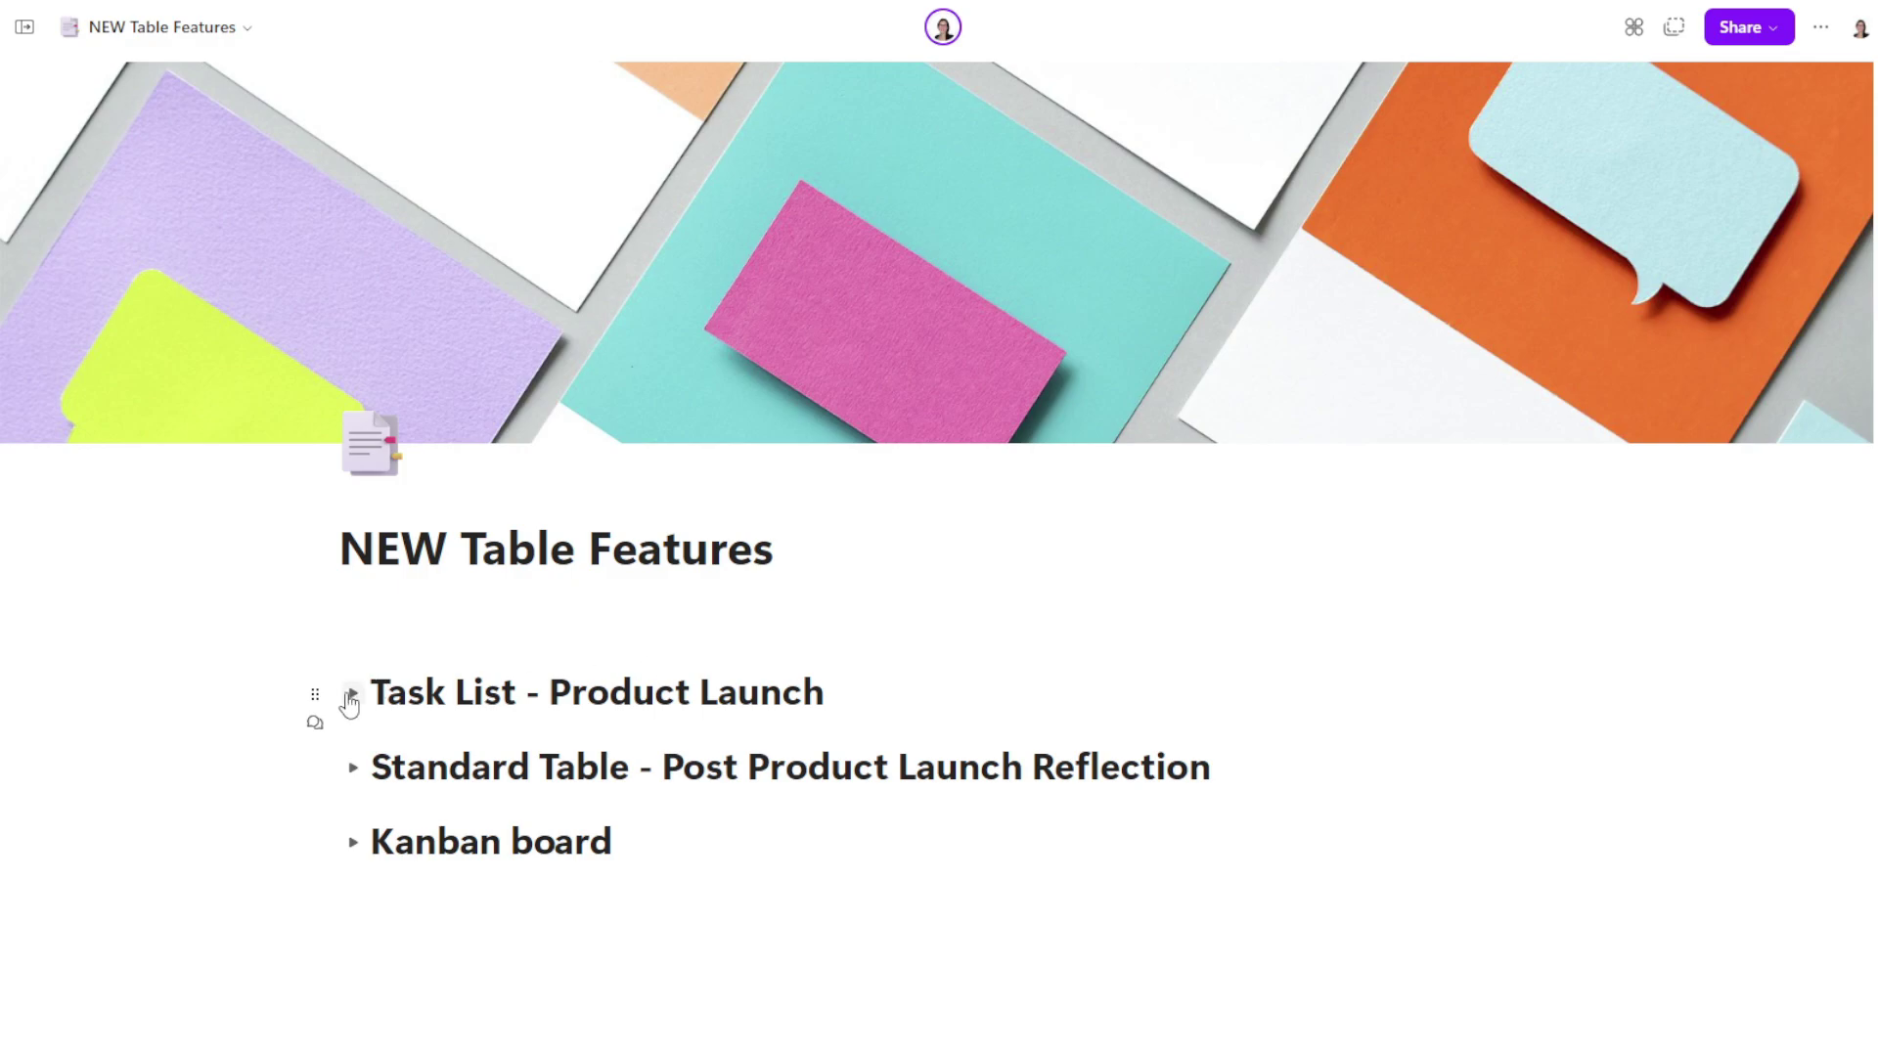
- Expand every section of the NEW Table Features page and scroll back up to the Task List table
right_click(349, 703)
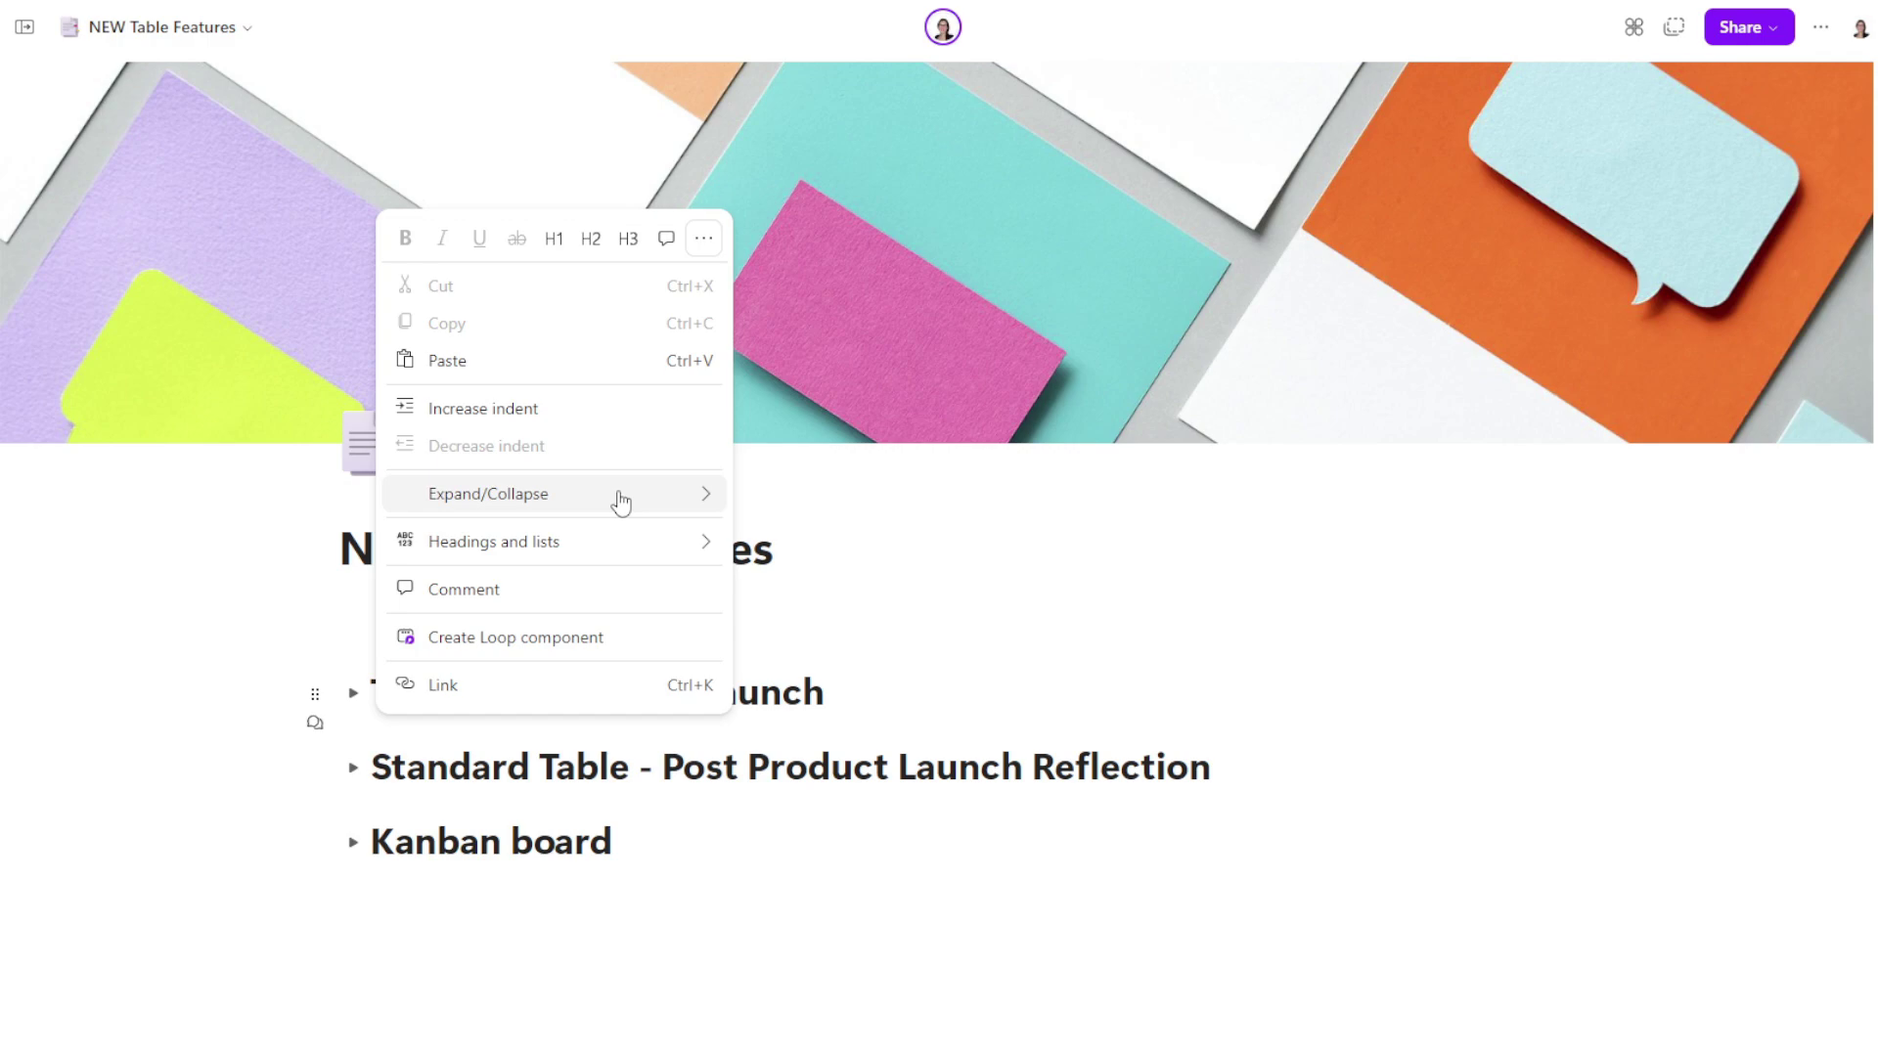
mouse_move(620, 503)
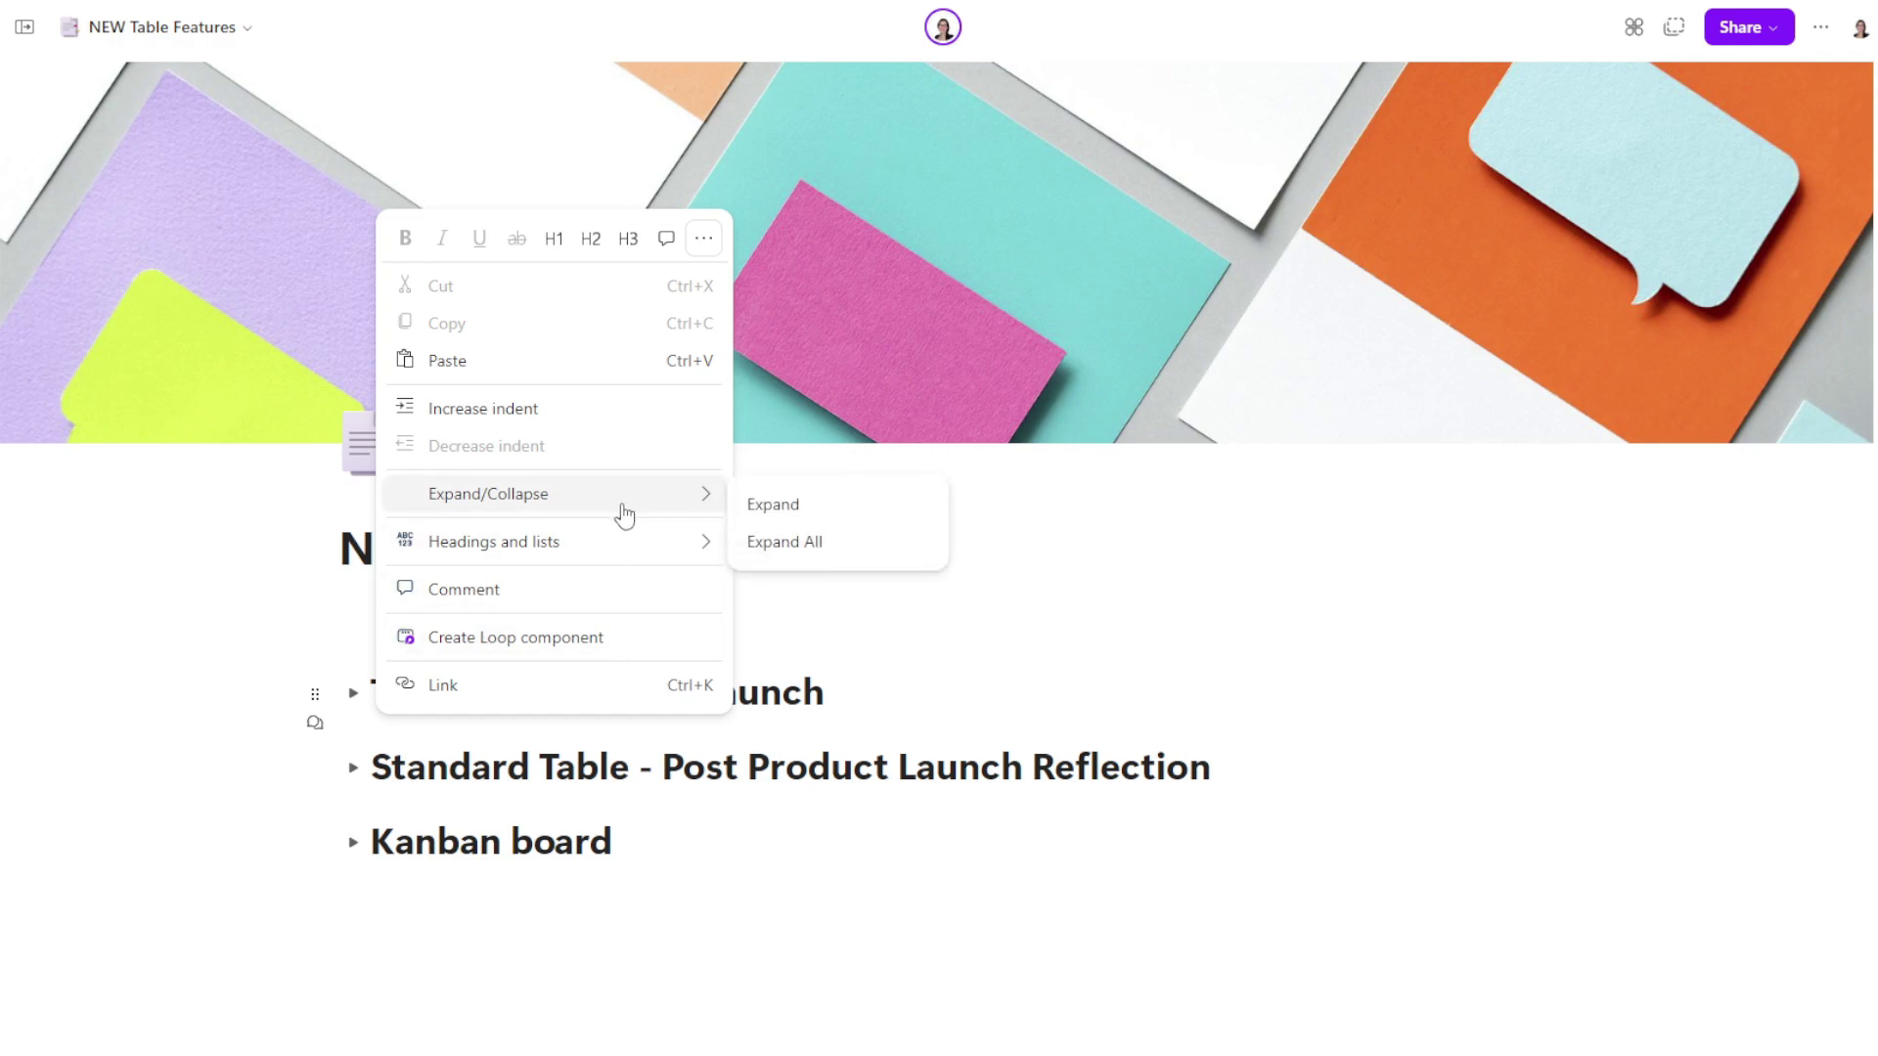
click(878, 544)
scroll(1249, 671, down, 4)
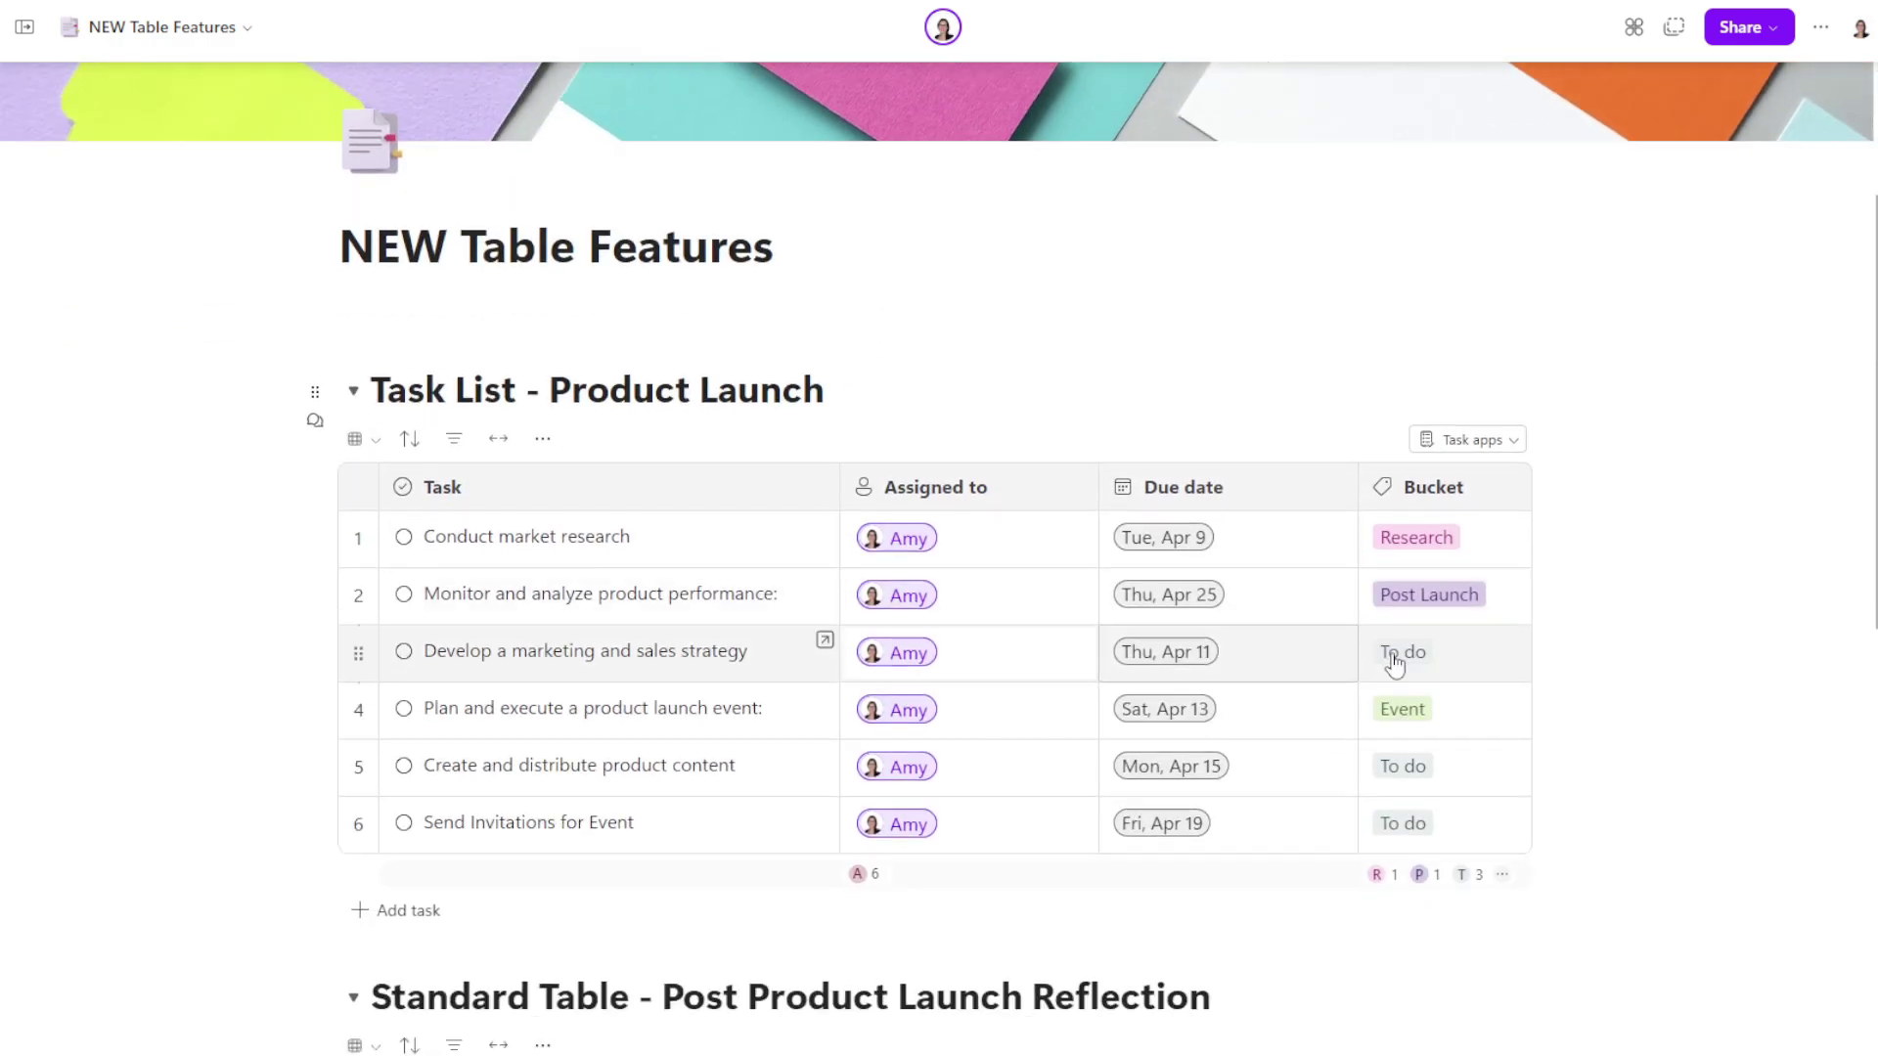
scroll(1586, 658, down, 8)
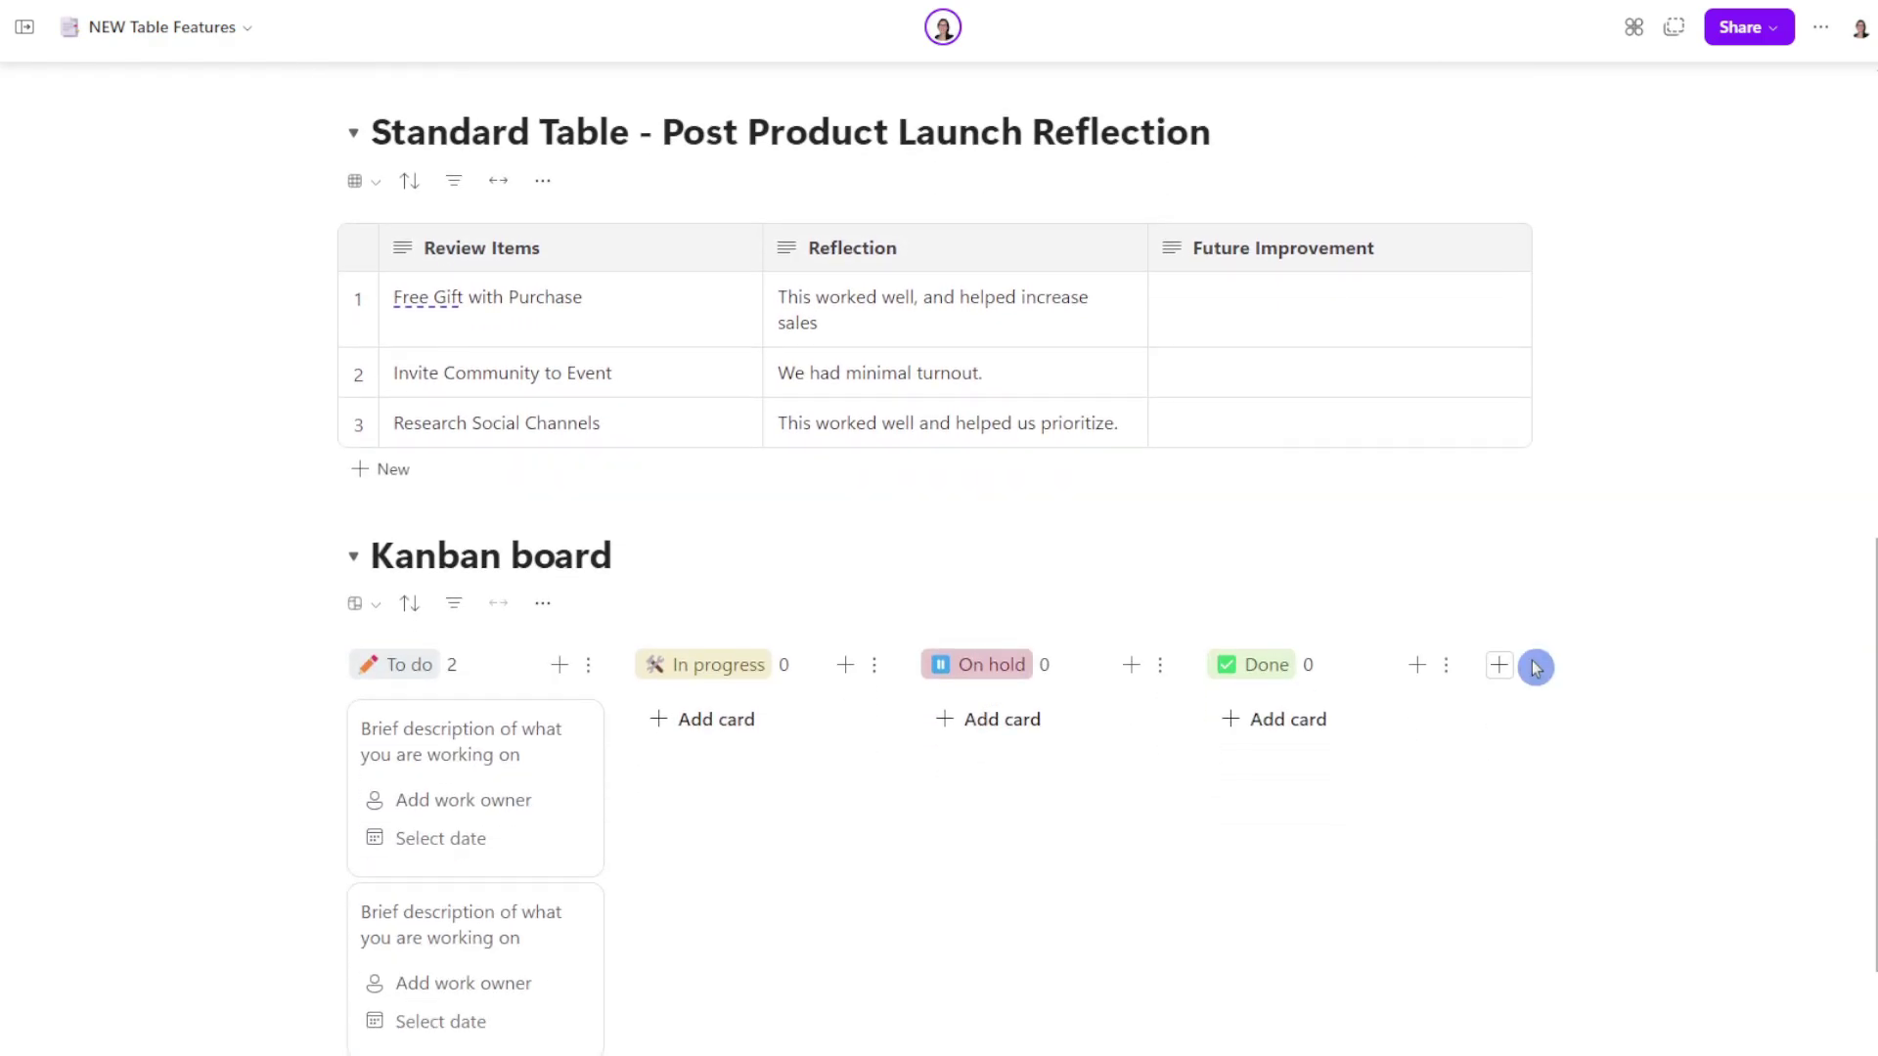
scroll(1533, 684, down, 4)
scroll(1534, 685, up, 4)
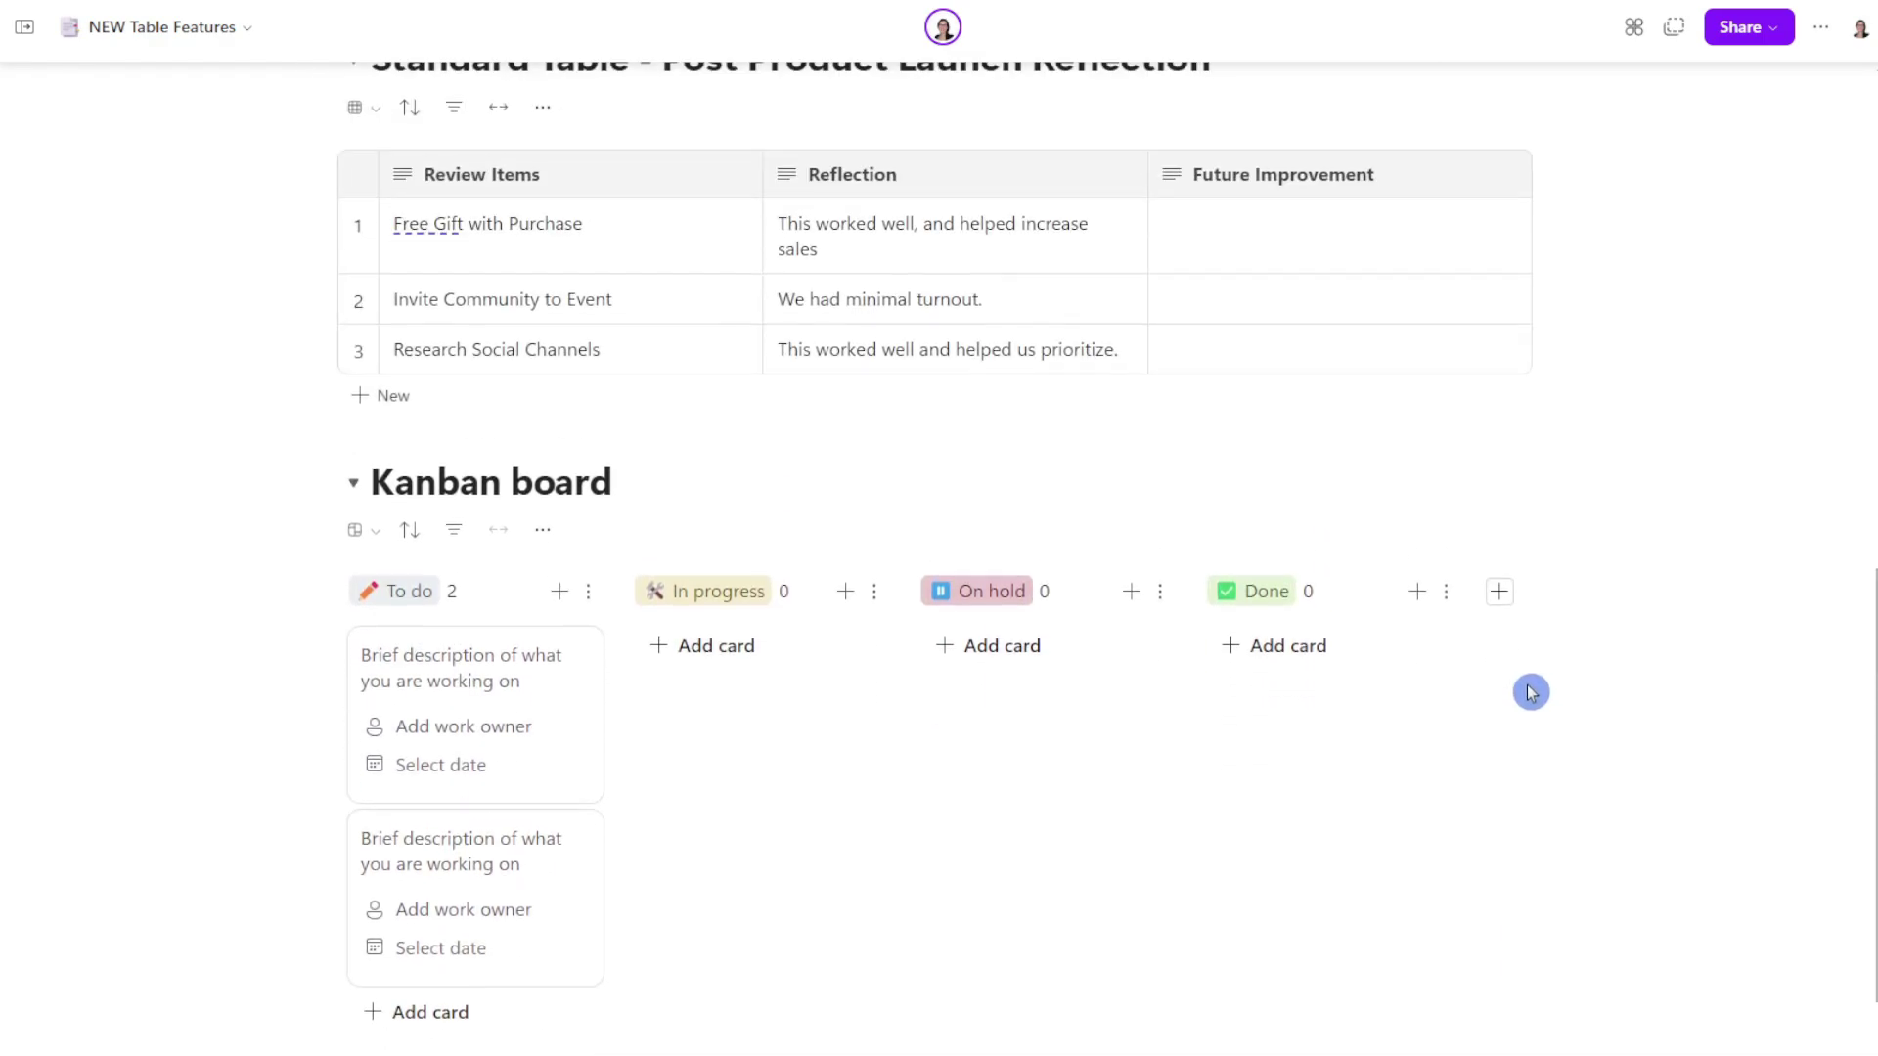
scroll(1538, 719, up, 15)
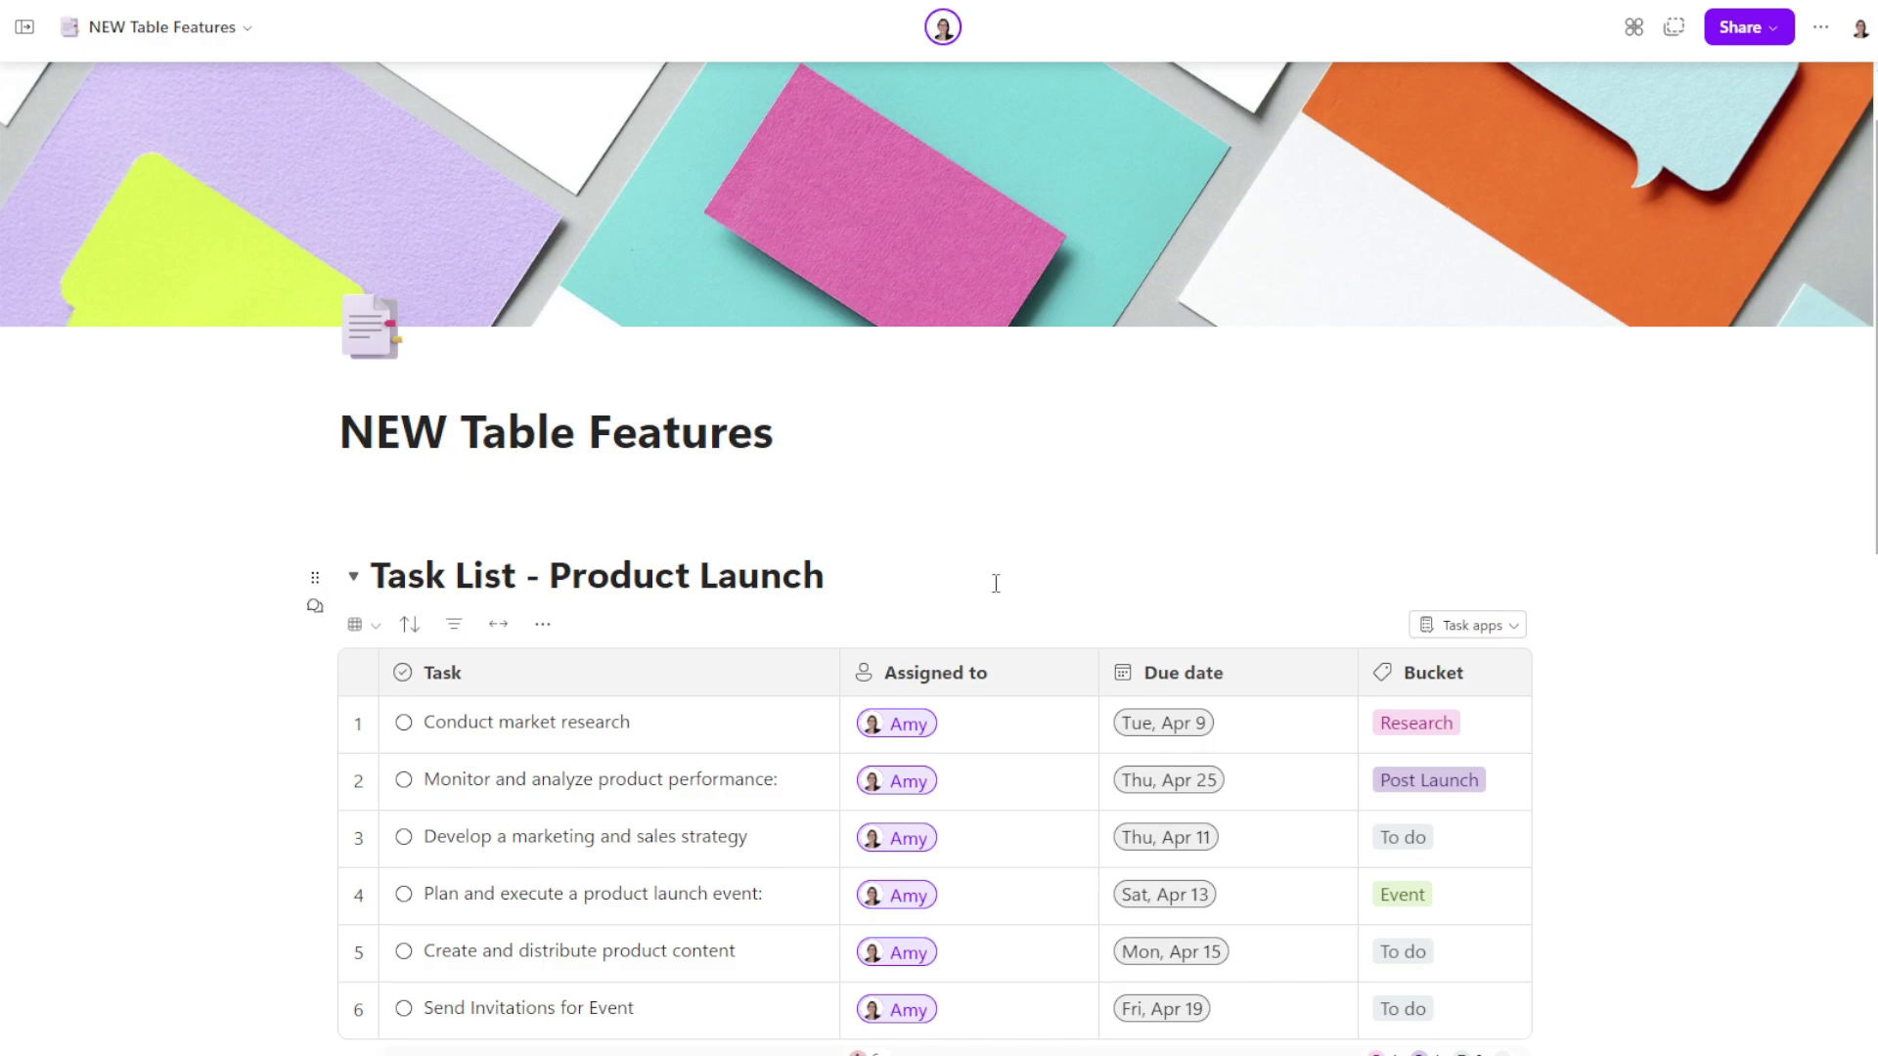
- Start a new task-list rule triggered on the Bucket column
click(544, 626)
click(663, 729)
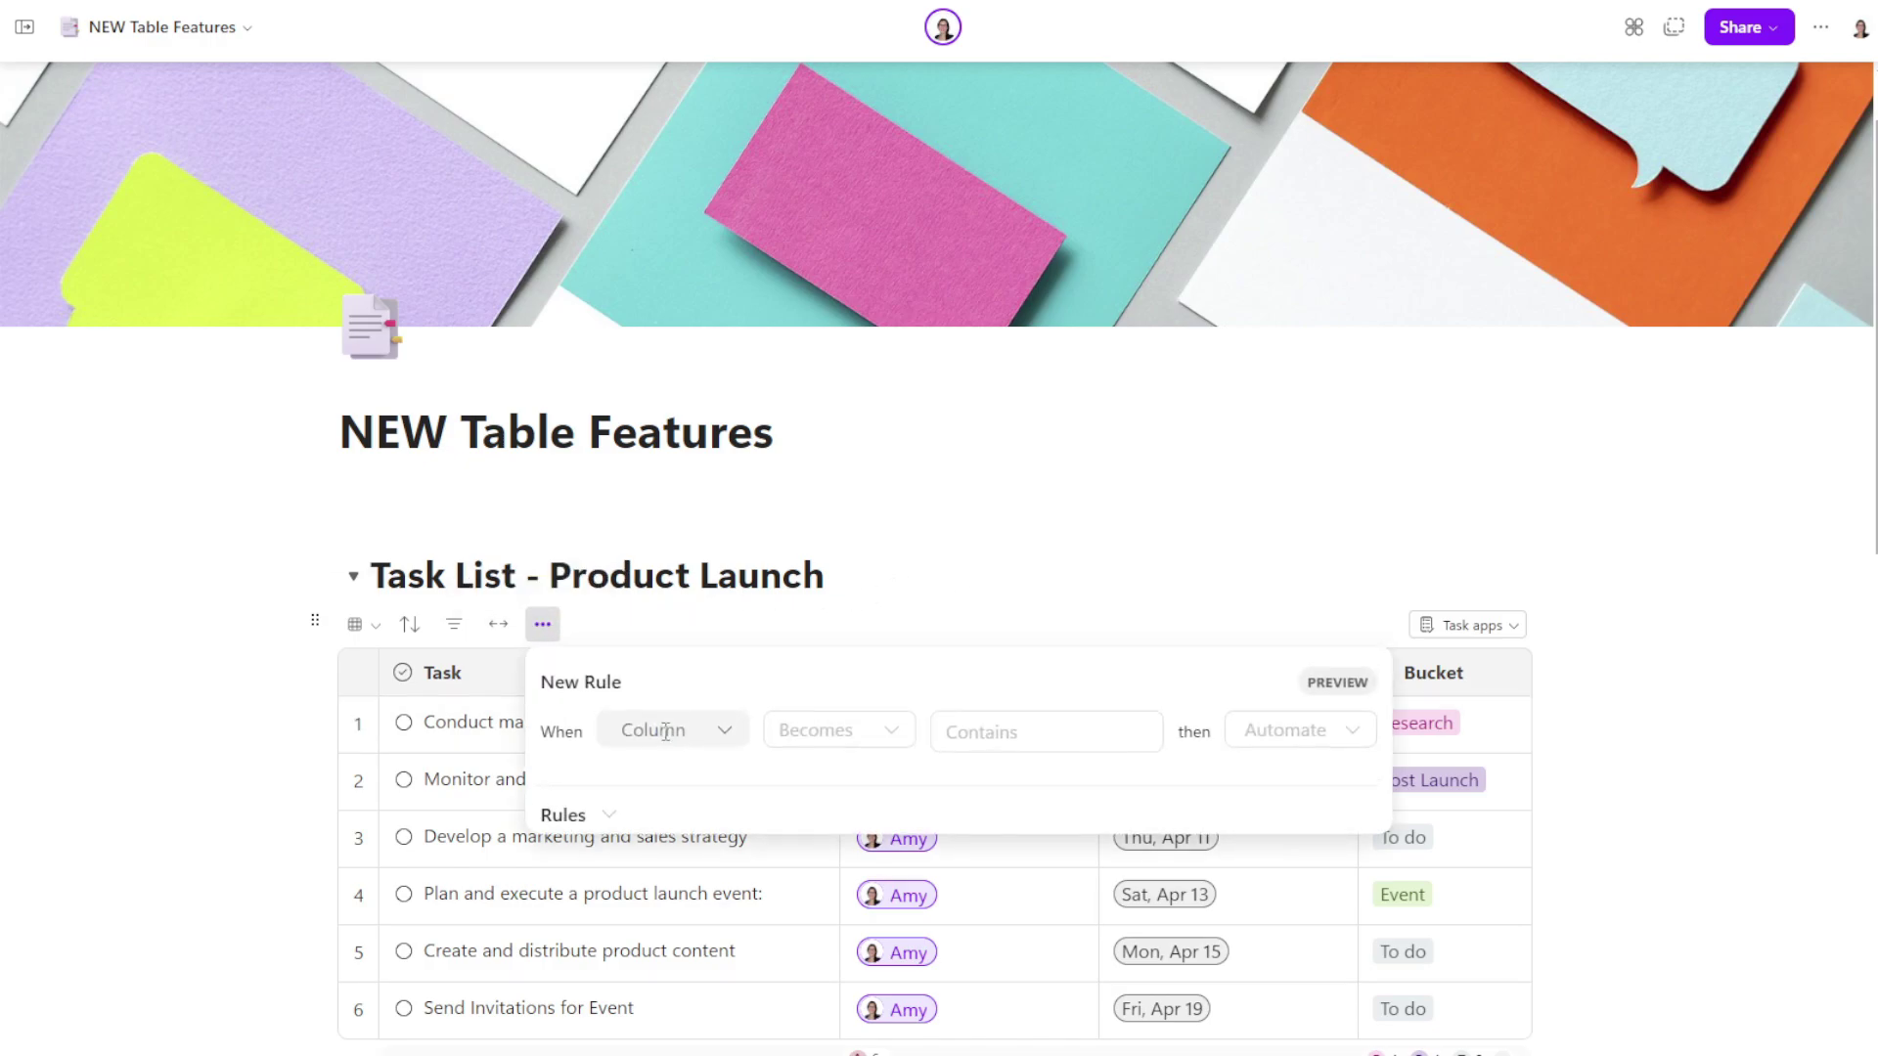
click(736, 763)
click(734, 741)
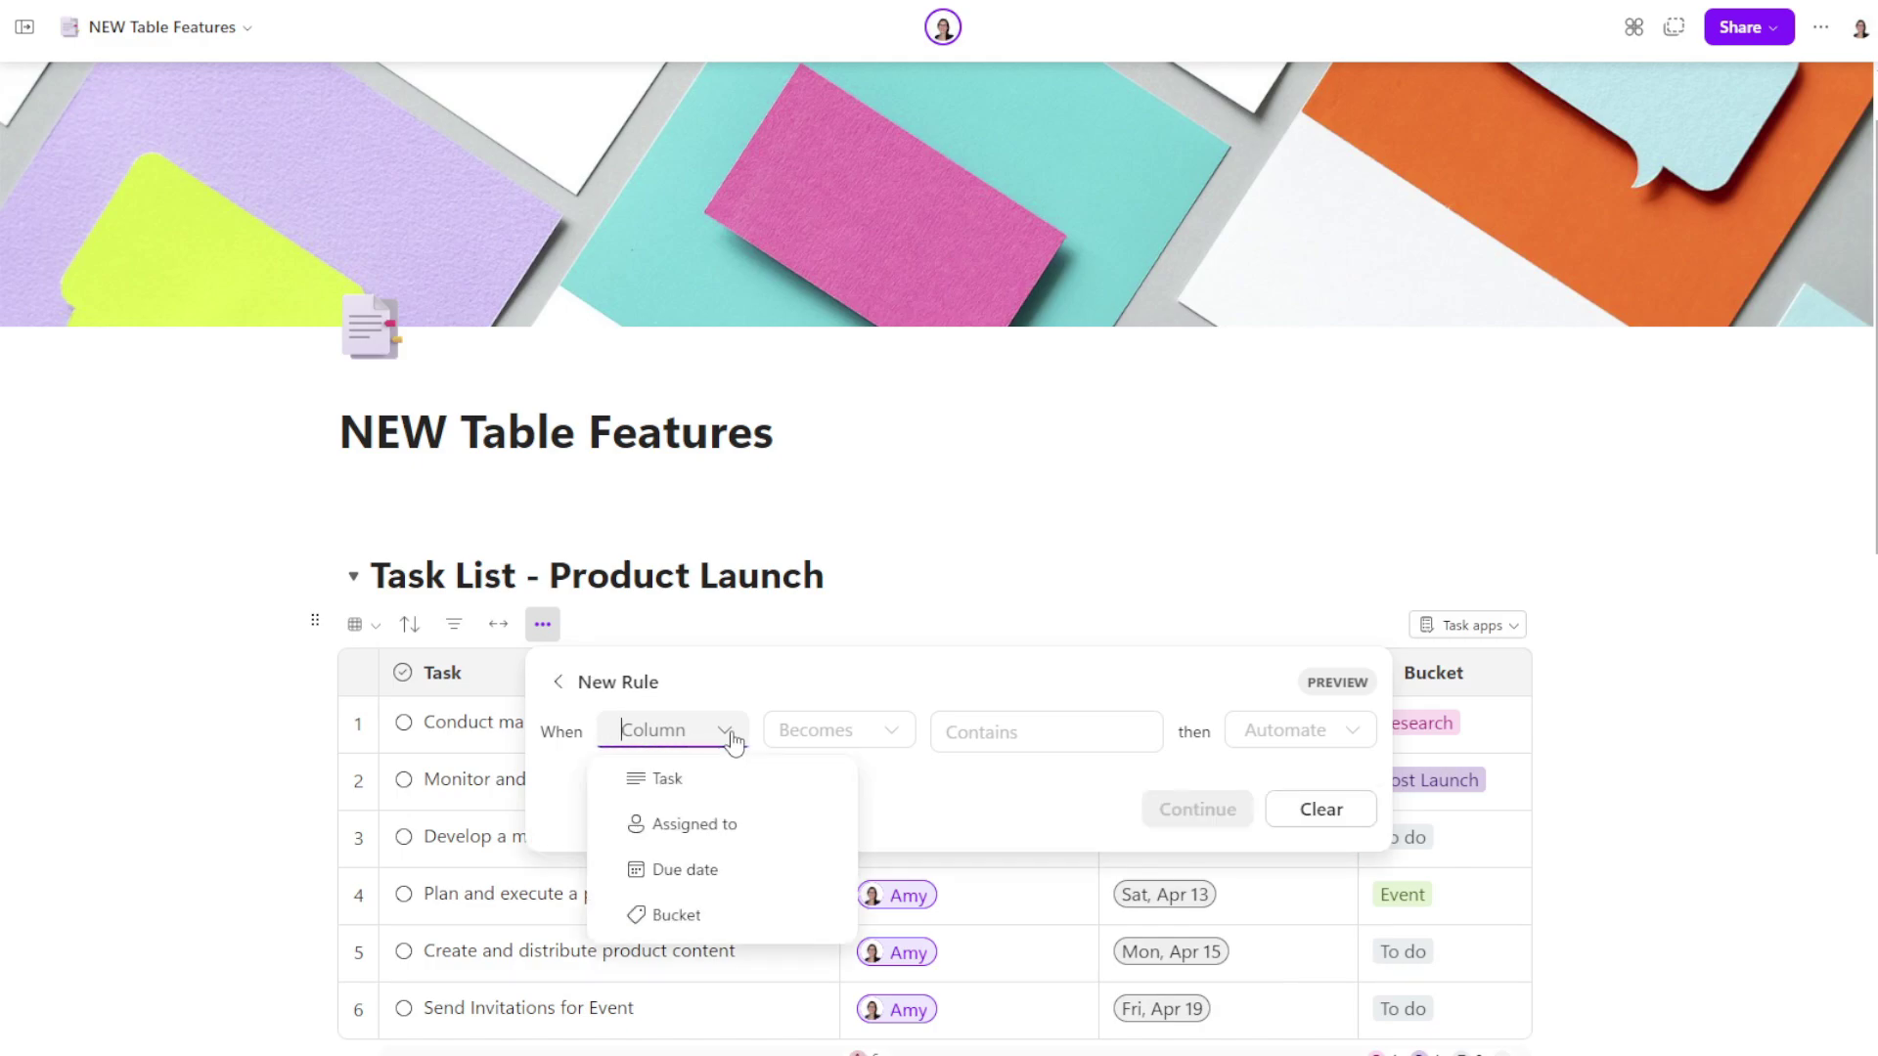
click(691, 912)
- Set the rule condition to Equals Event and the action to send a Teams channel message
click(891, 735)
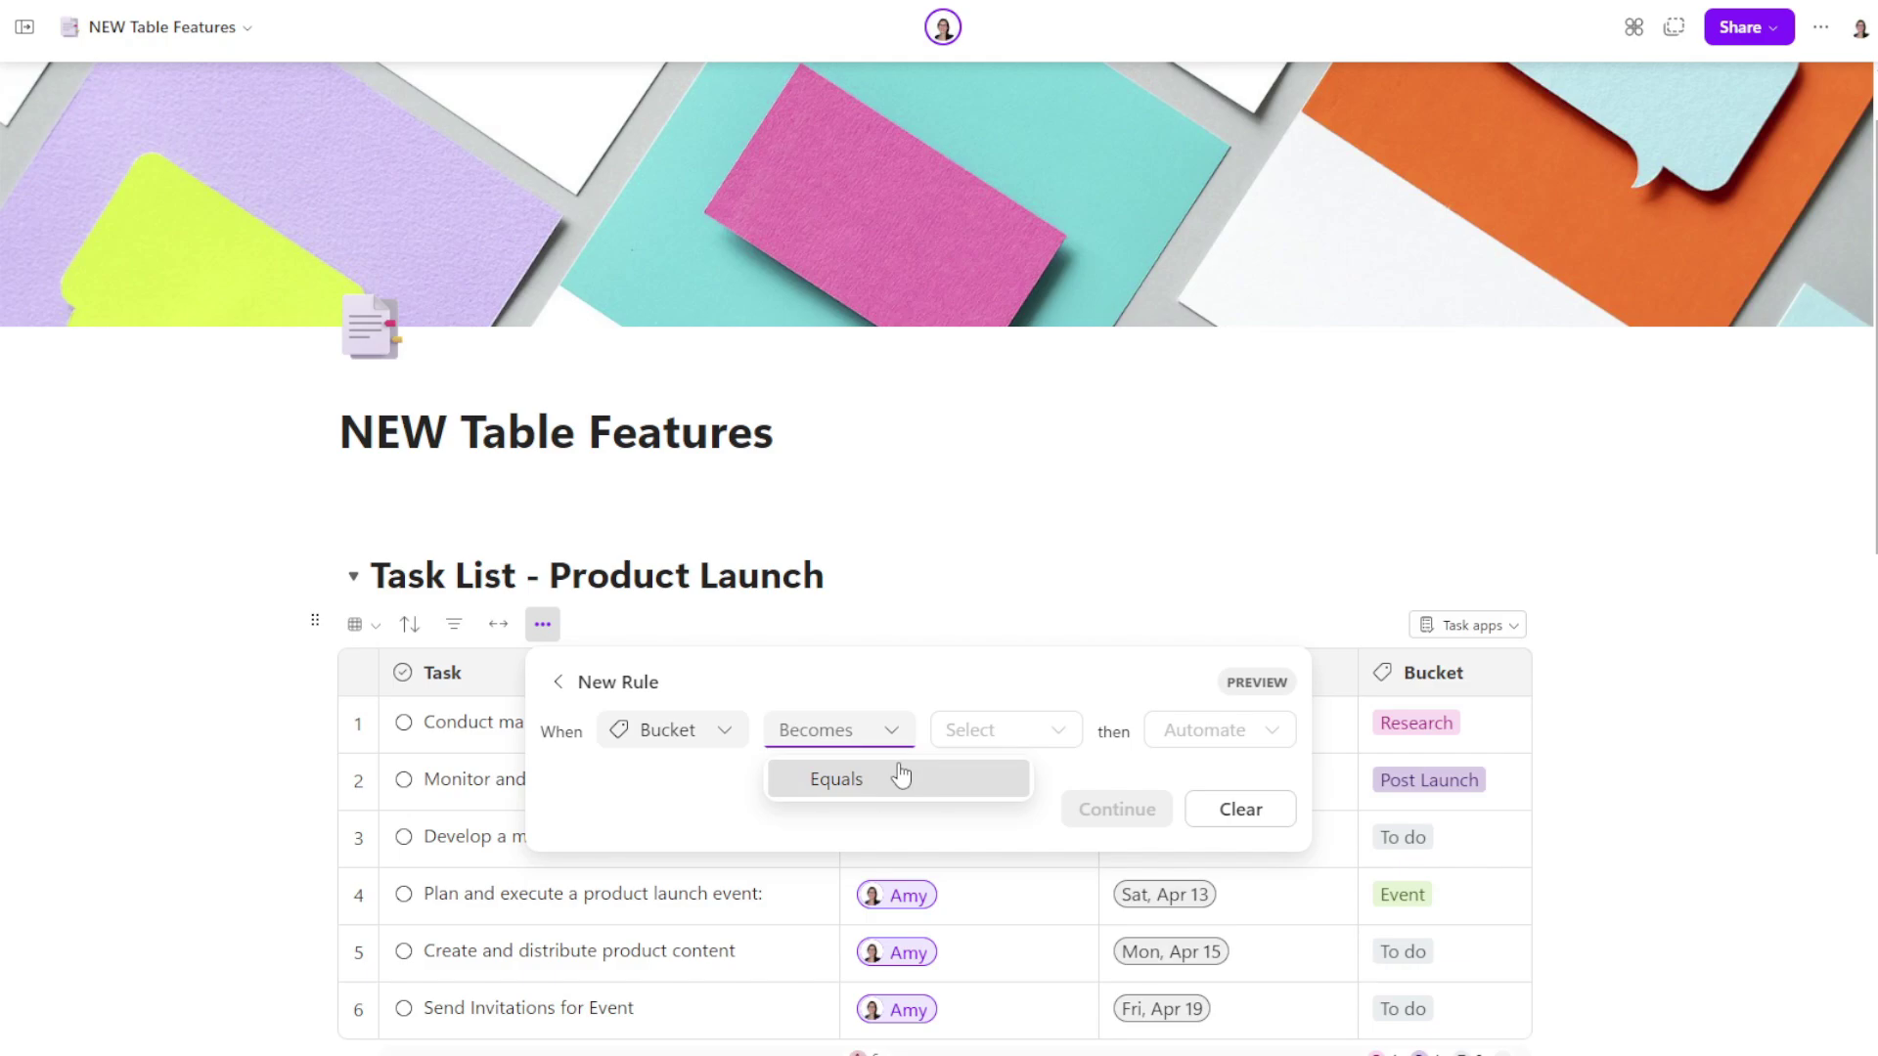
click(897, 776)
click(1058, 733)
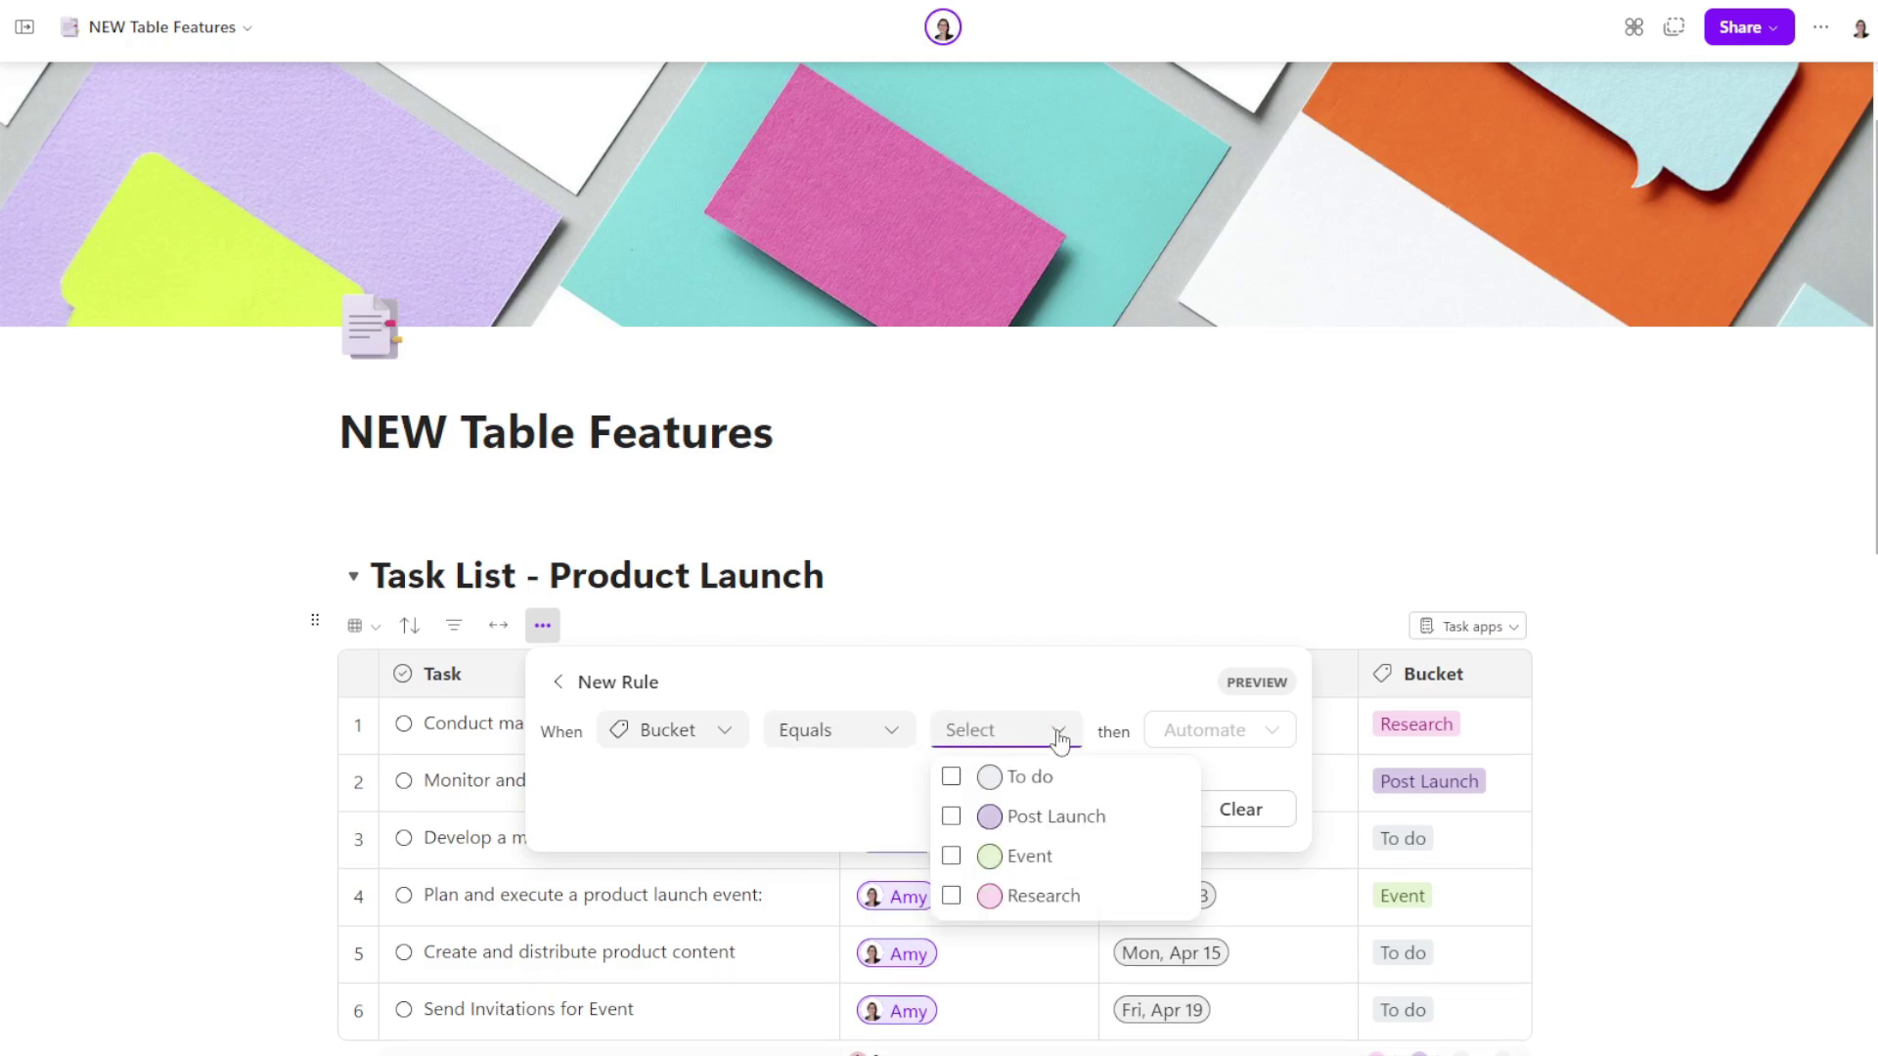
click(1023, 855)
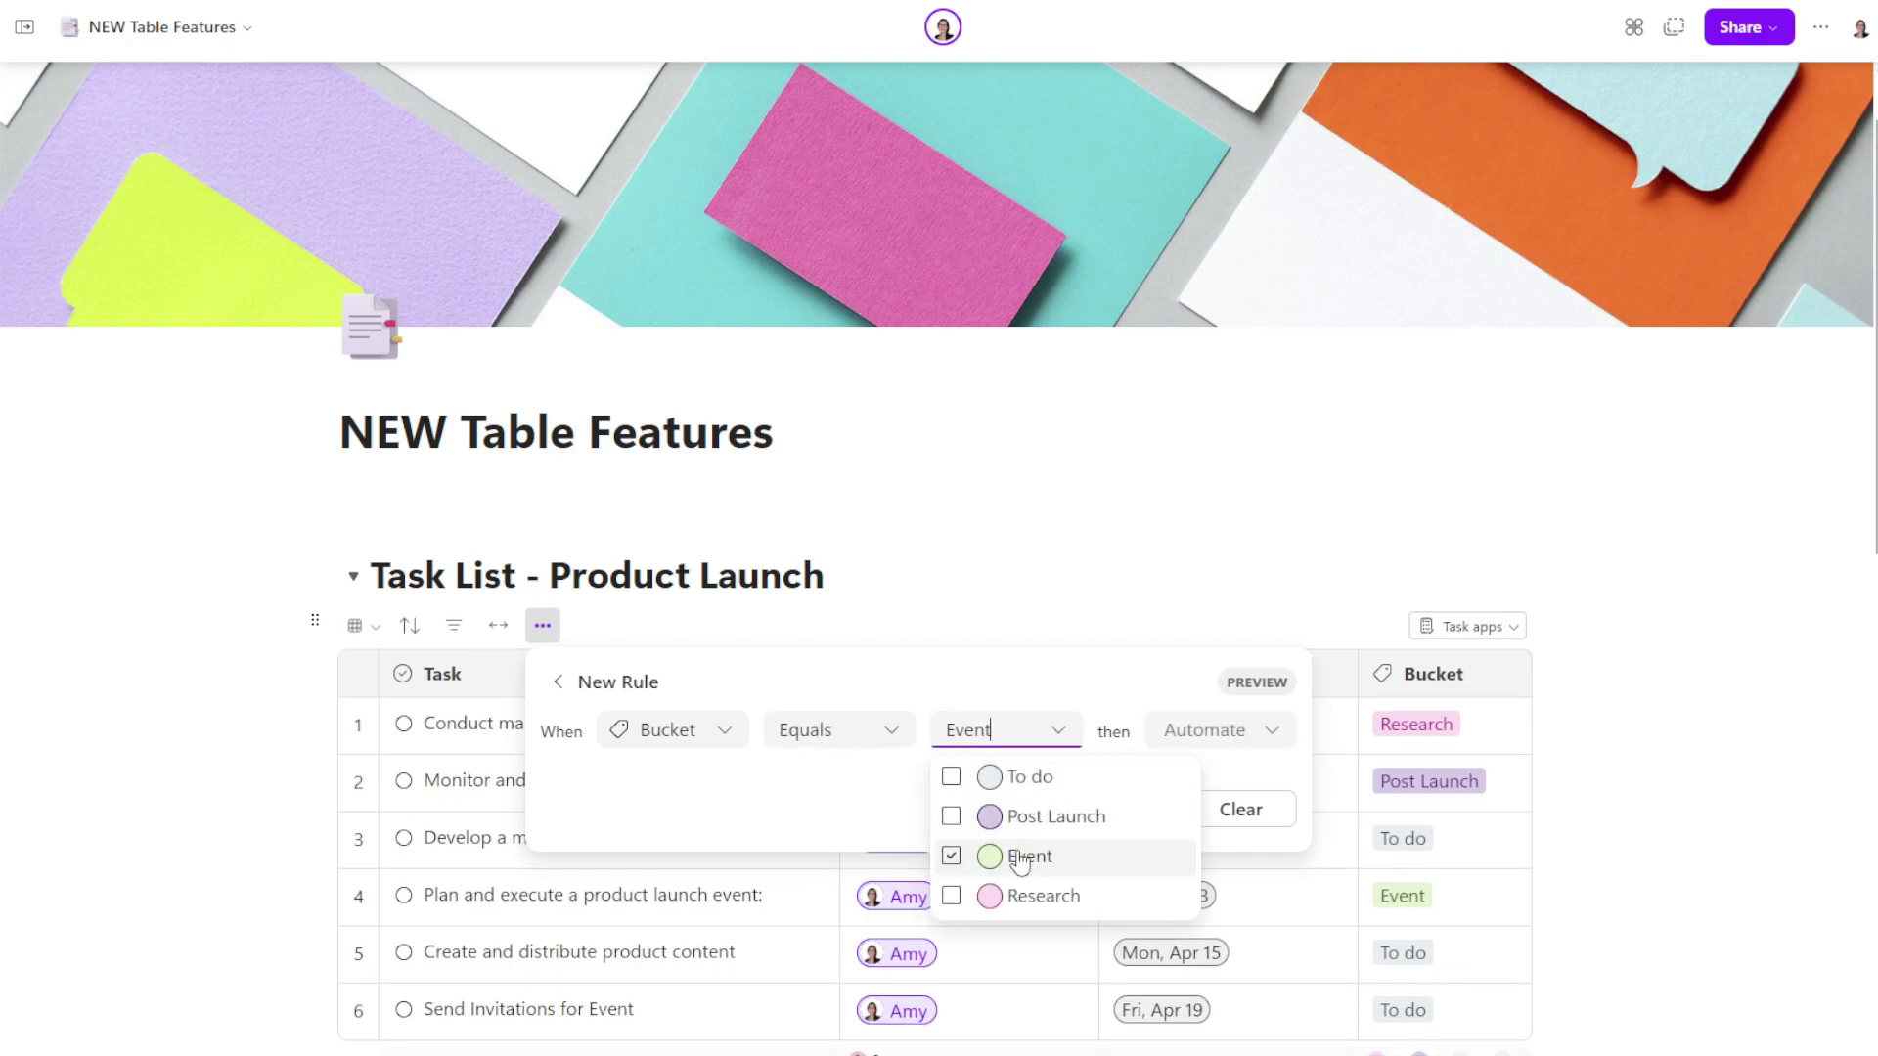
click(1274, 735)
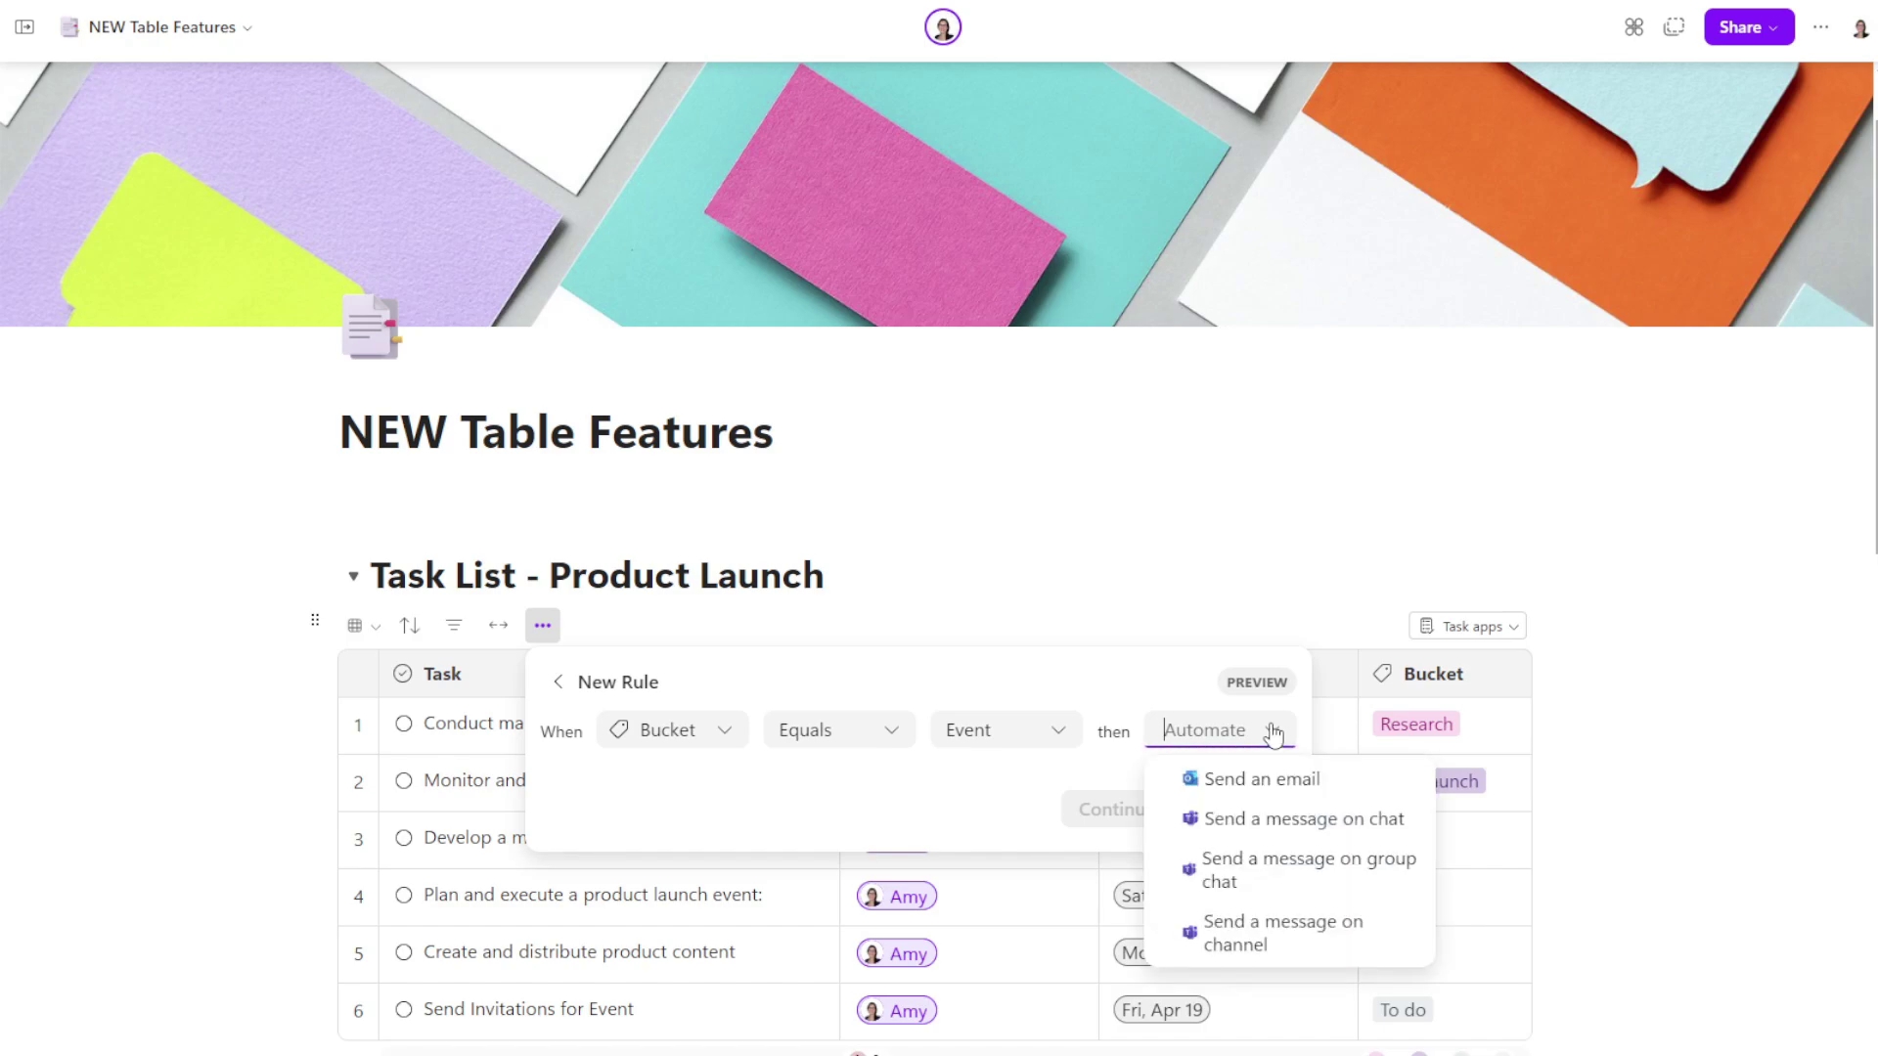
click(1389, 946)
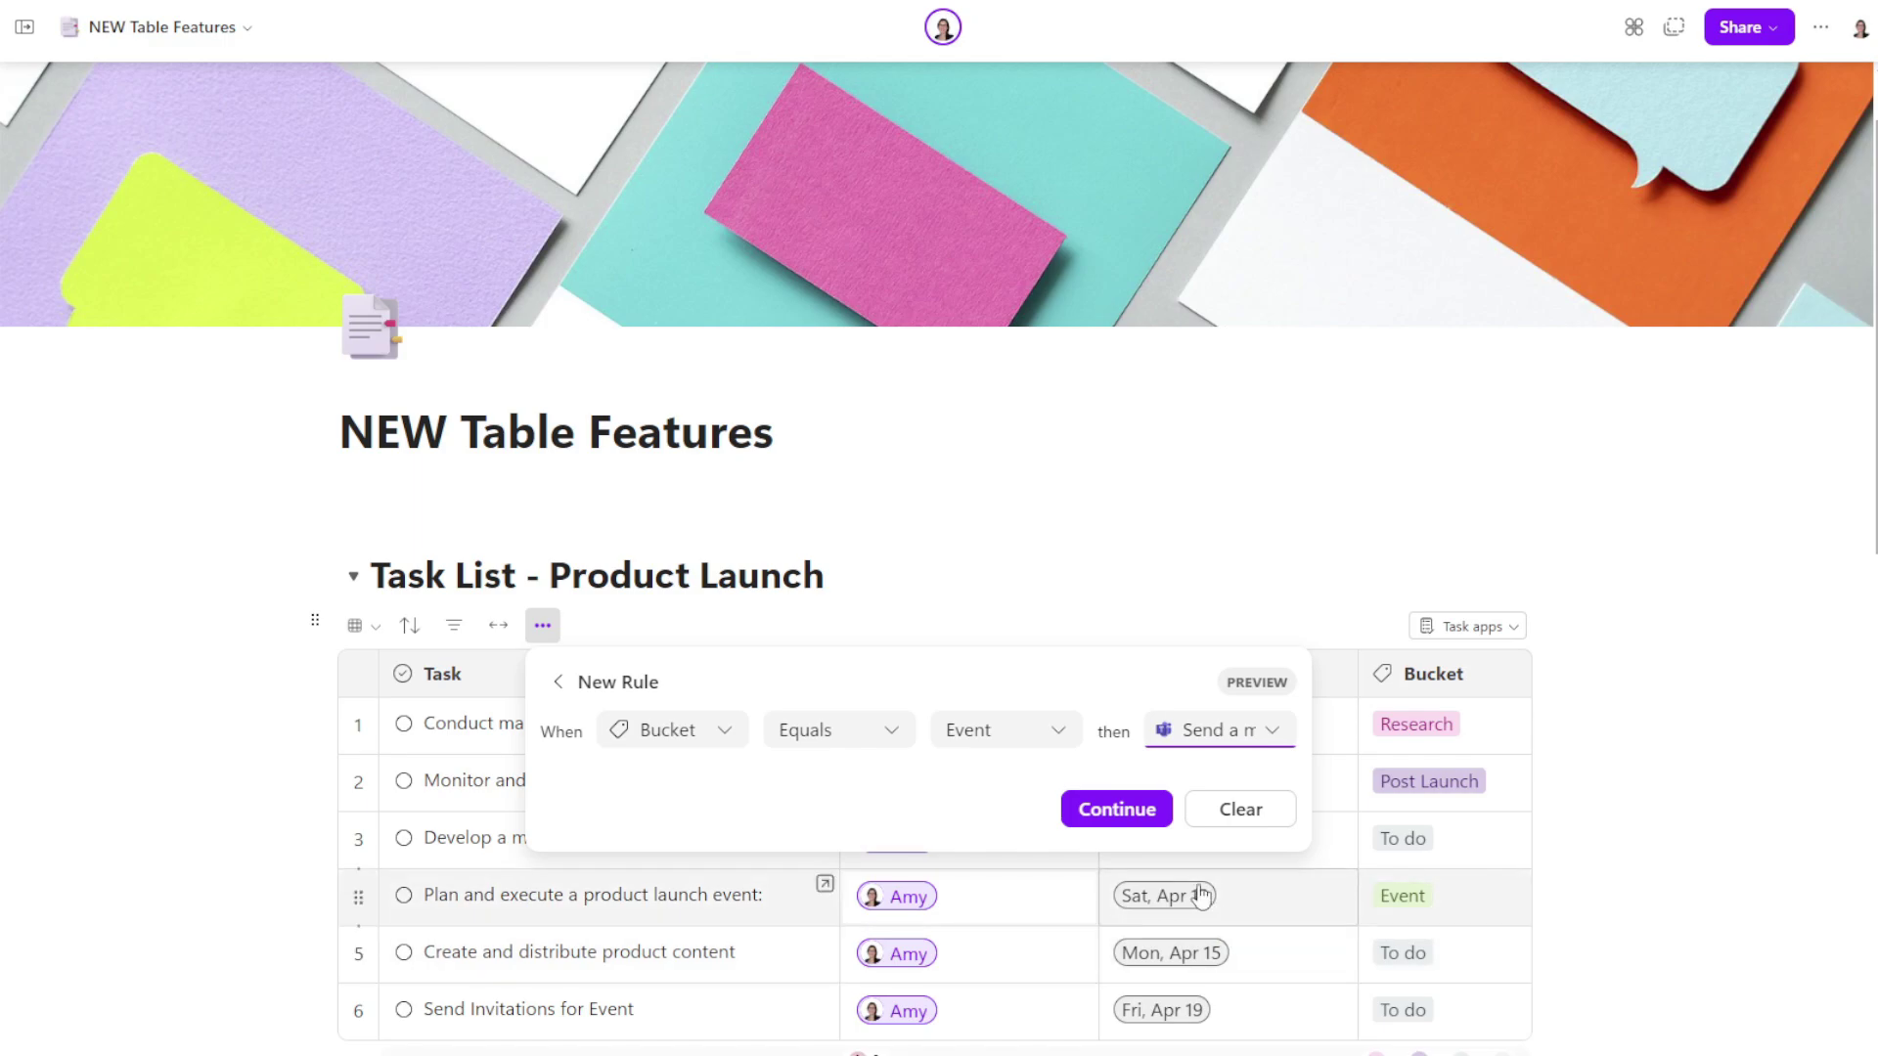
- Send the rule's message to the Operations team's Event Planning channel and create the flow
click(1149, 821)
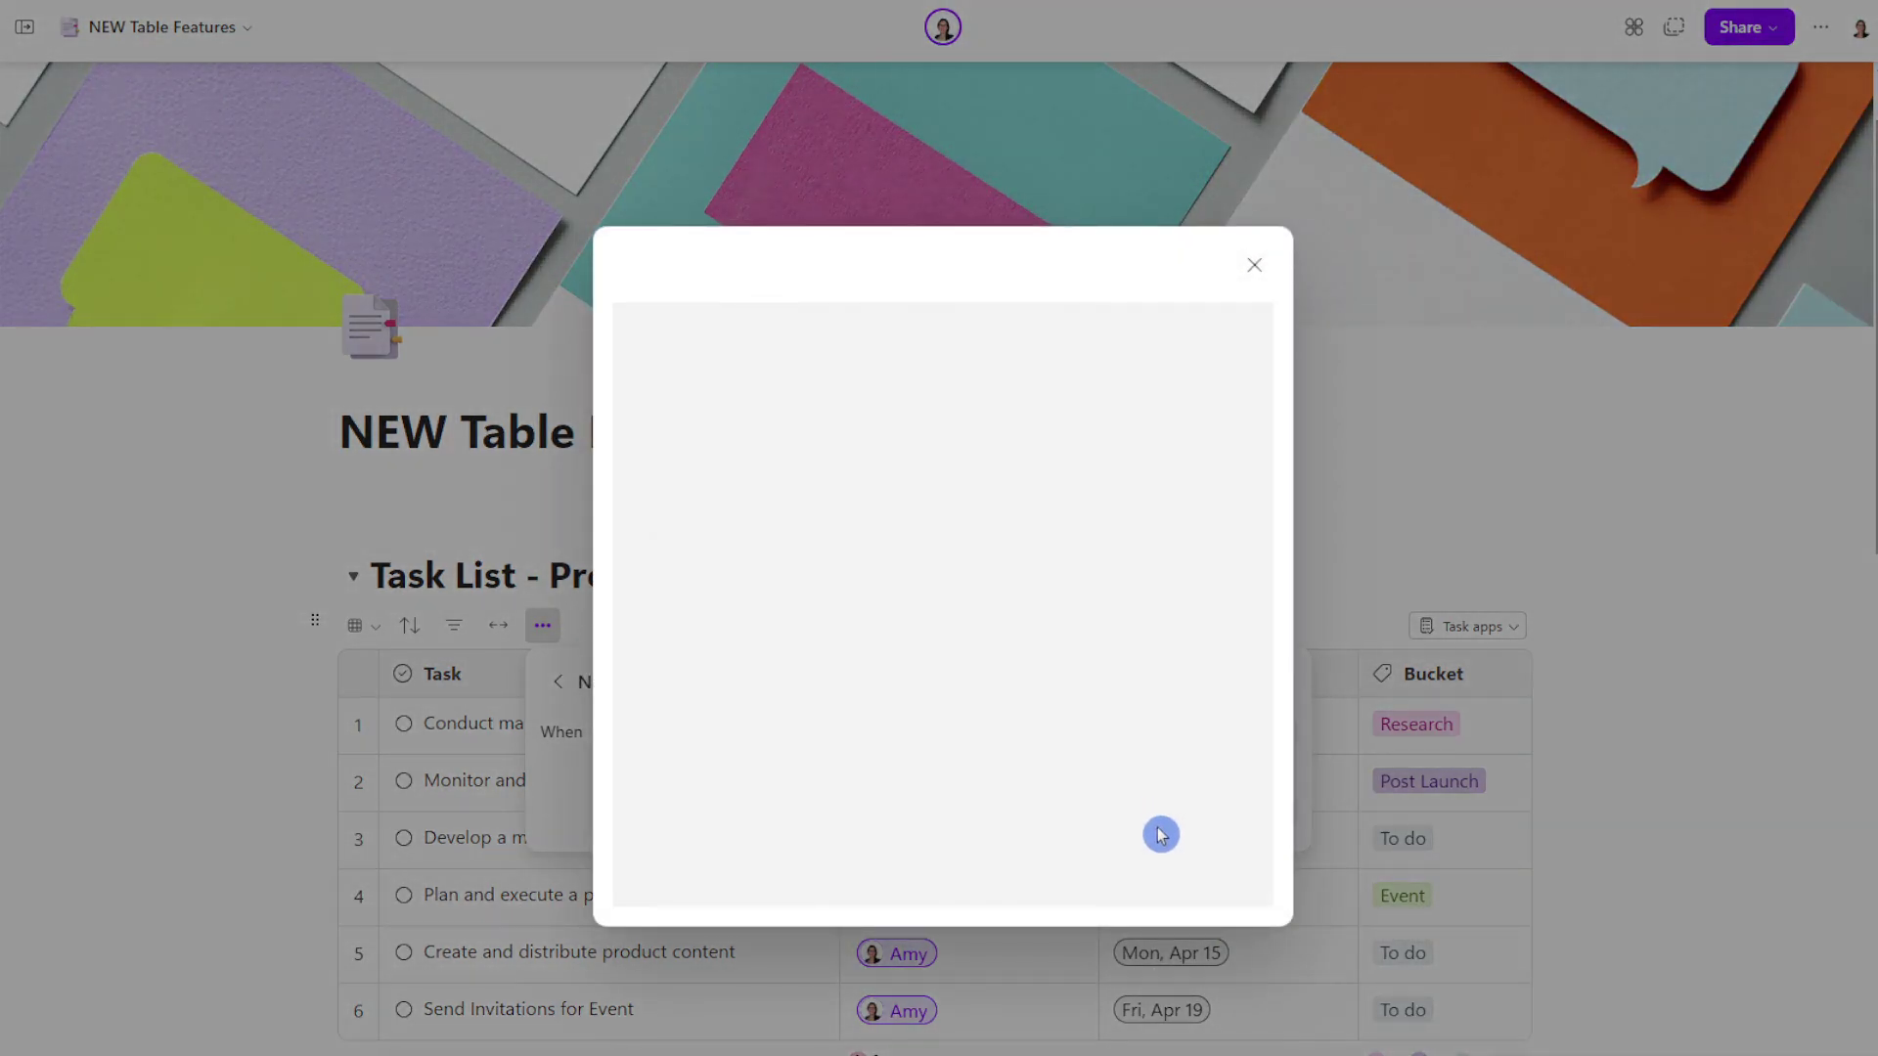
click(1125, 872)
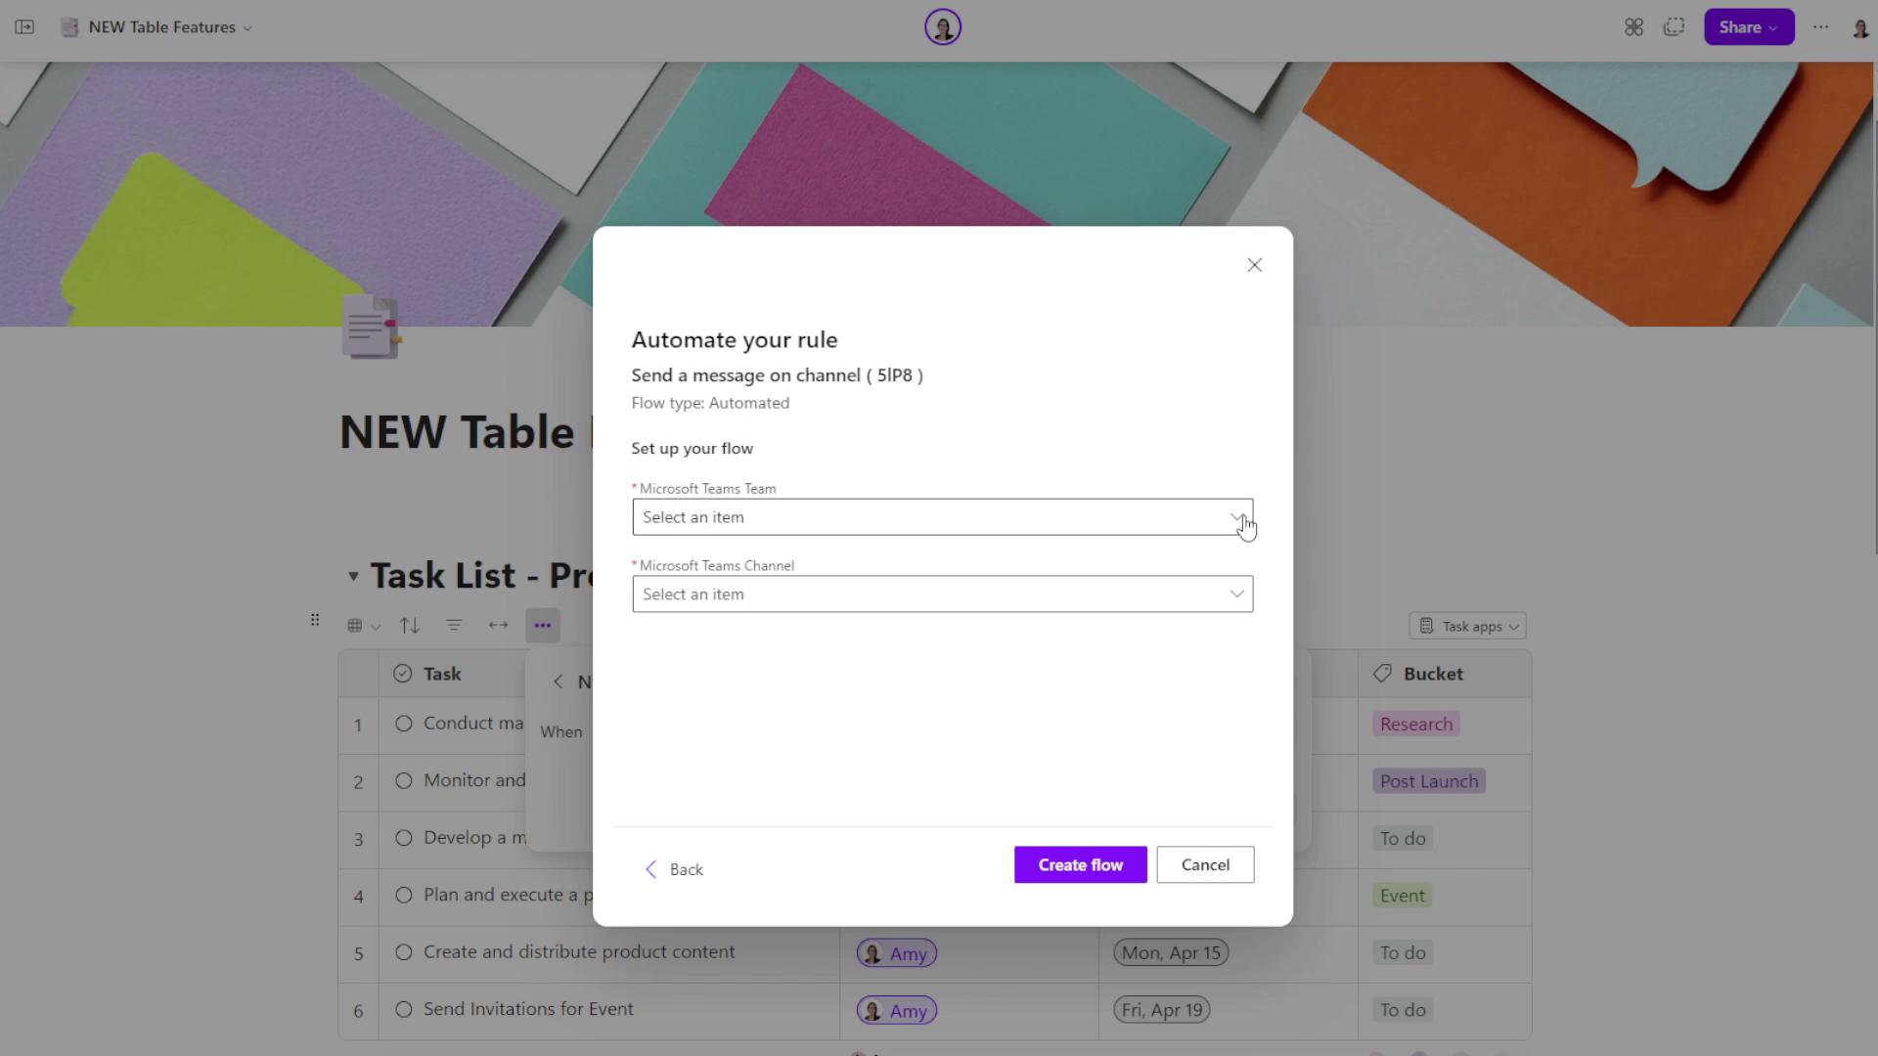
click(1237, 517)
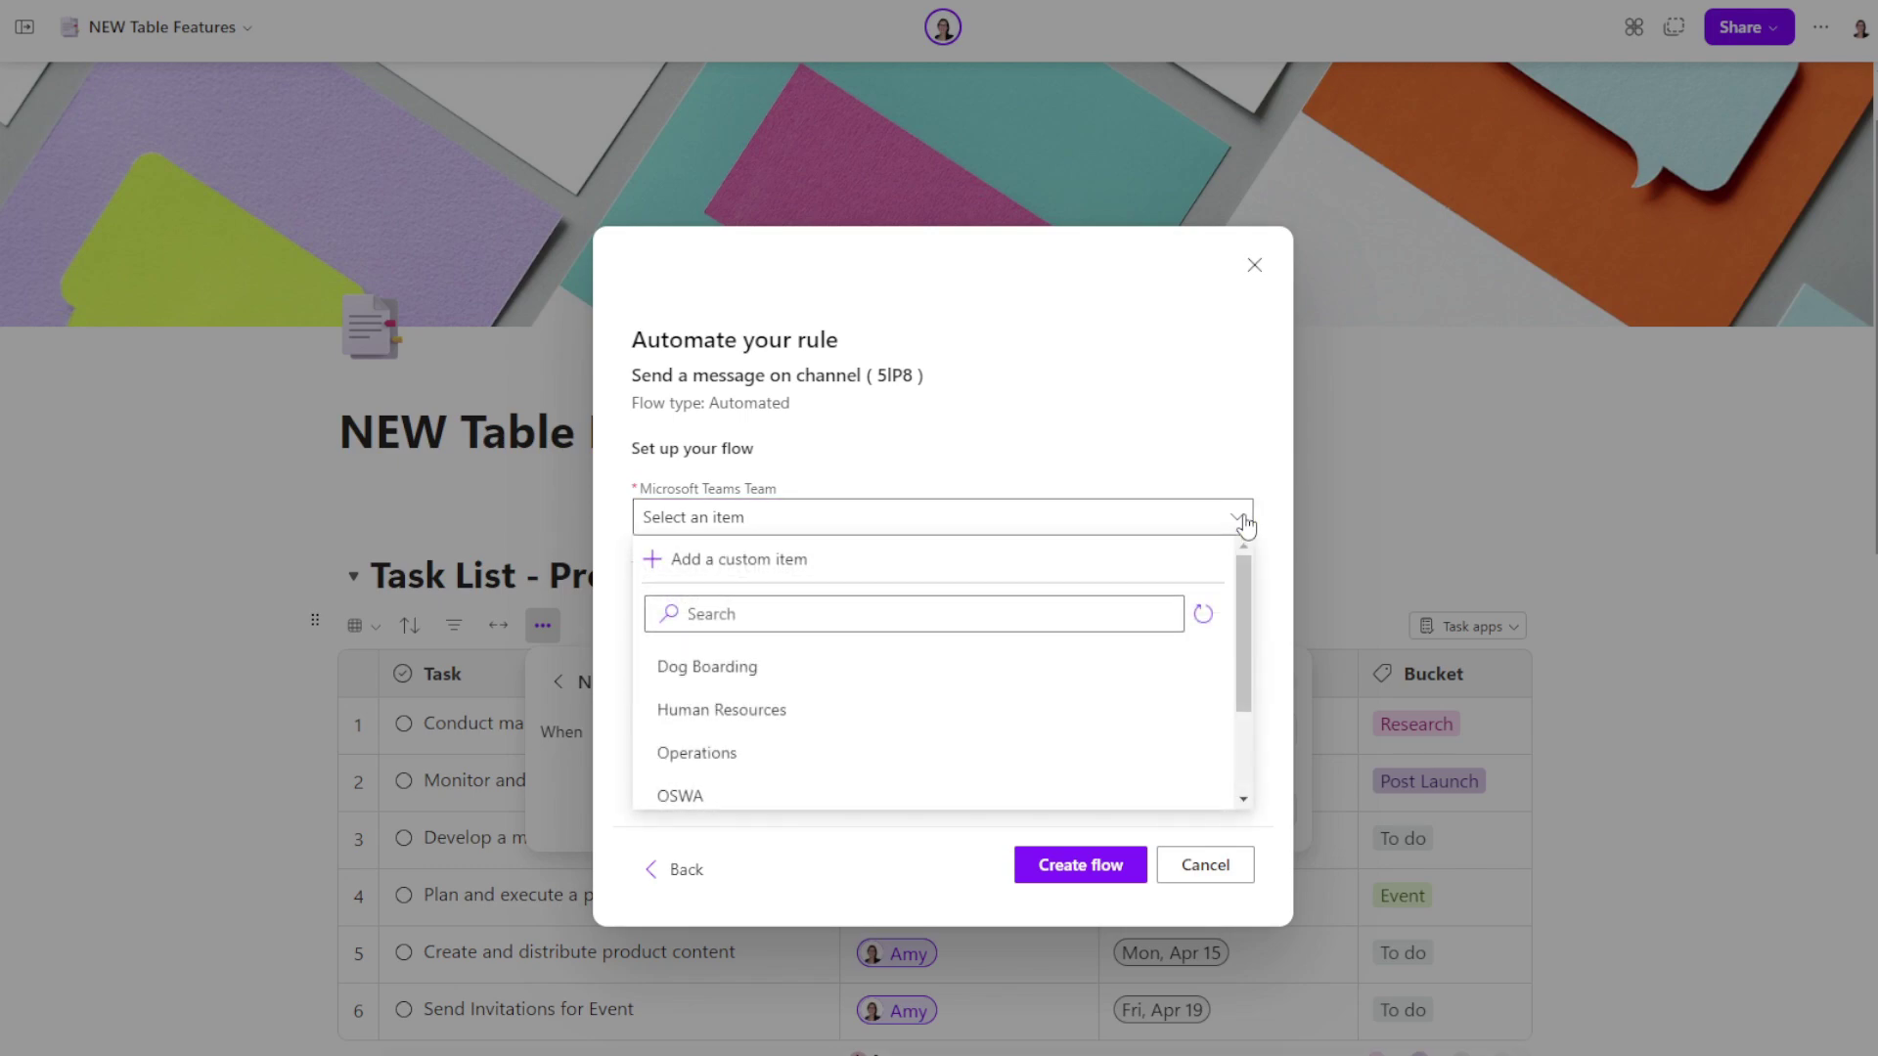
click(906, 759)
click(1240, 598)
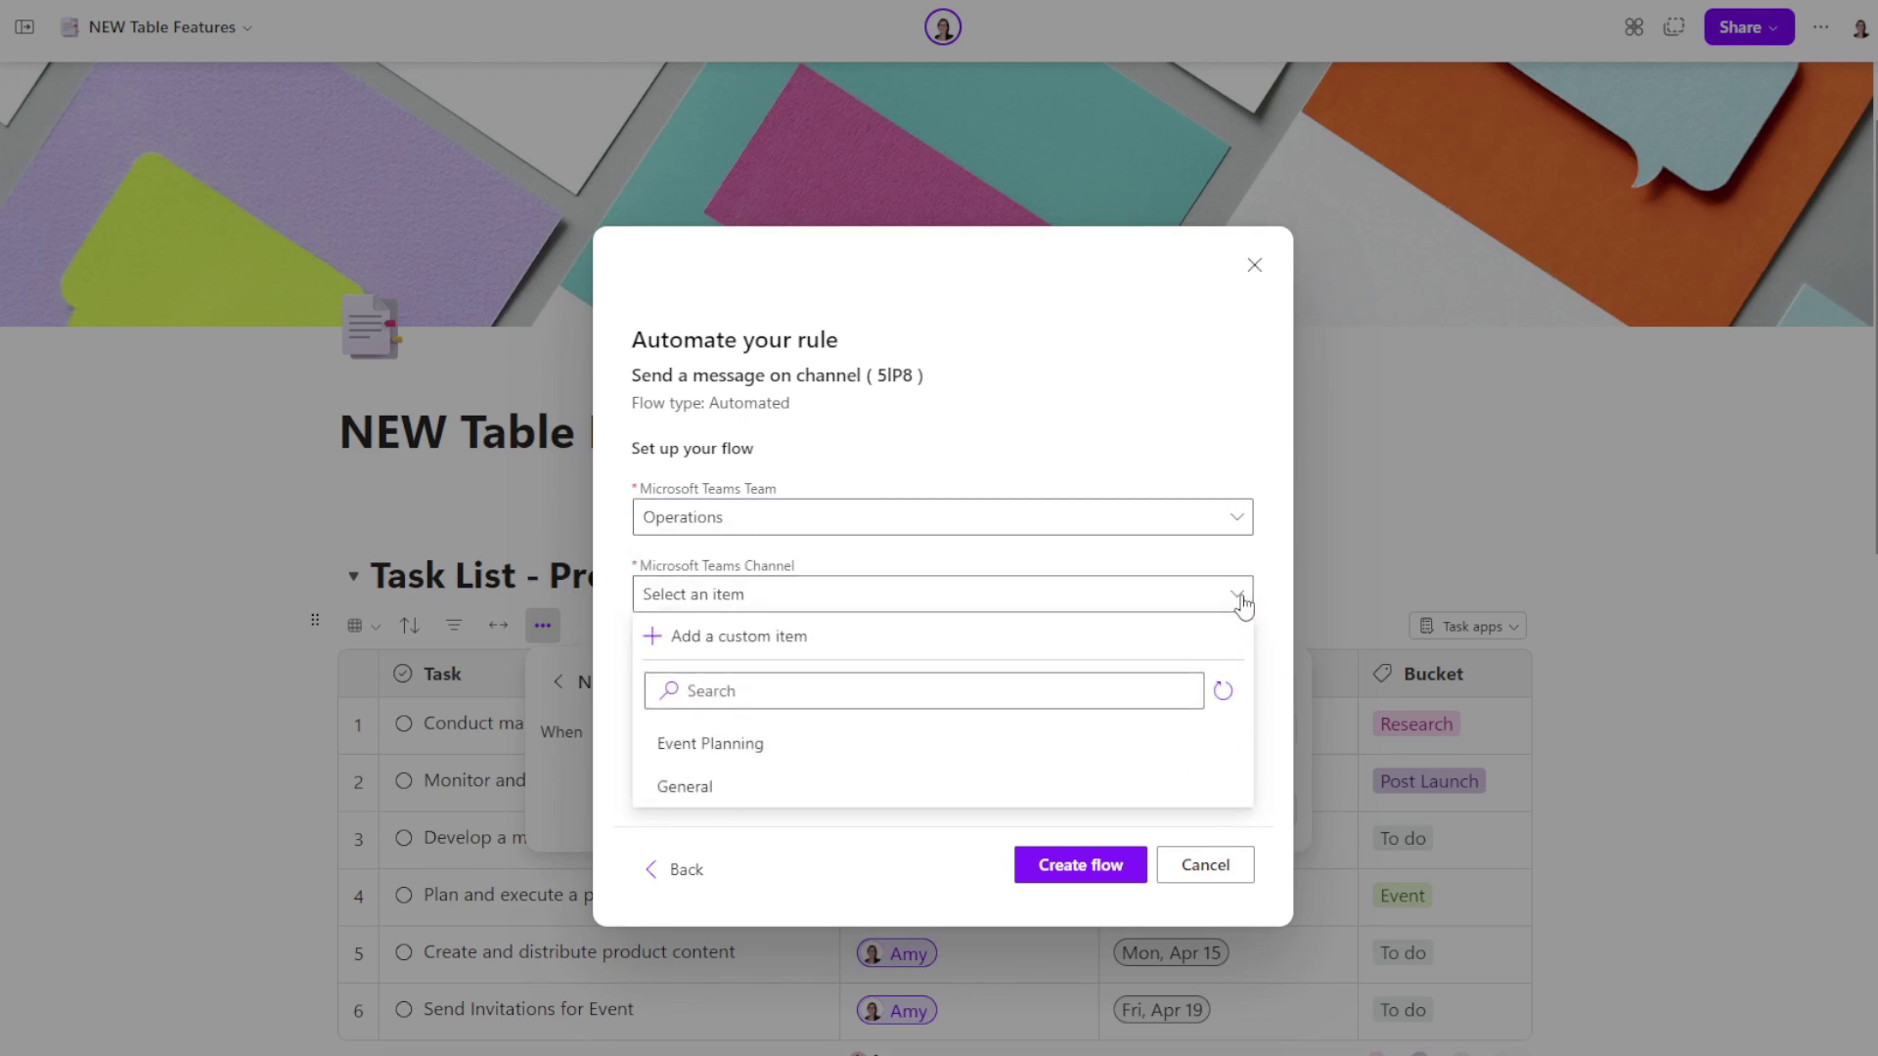
click(757, 748)
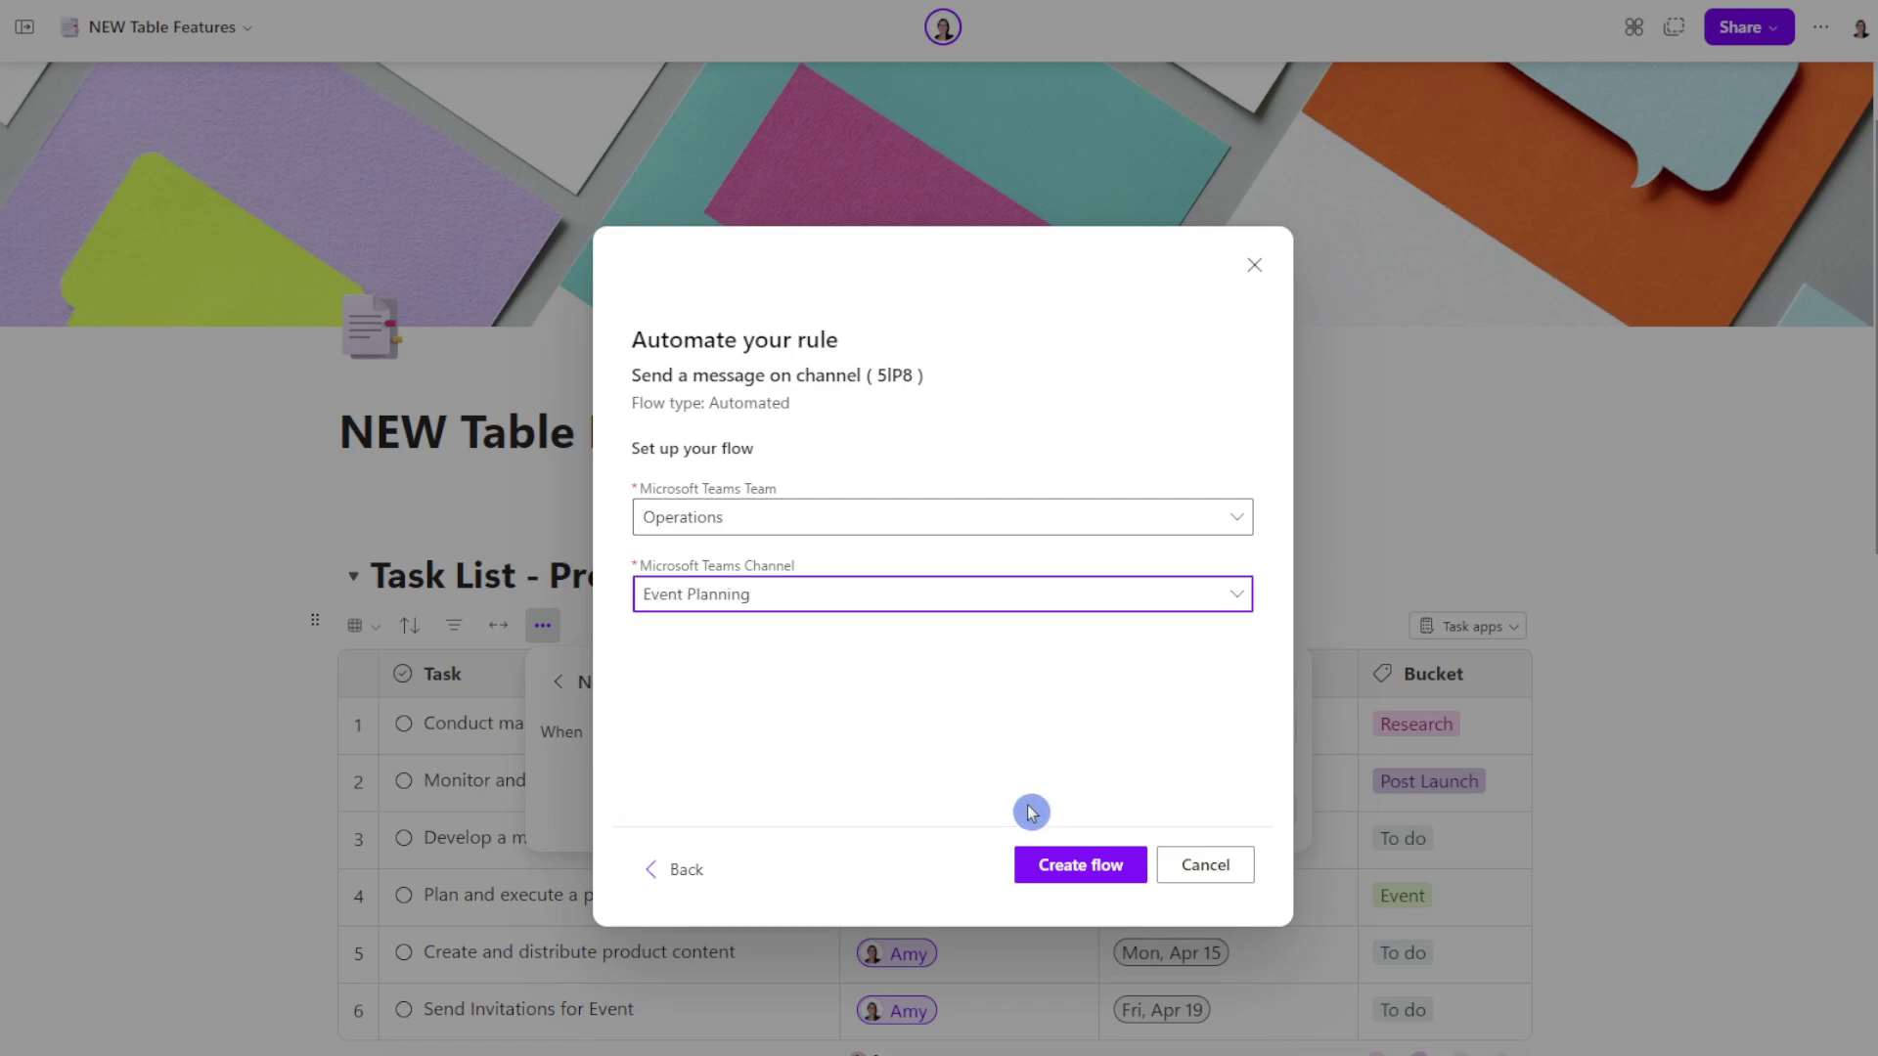
click(1074, 873)
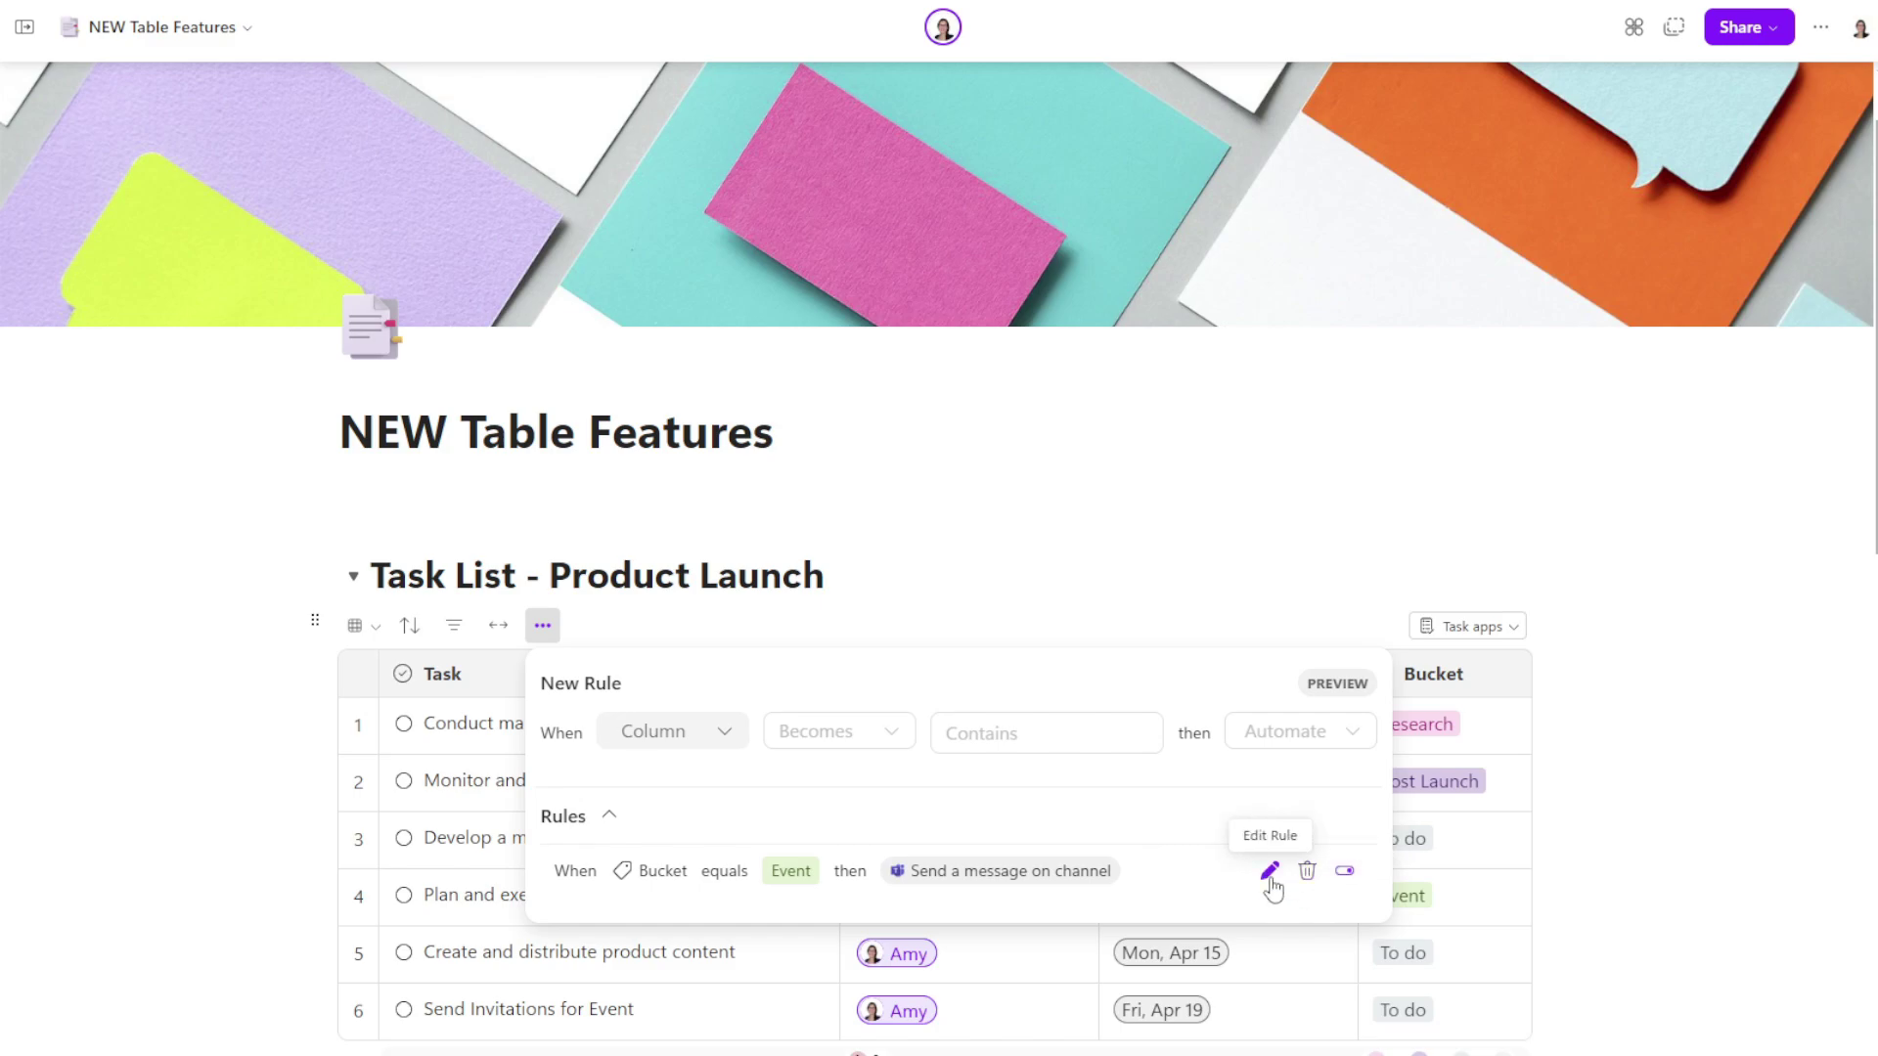
- Switch the task list to Board view and move Send Invitations for Event into the Event bucket
click(592, 626)
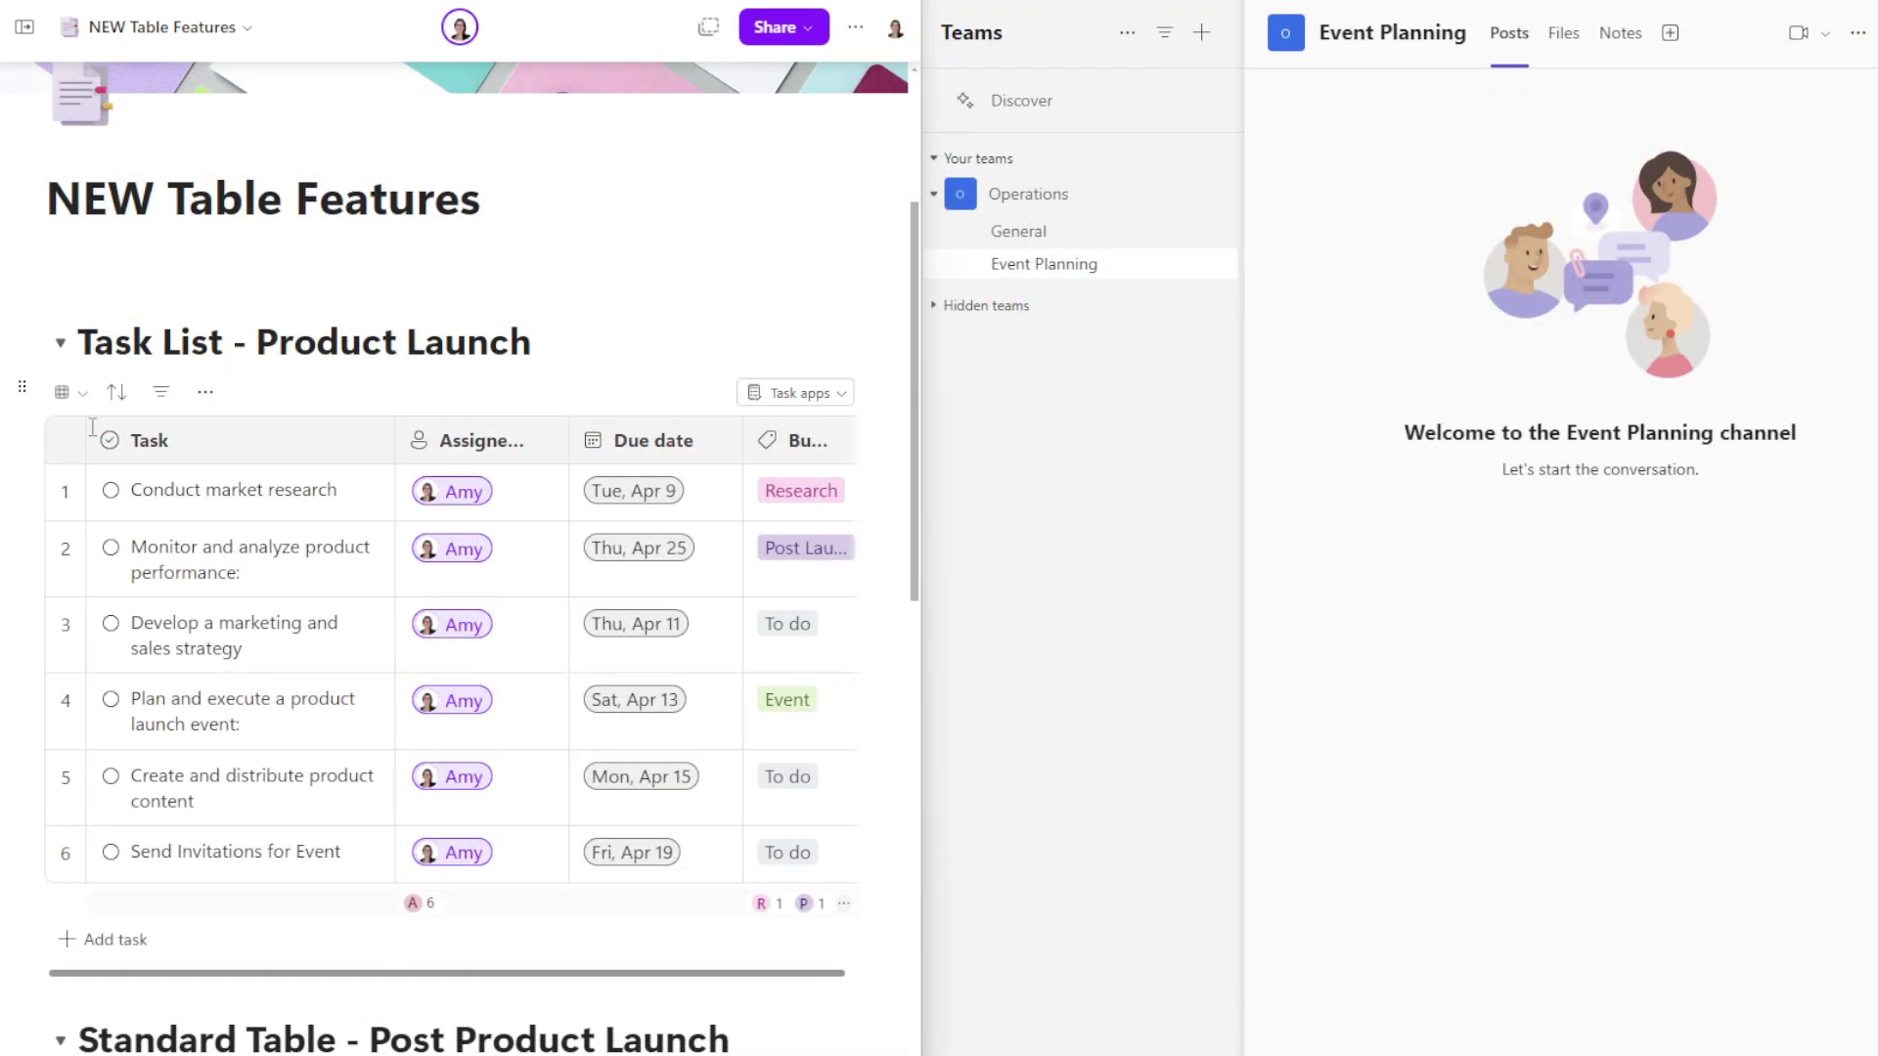
click(71, 392)
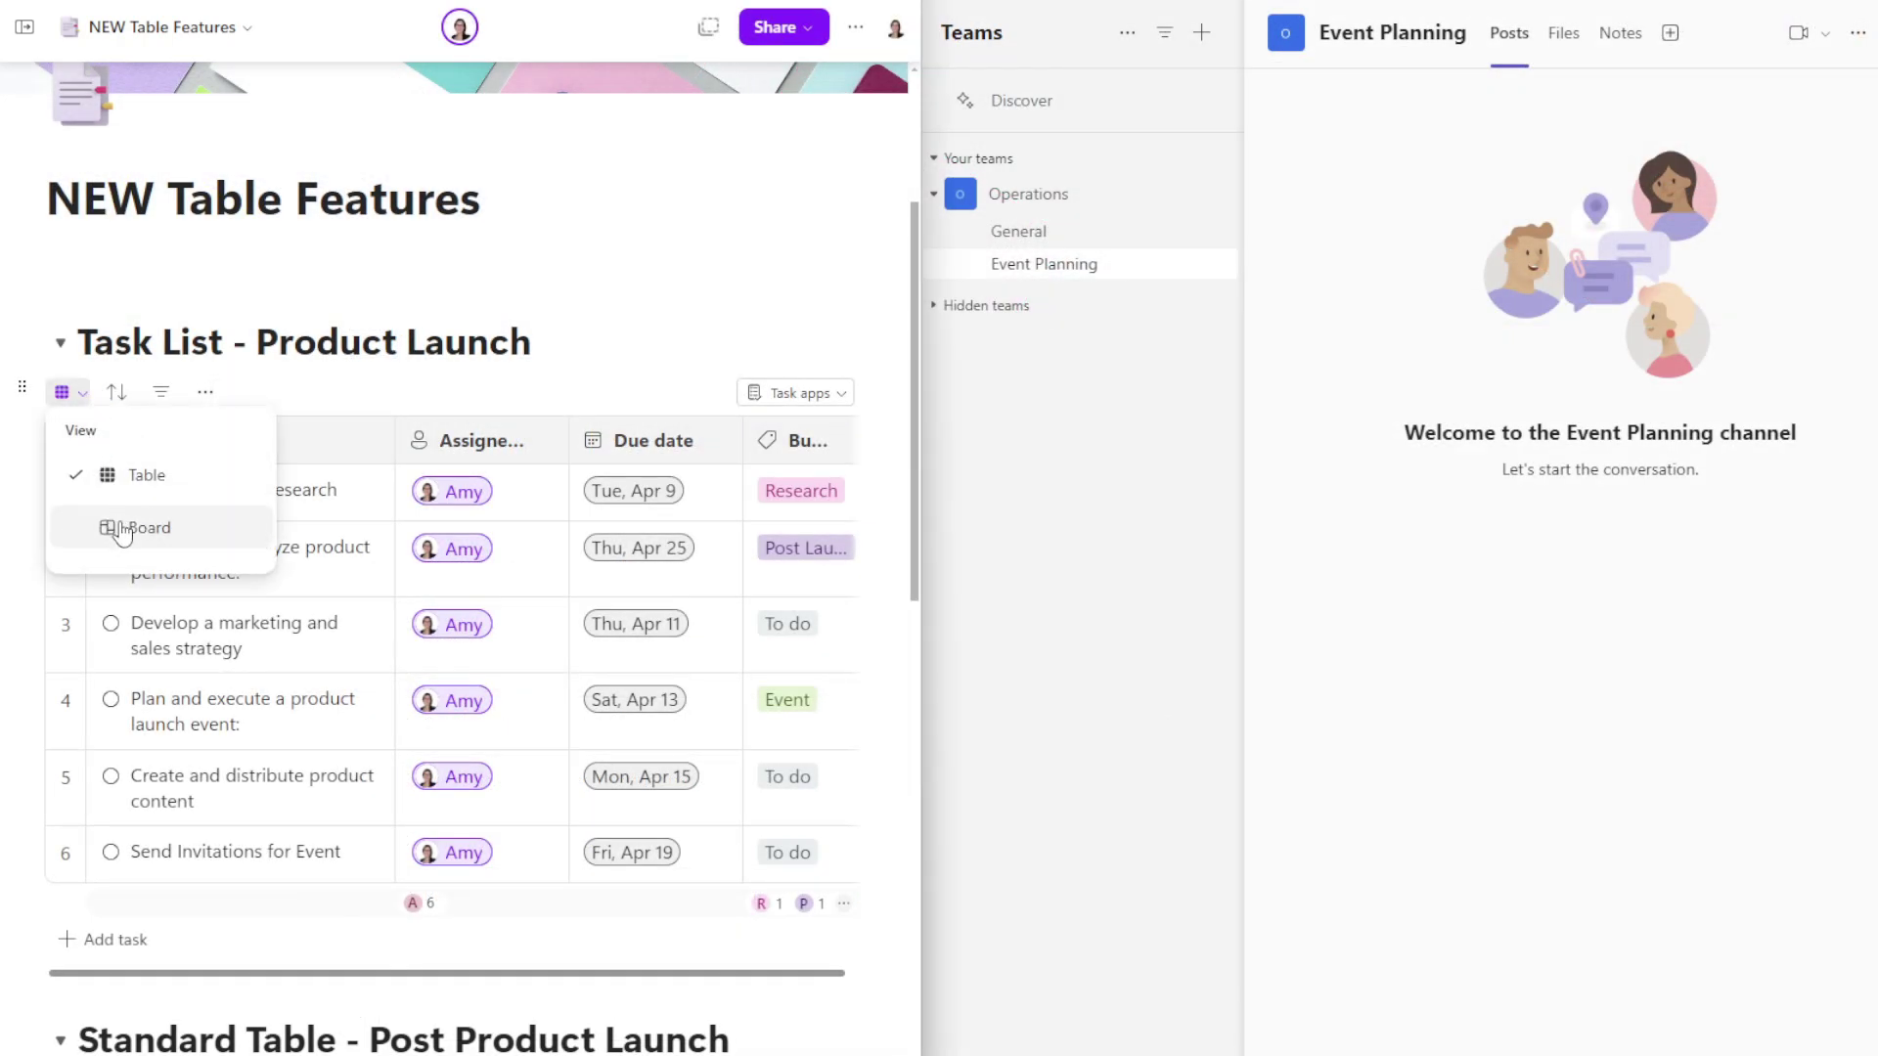
click(122, 533)
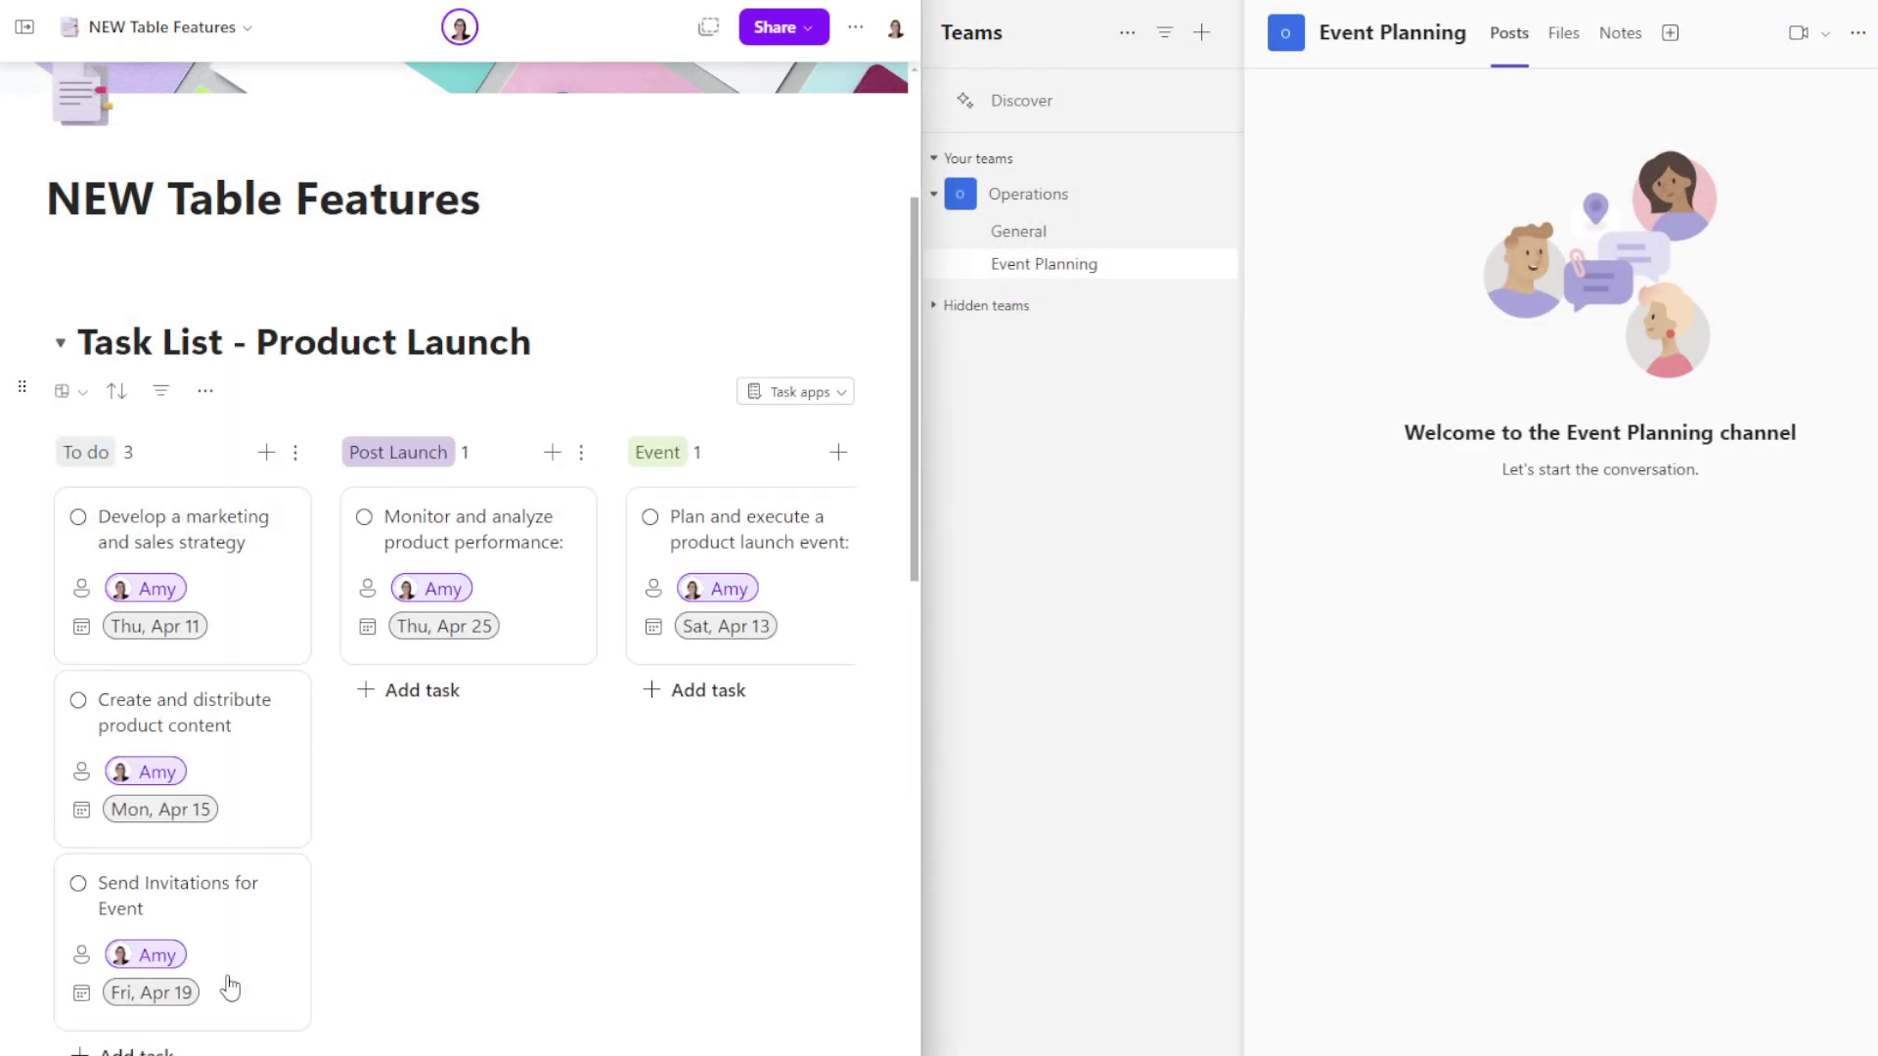
drag(293, 955, 558, 771)
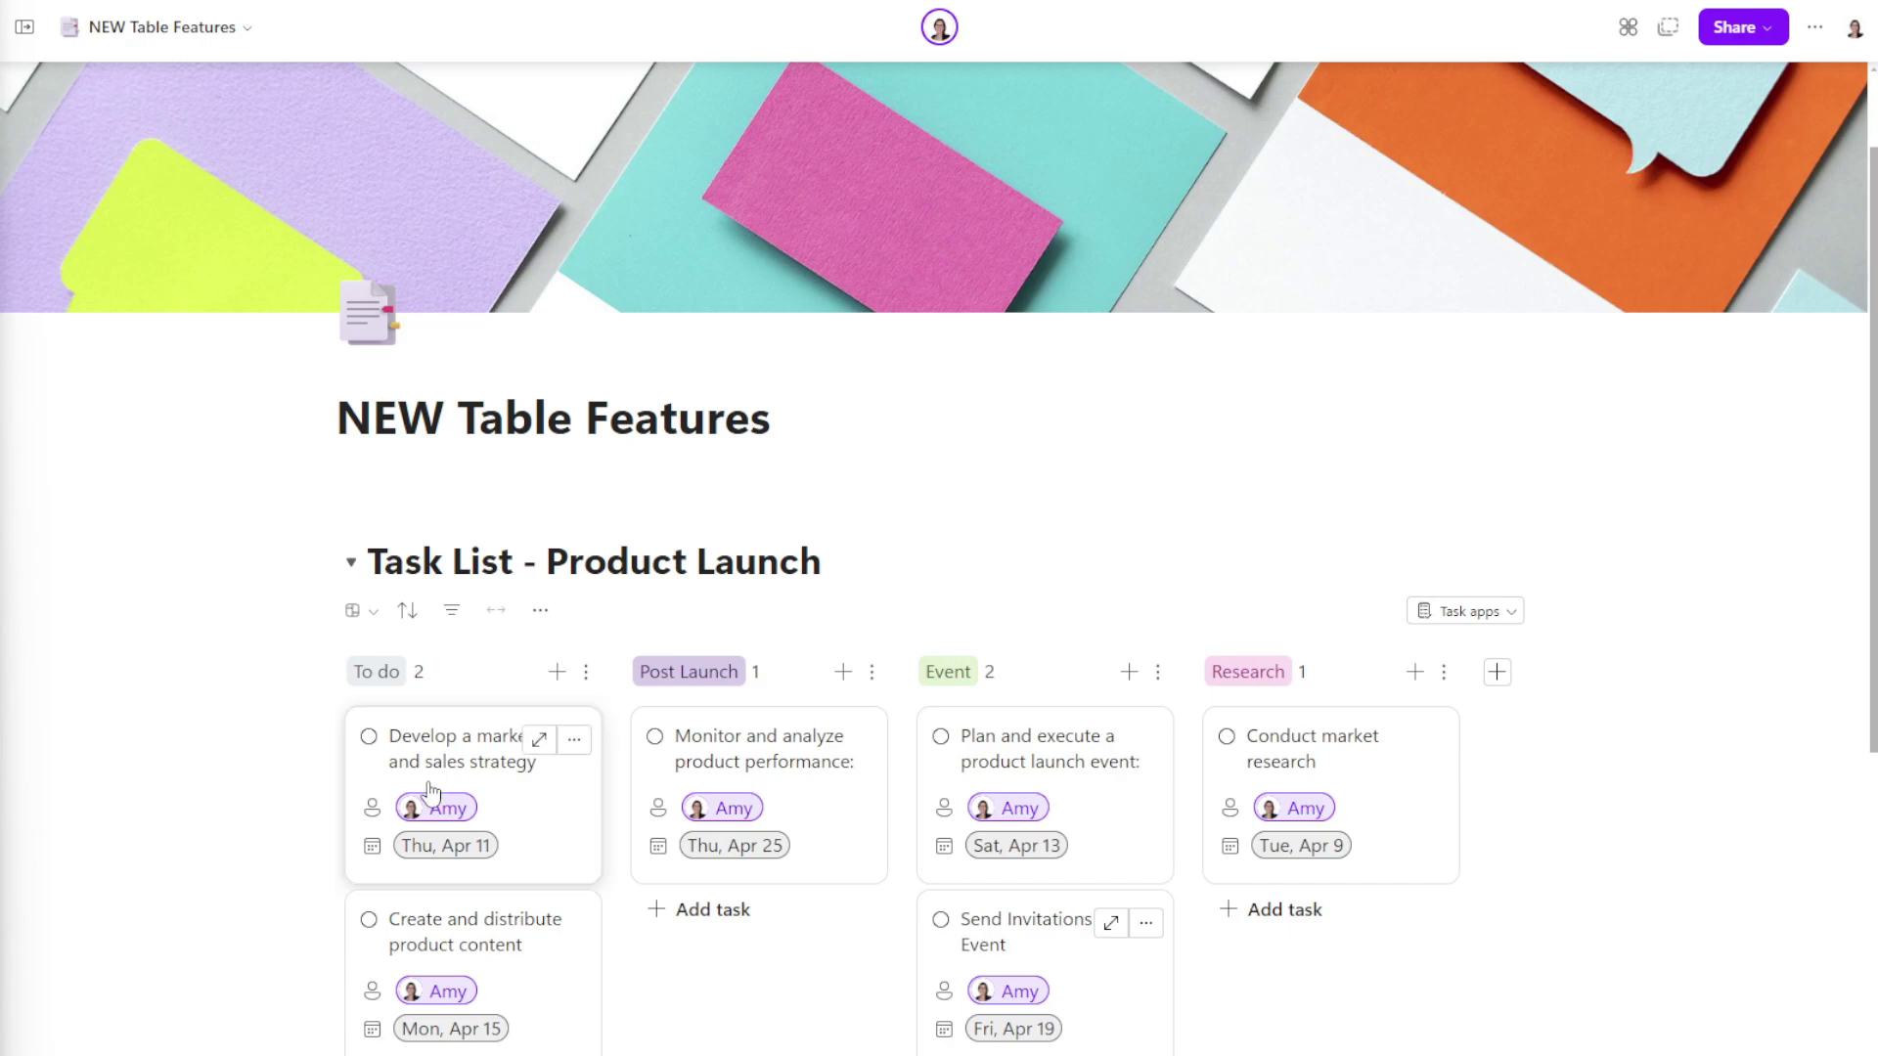
- Collapse the Task List - Product Launch section and try the reflection table's board view option
click(352, 575)
click(351, 567)
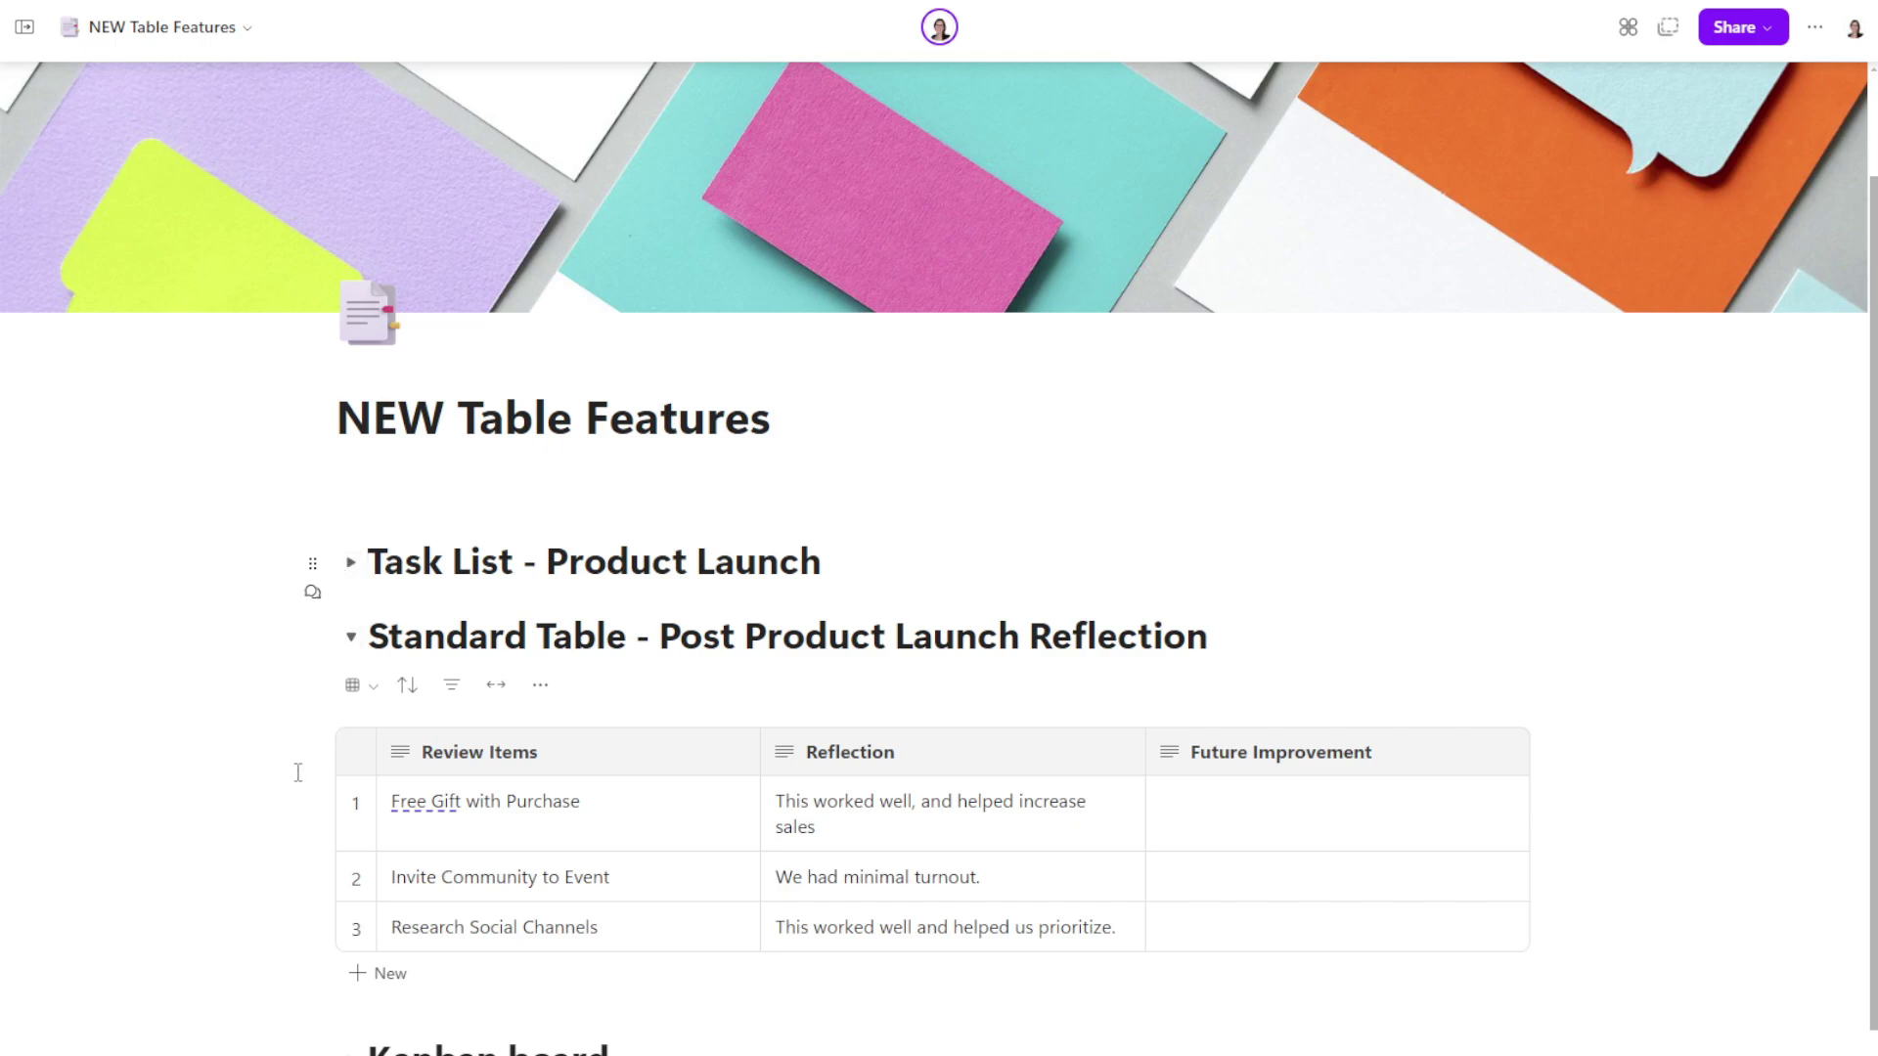
click(357, 685)
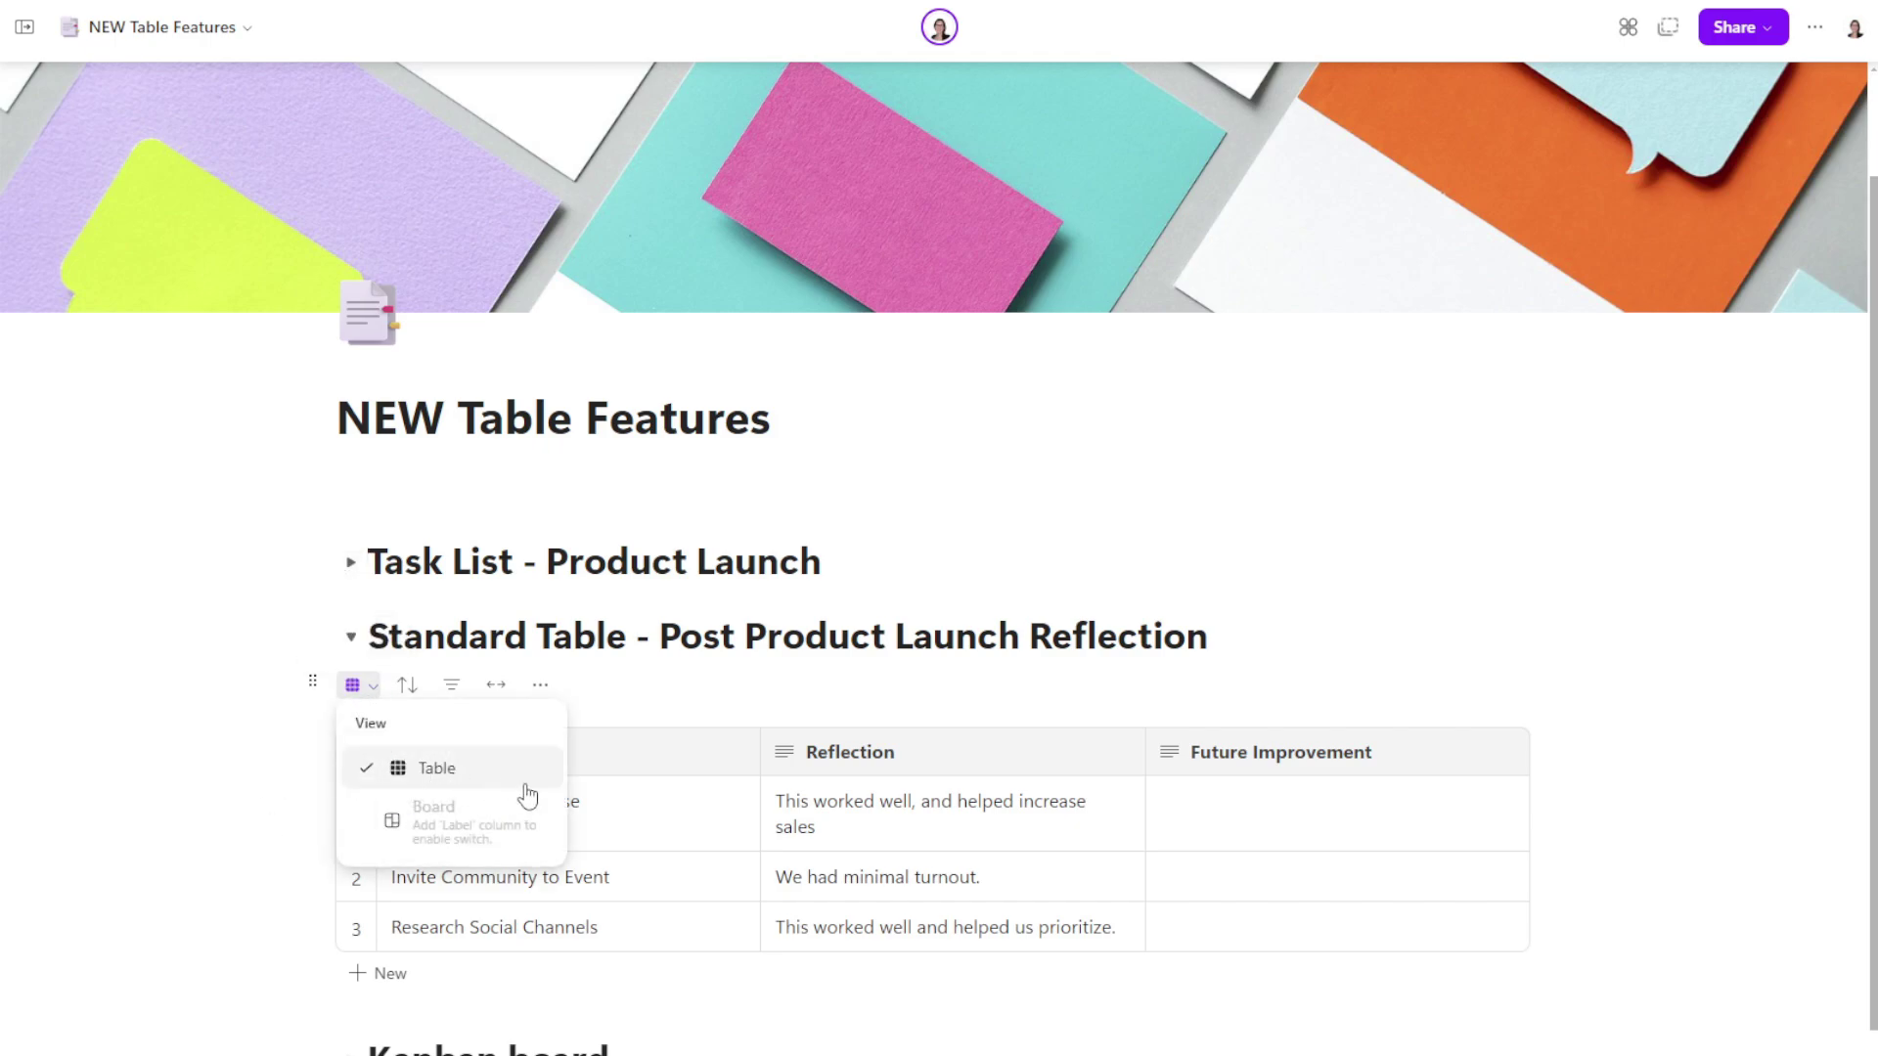
click(511, 832)
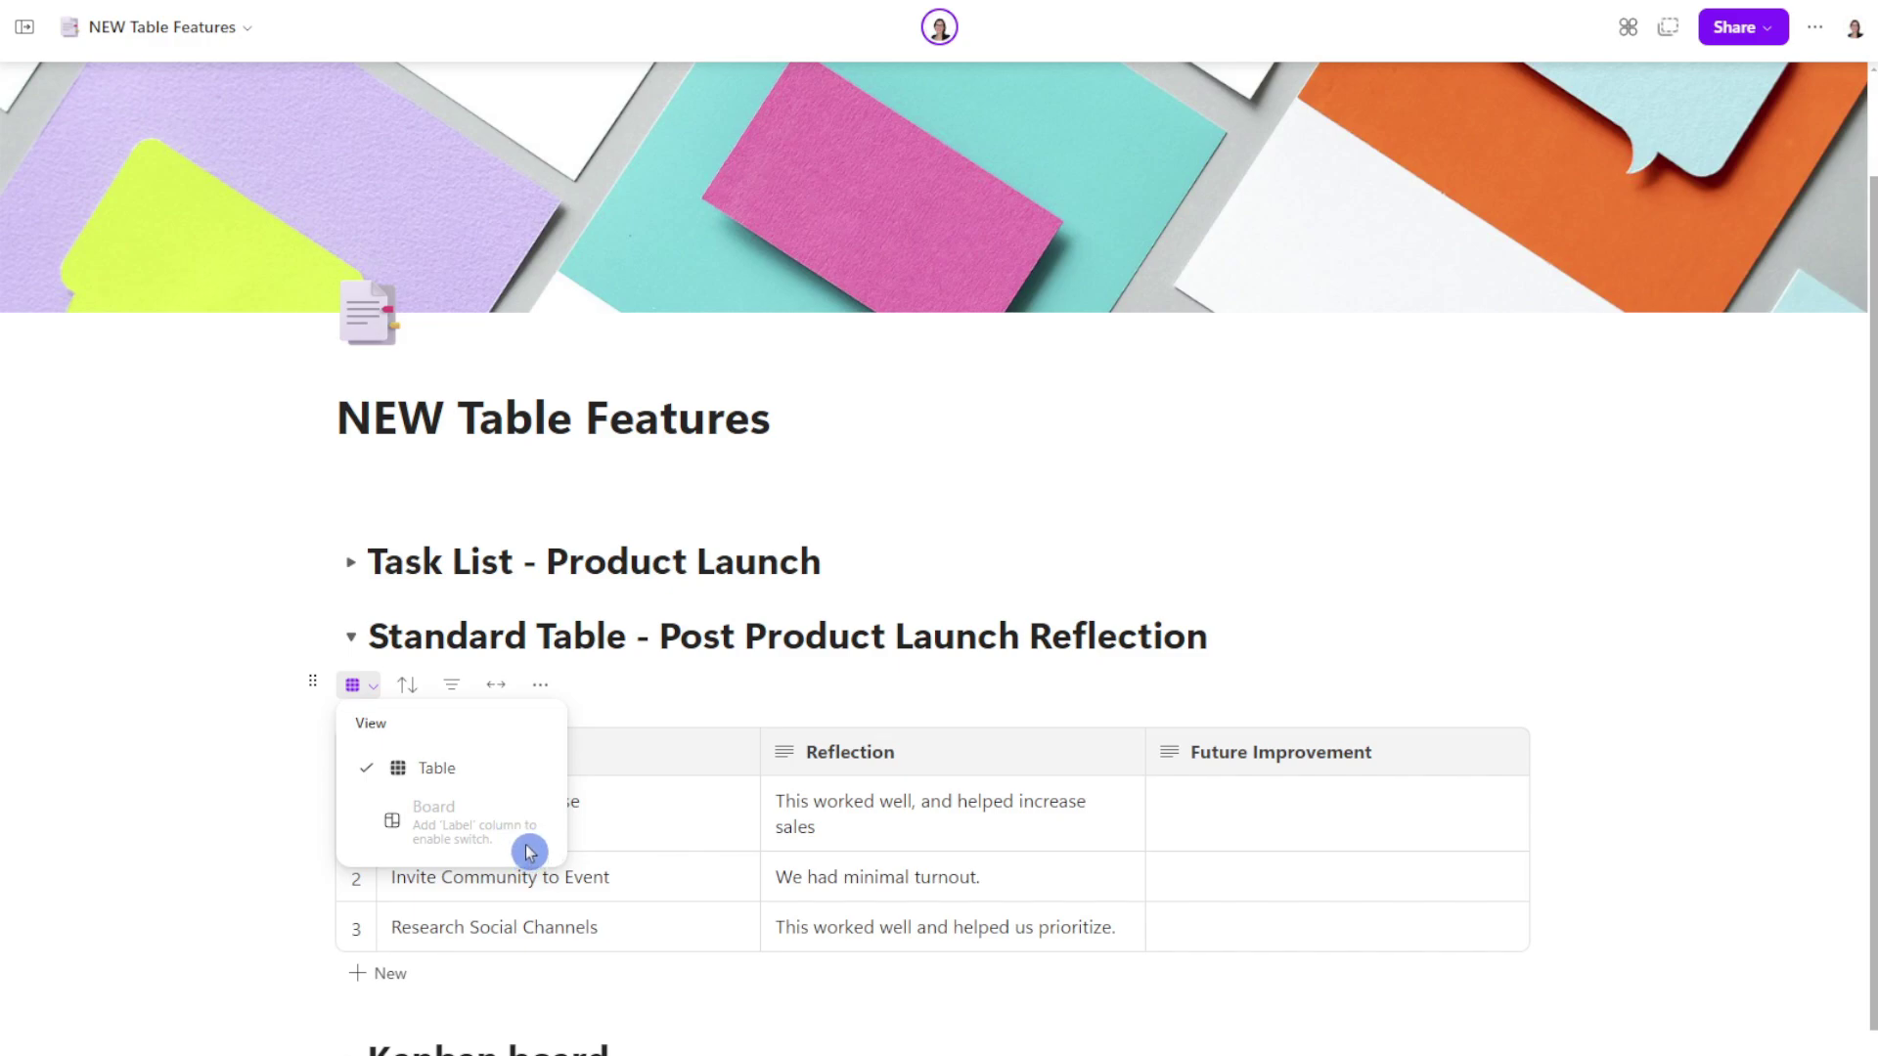
- Insert a column right of Future Improvement and make it a Department label column
right_click(1412, 760)
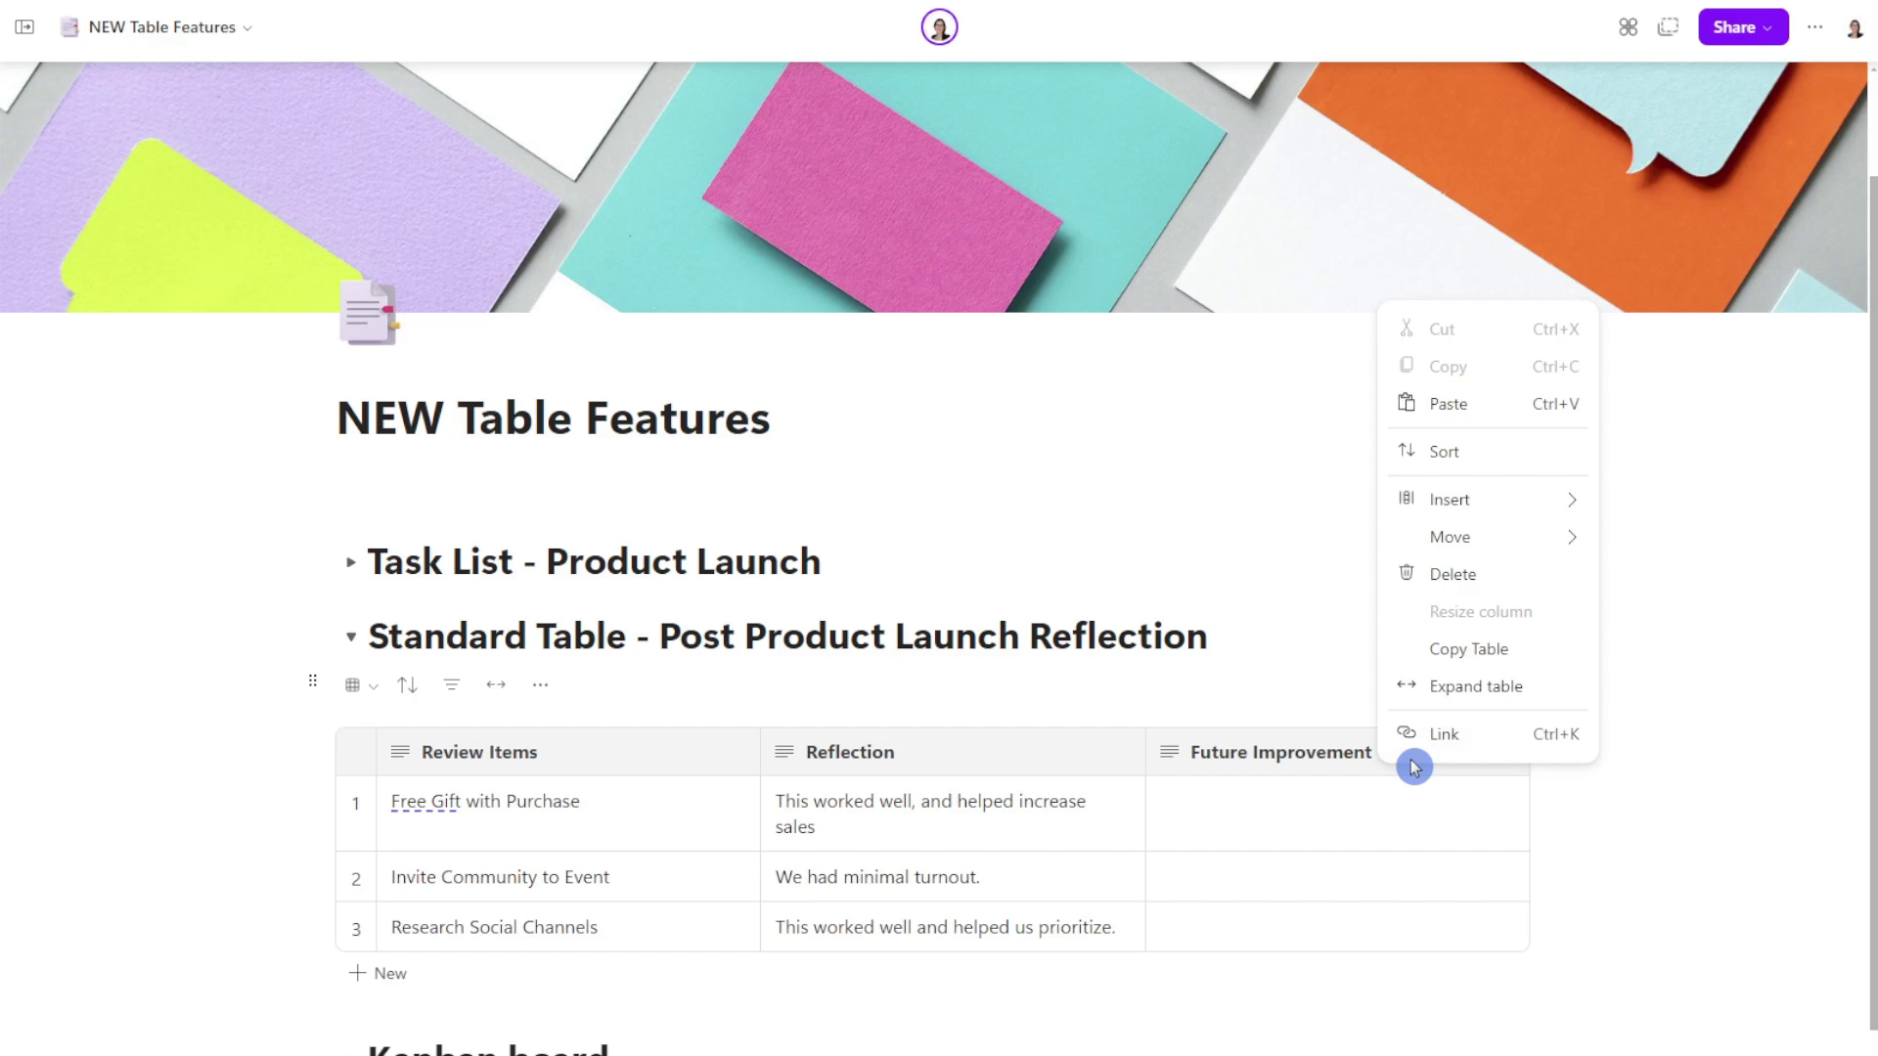
mouse_move(1519, 510)
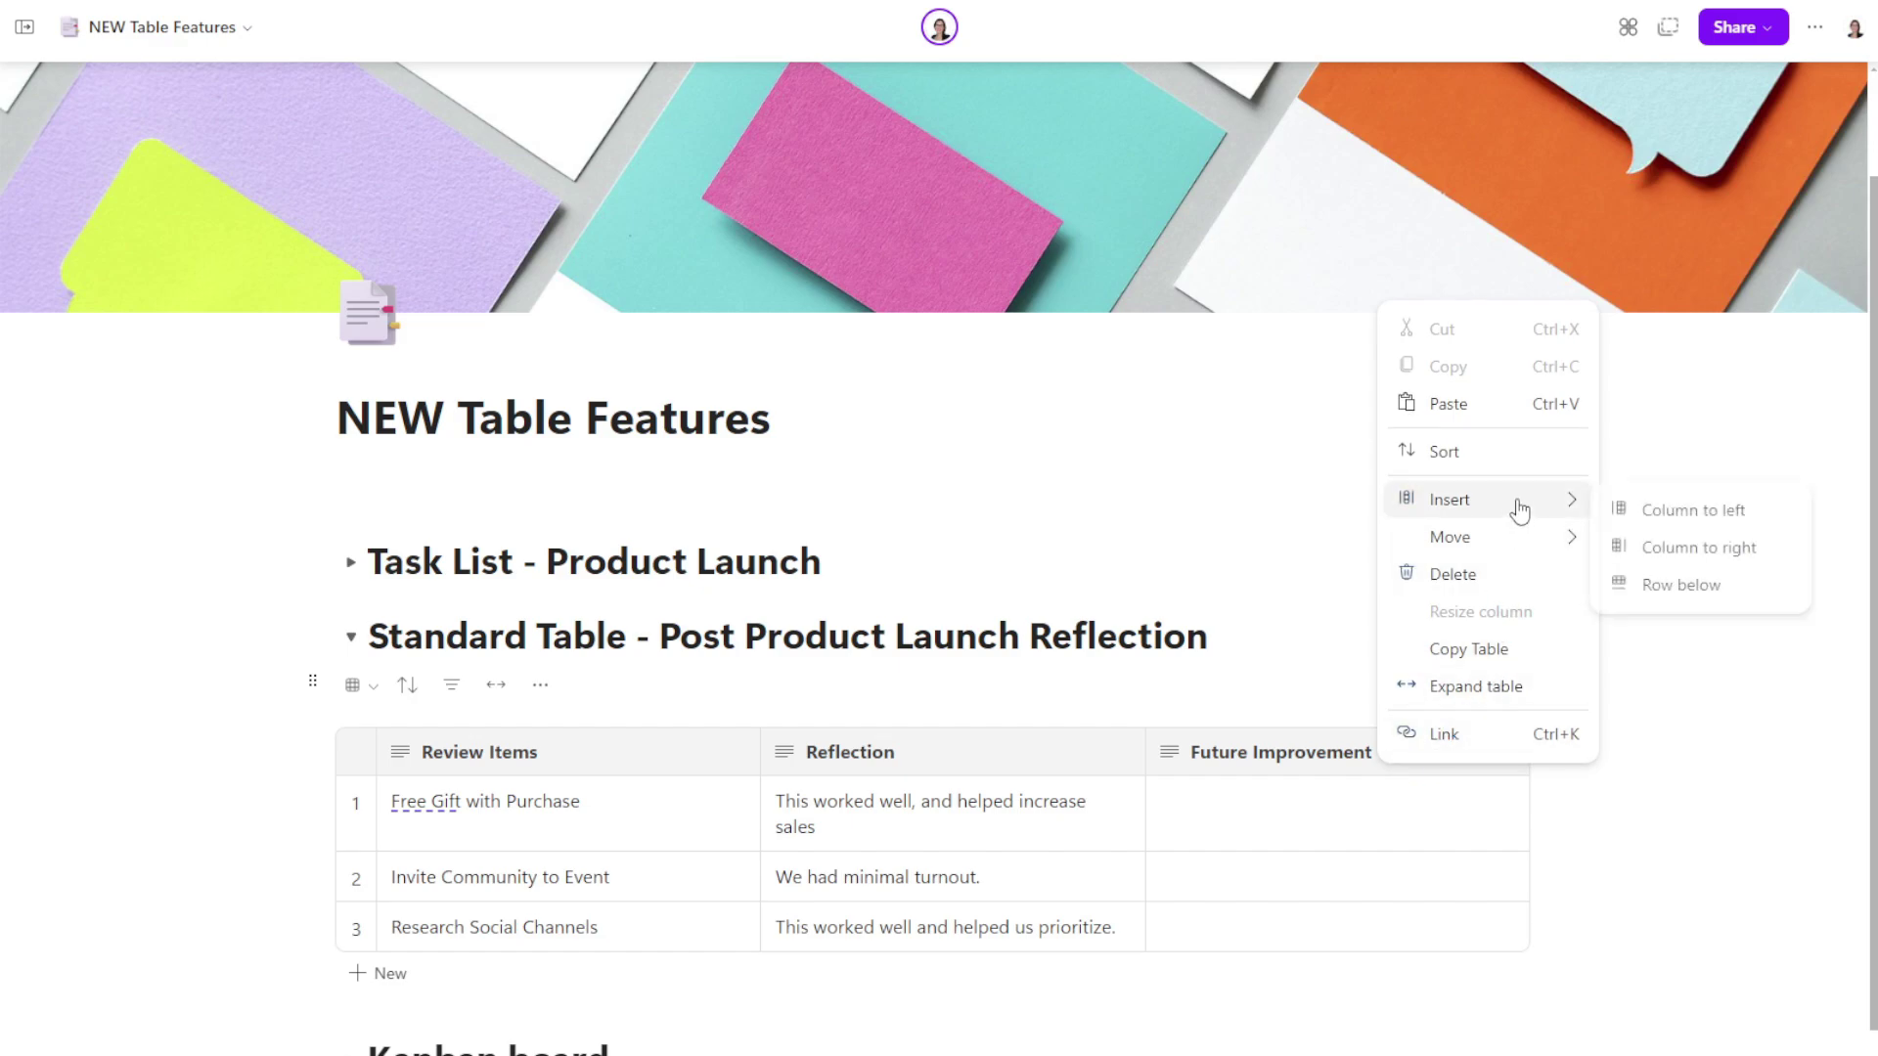
click(1662, 544)
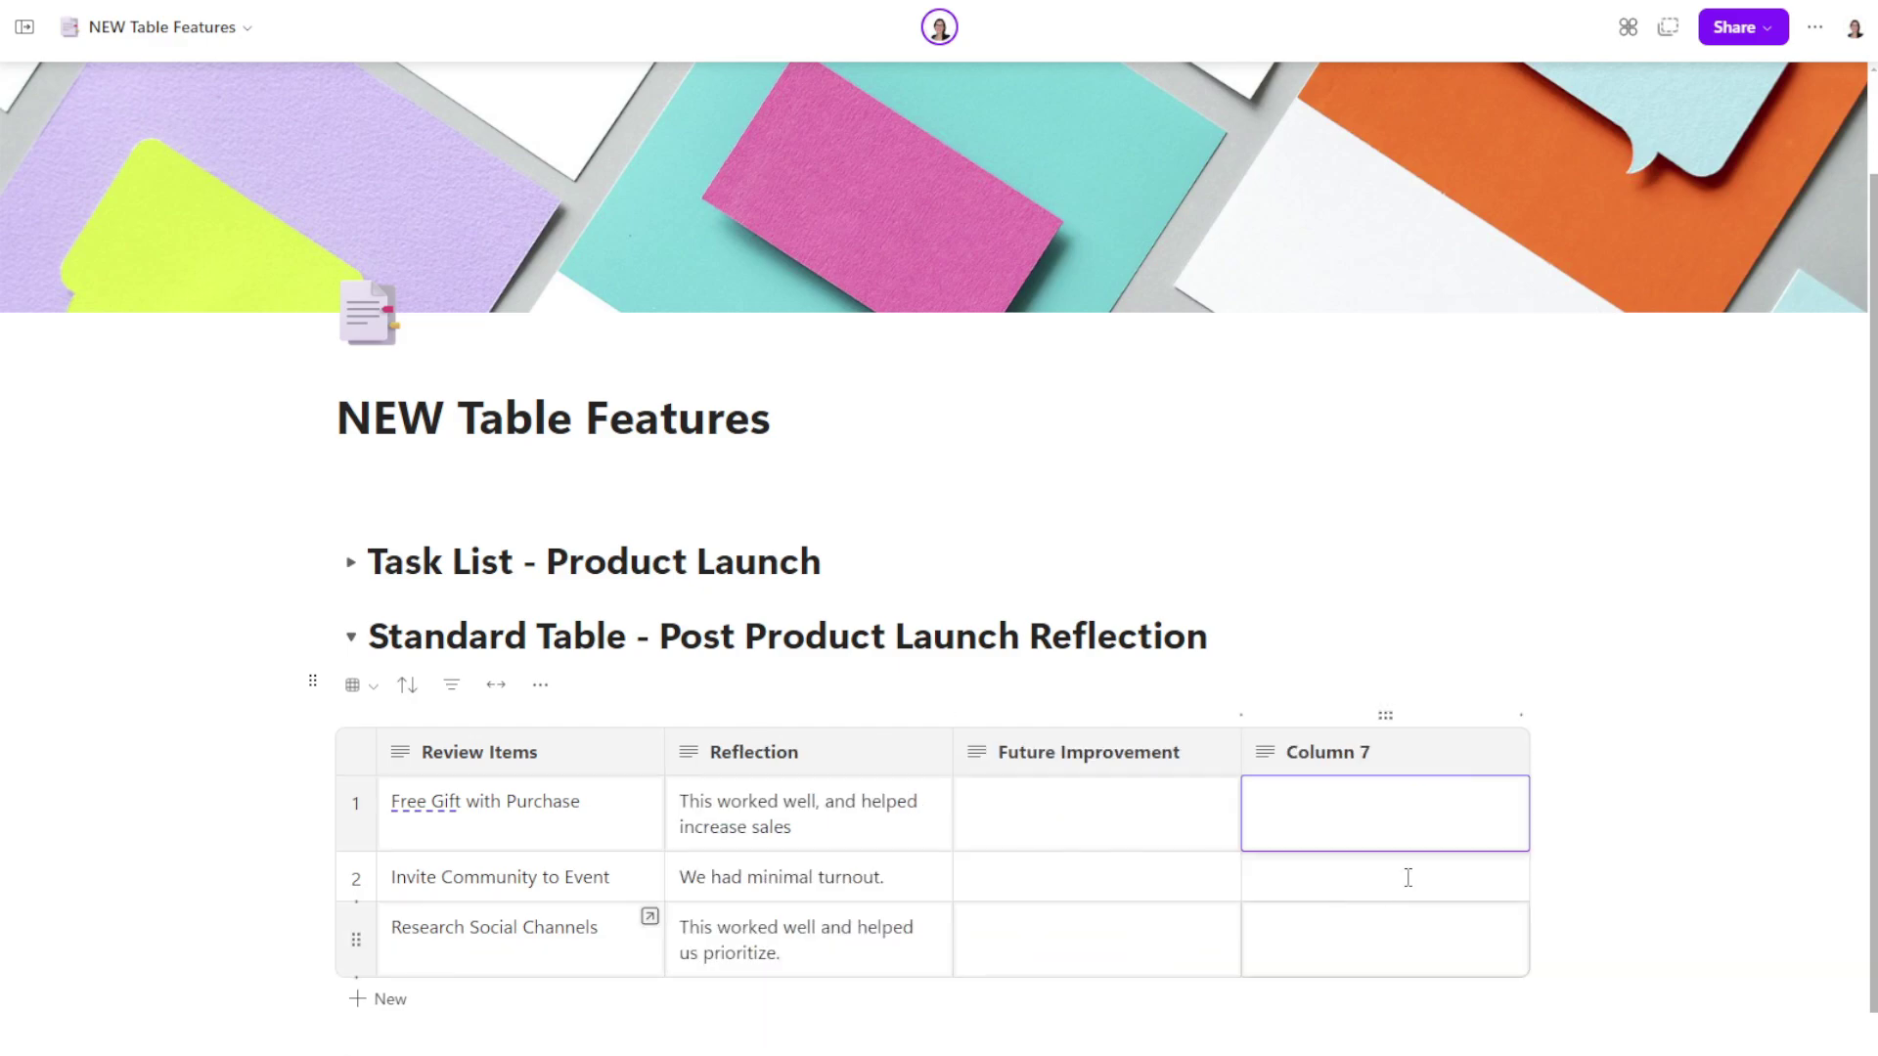
click(1507, 755)
mouse_move(1537, 845)
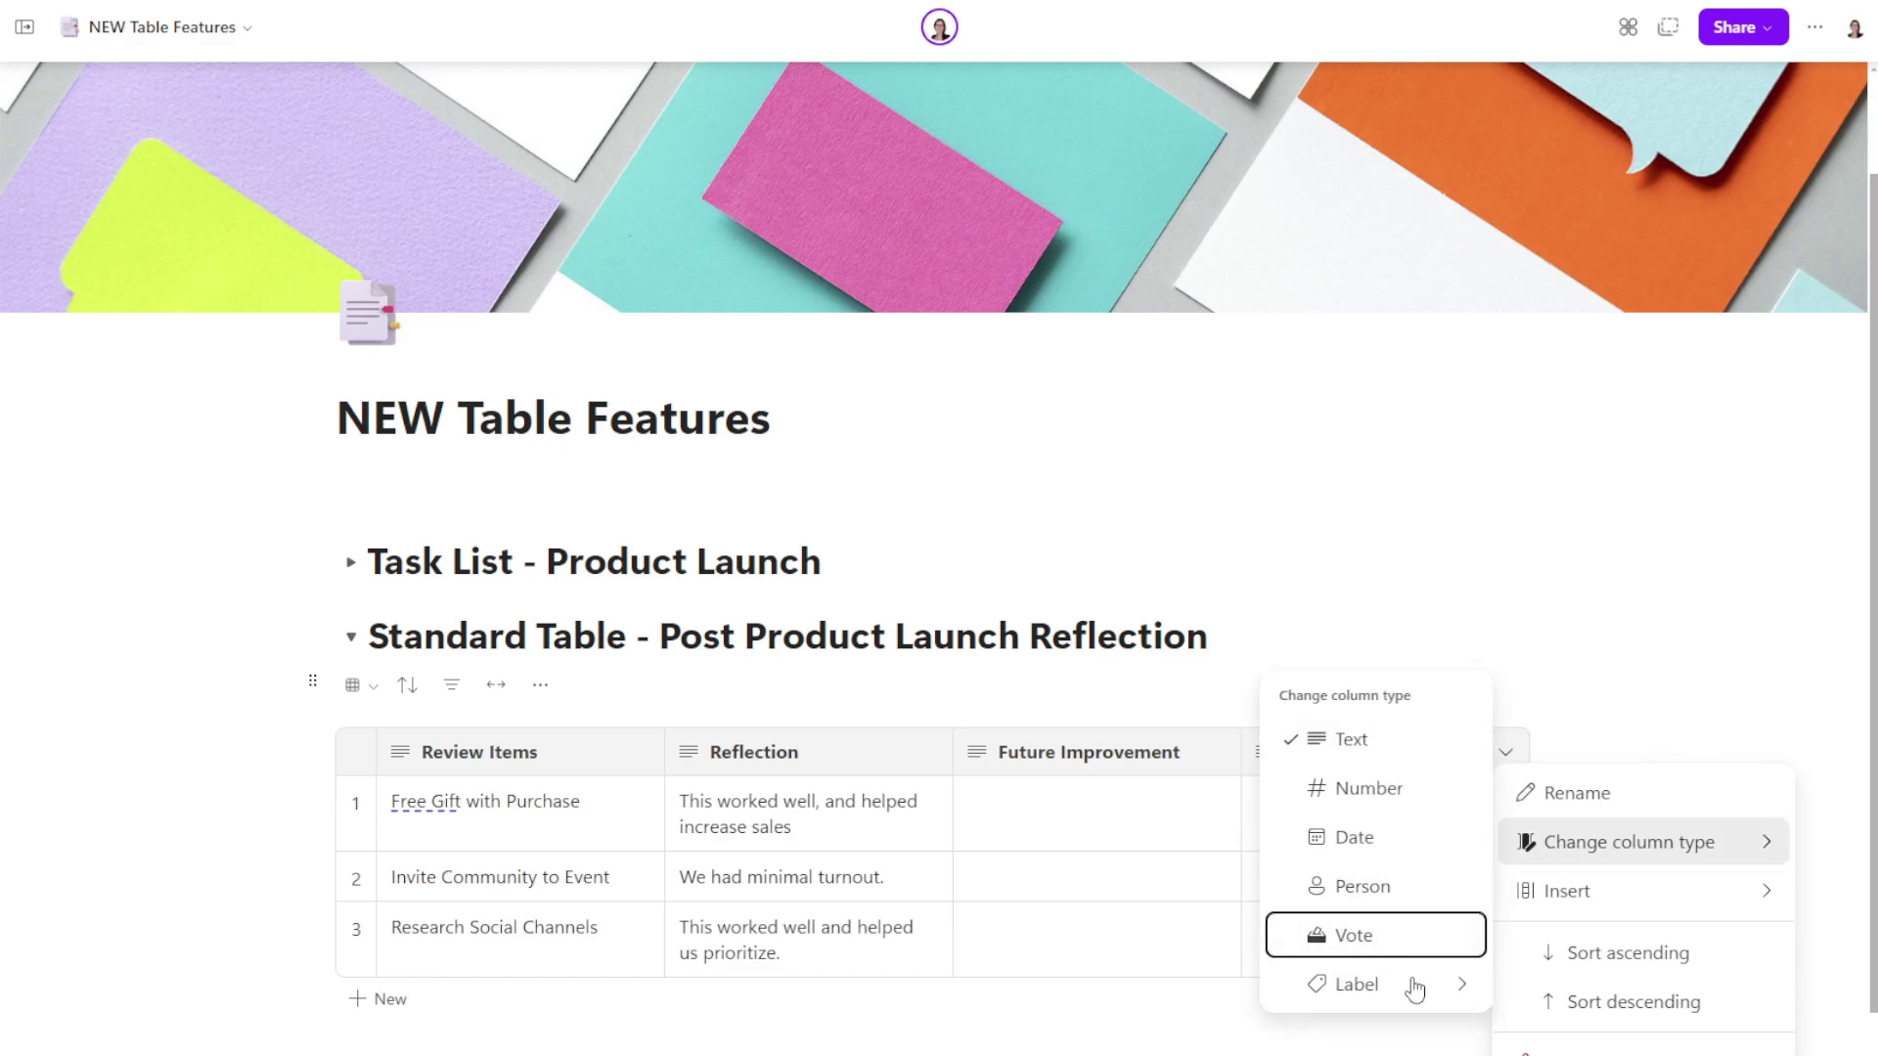
mouse_move(1414, 989)
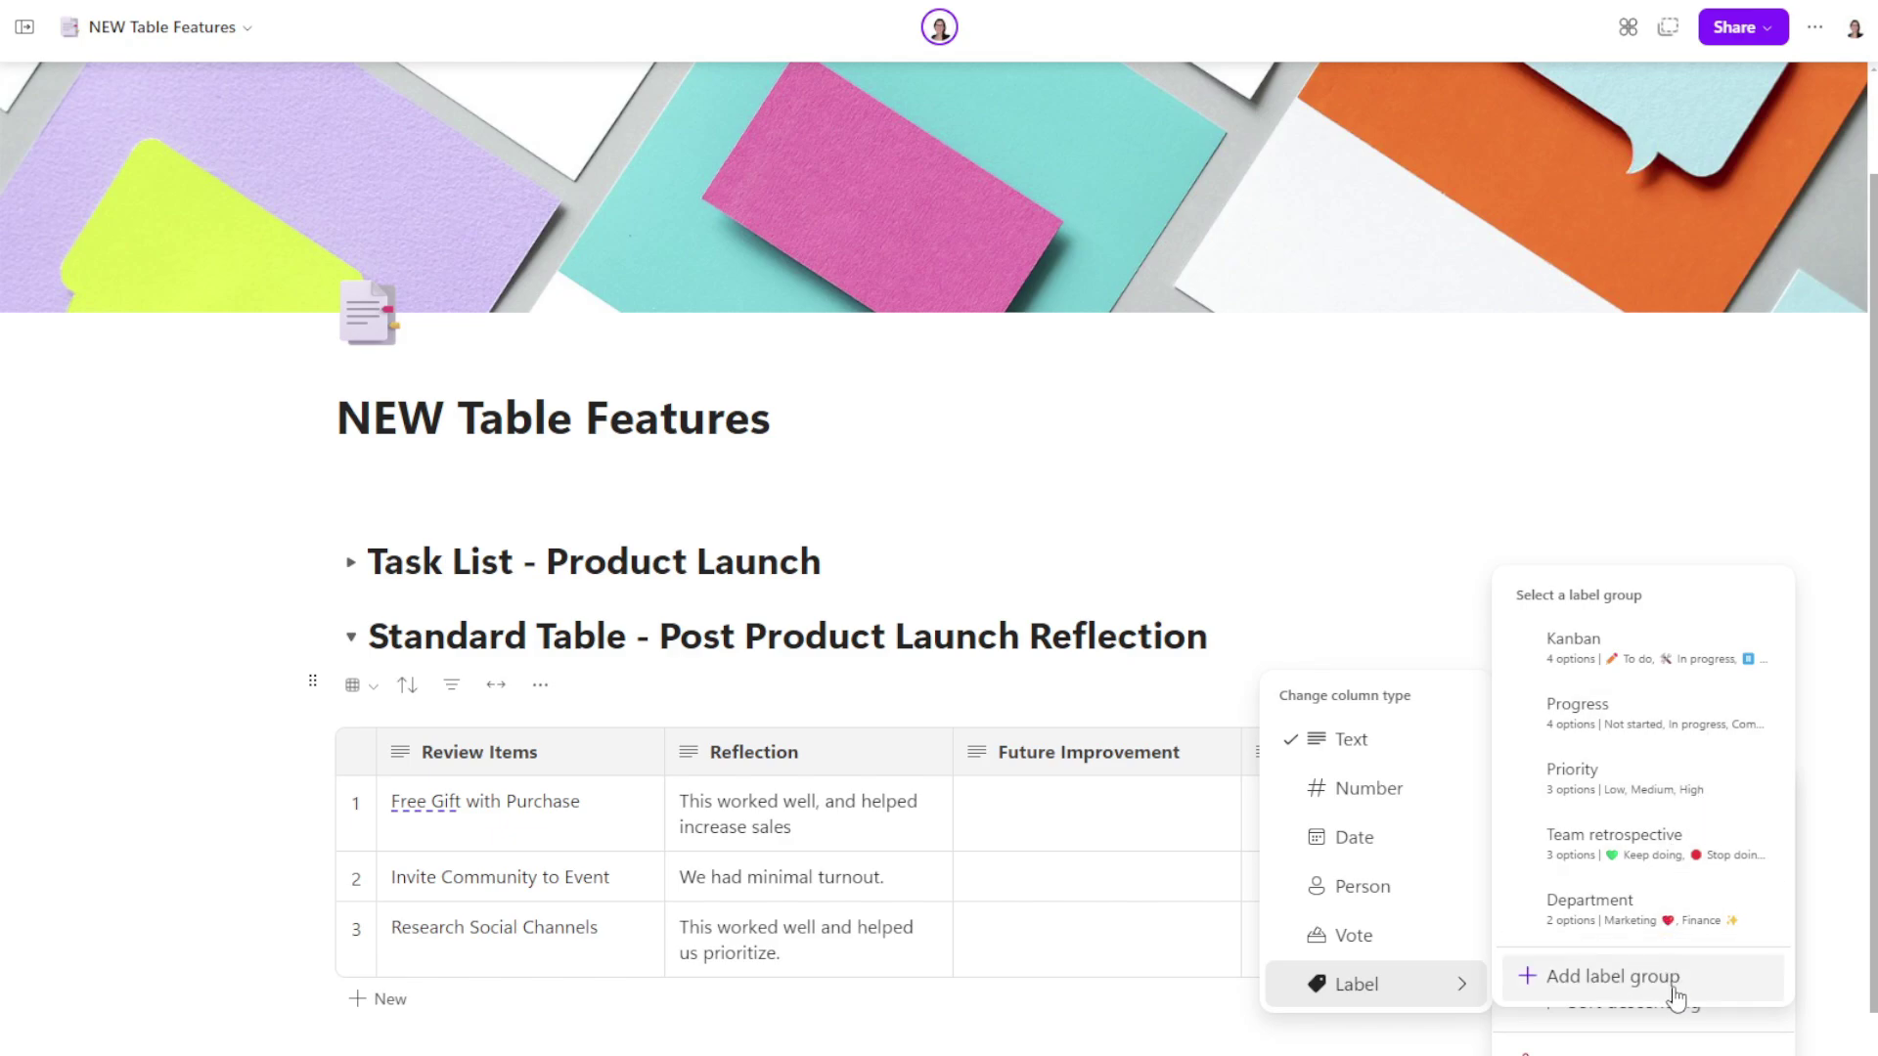
click(1765, 923)
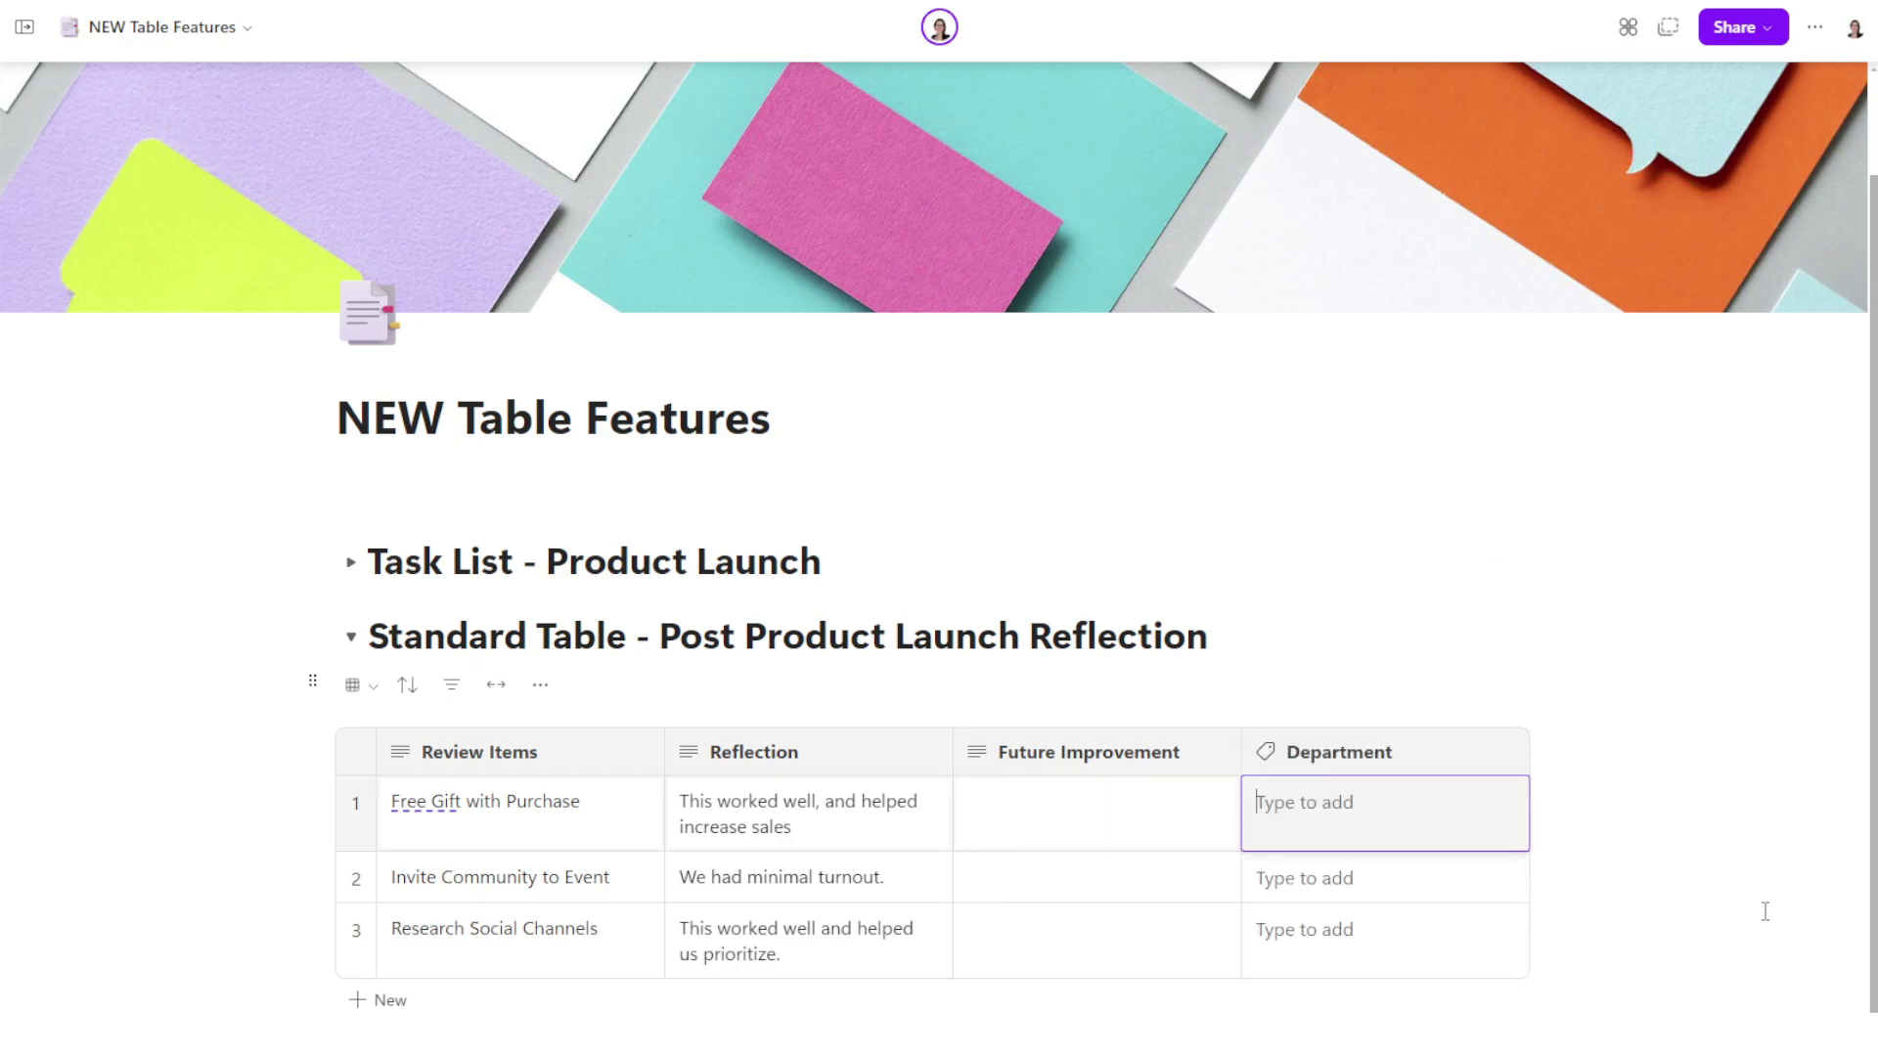
- Tag the rows by department: Invite Community to Event as Finance, Research Social Channels as Marketing
click(1349, 816)
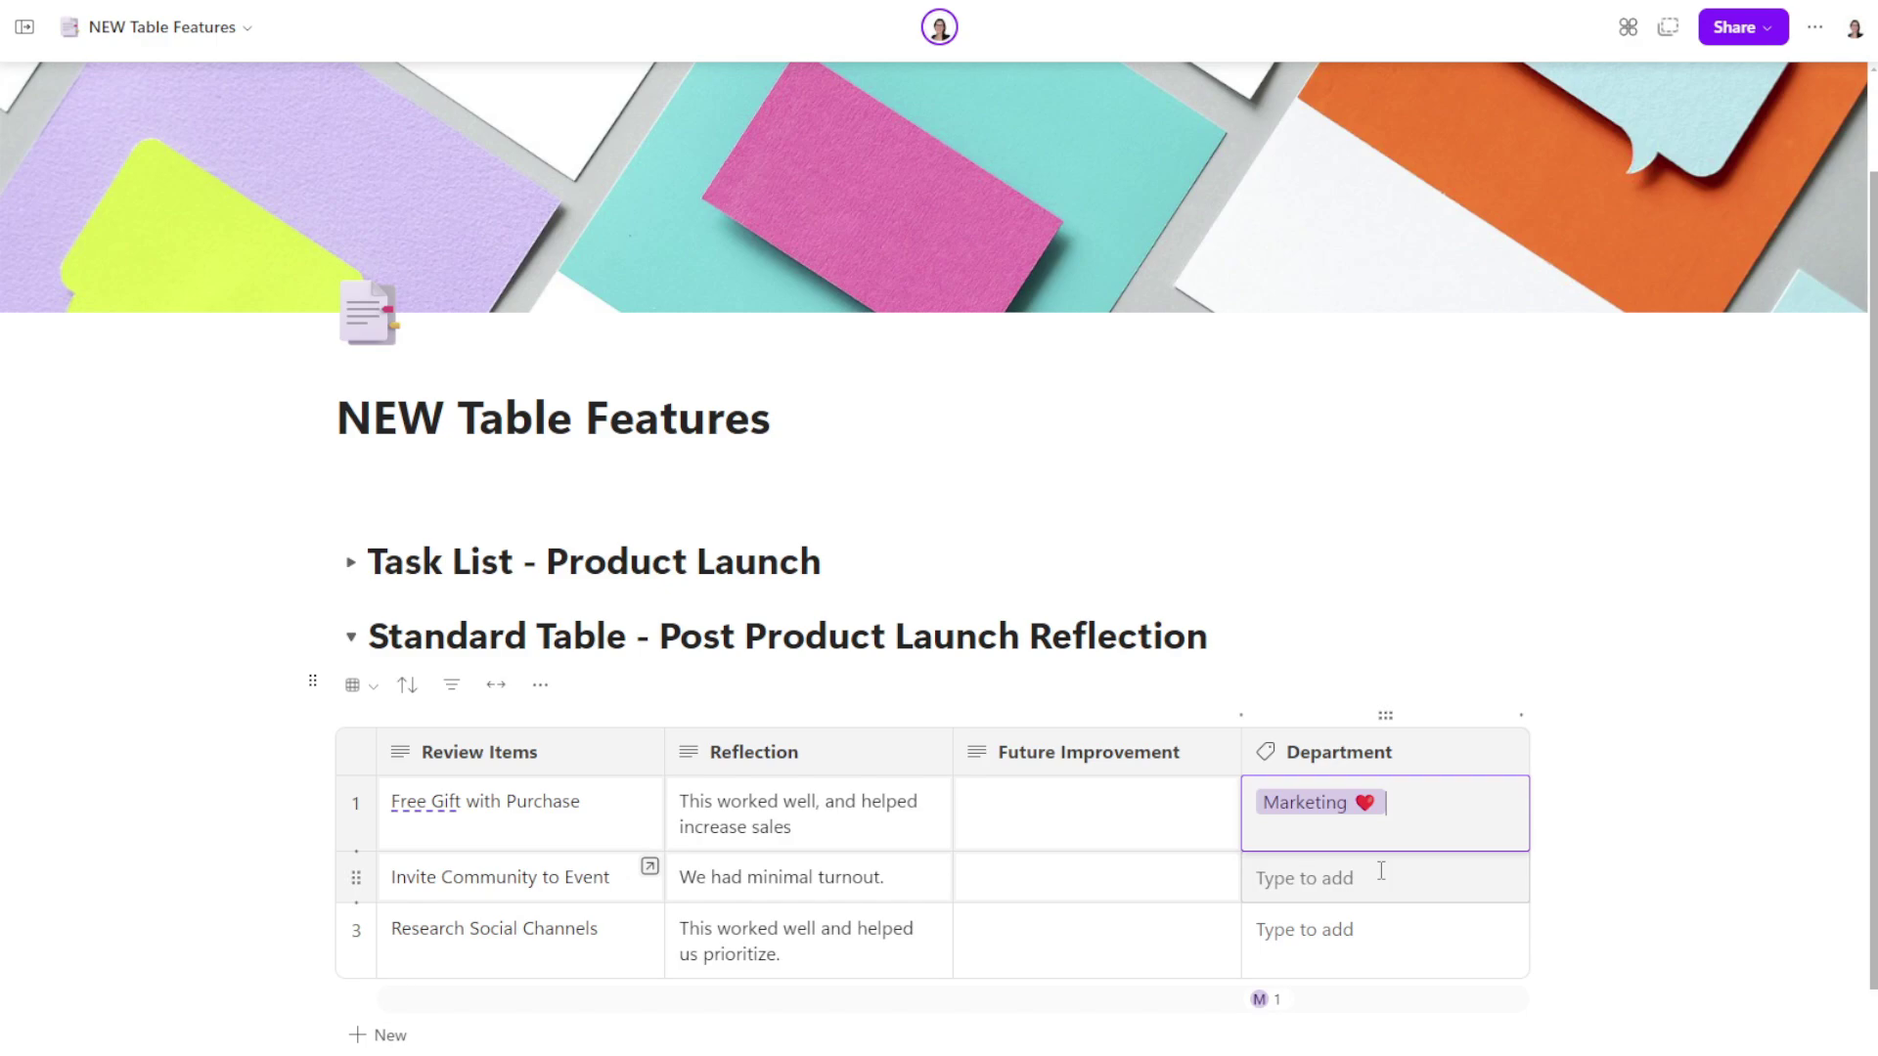
click(1381, 870)
click(1382, 963)
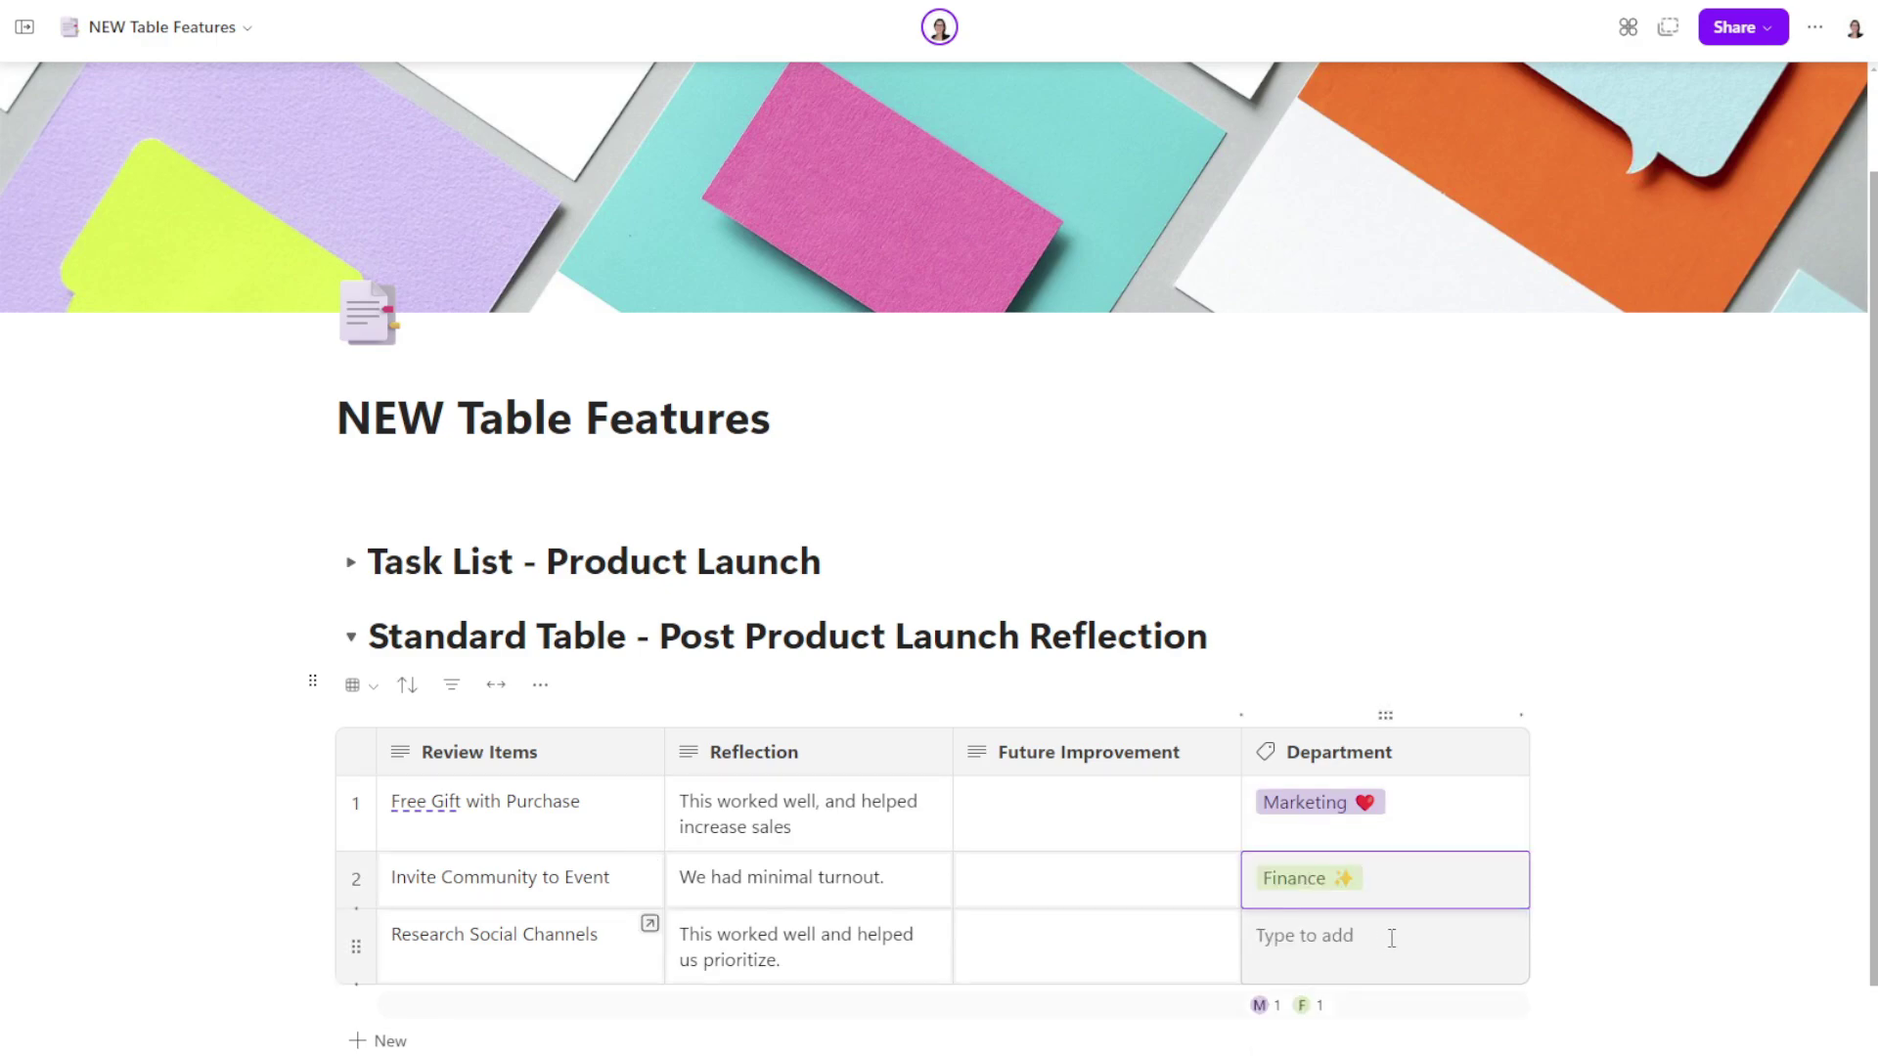
click(1392, 938)
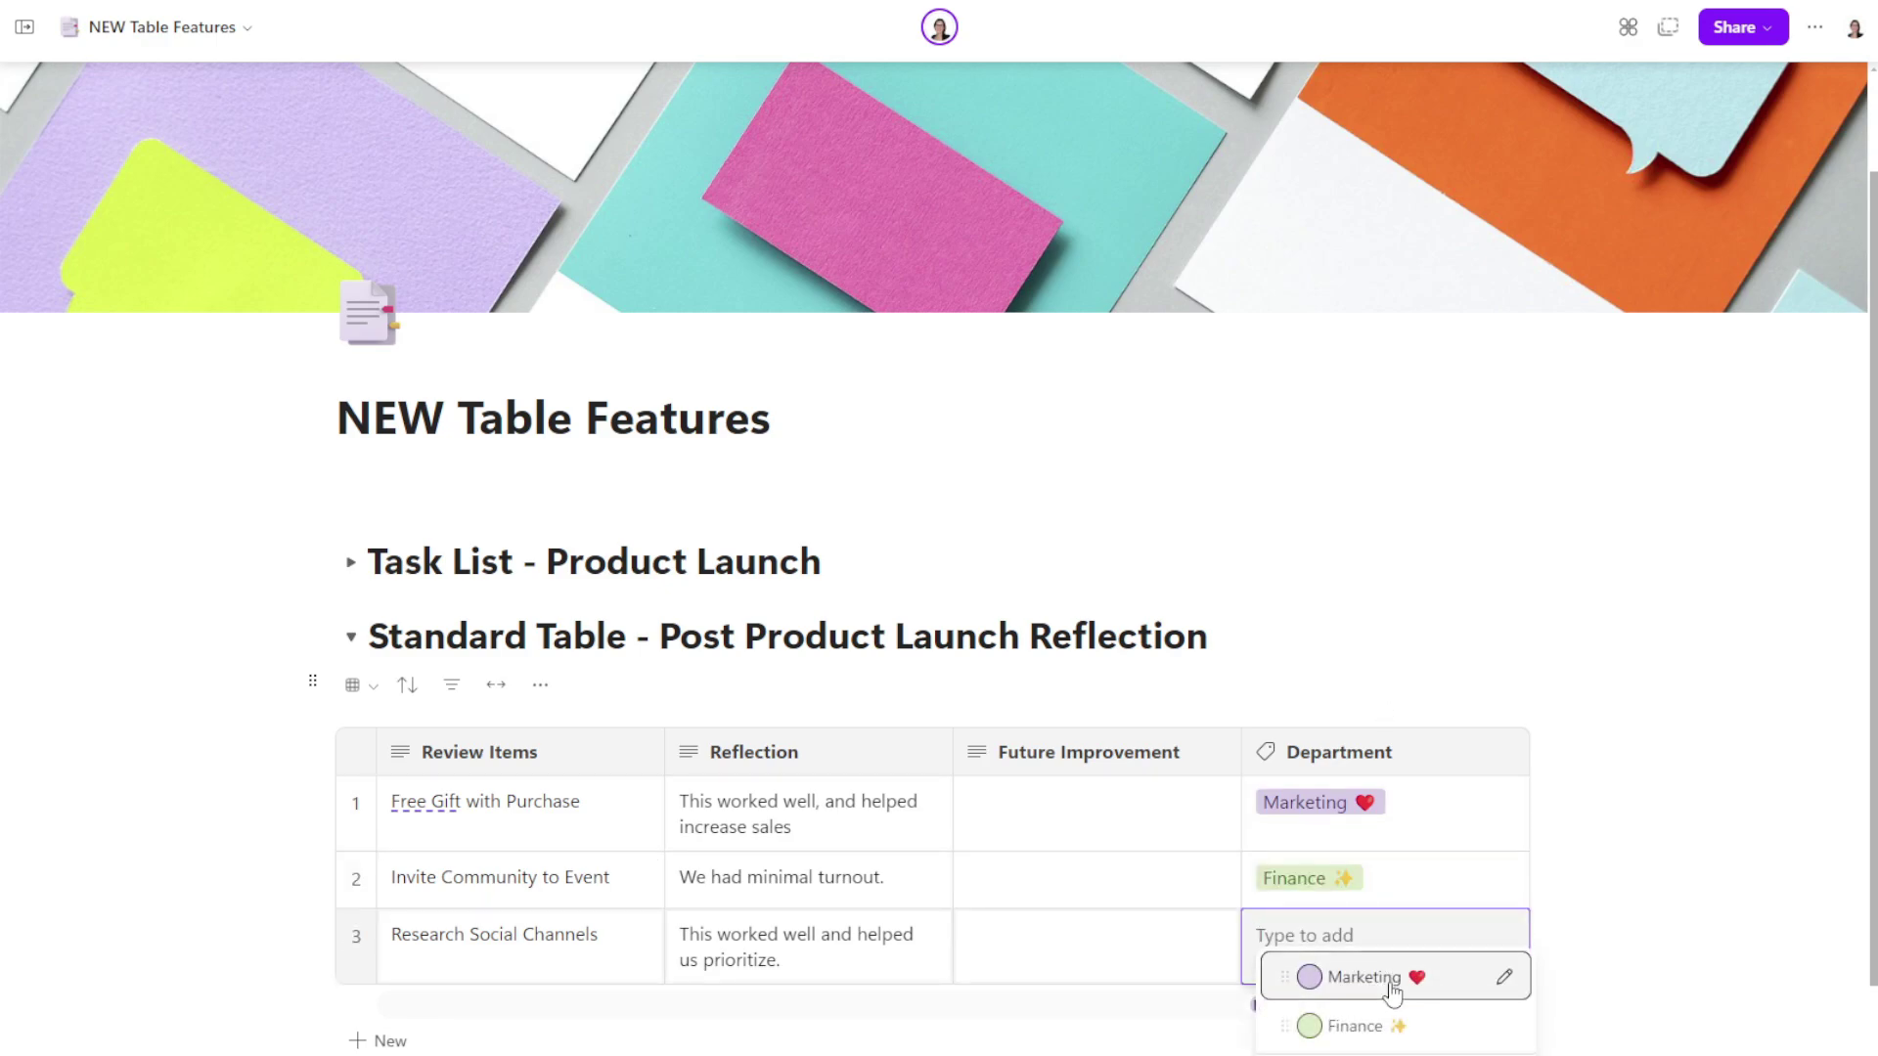
click(1392, 978)
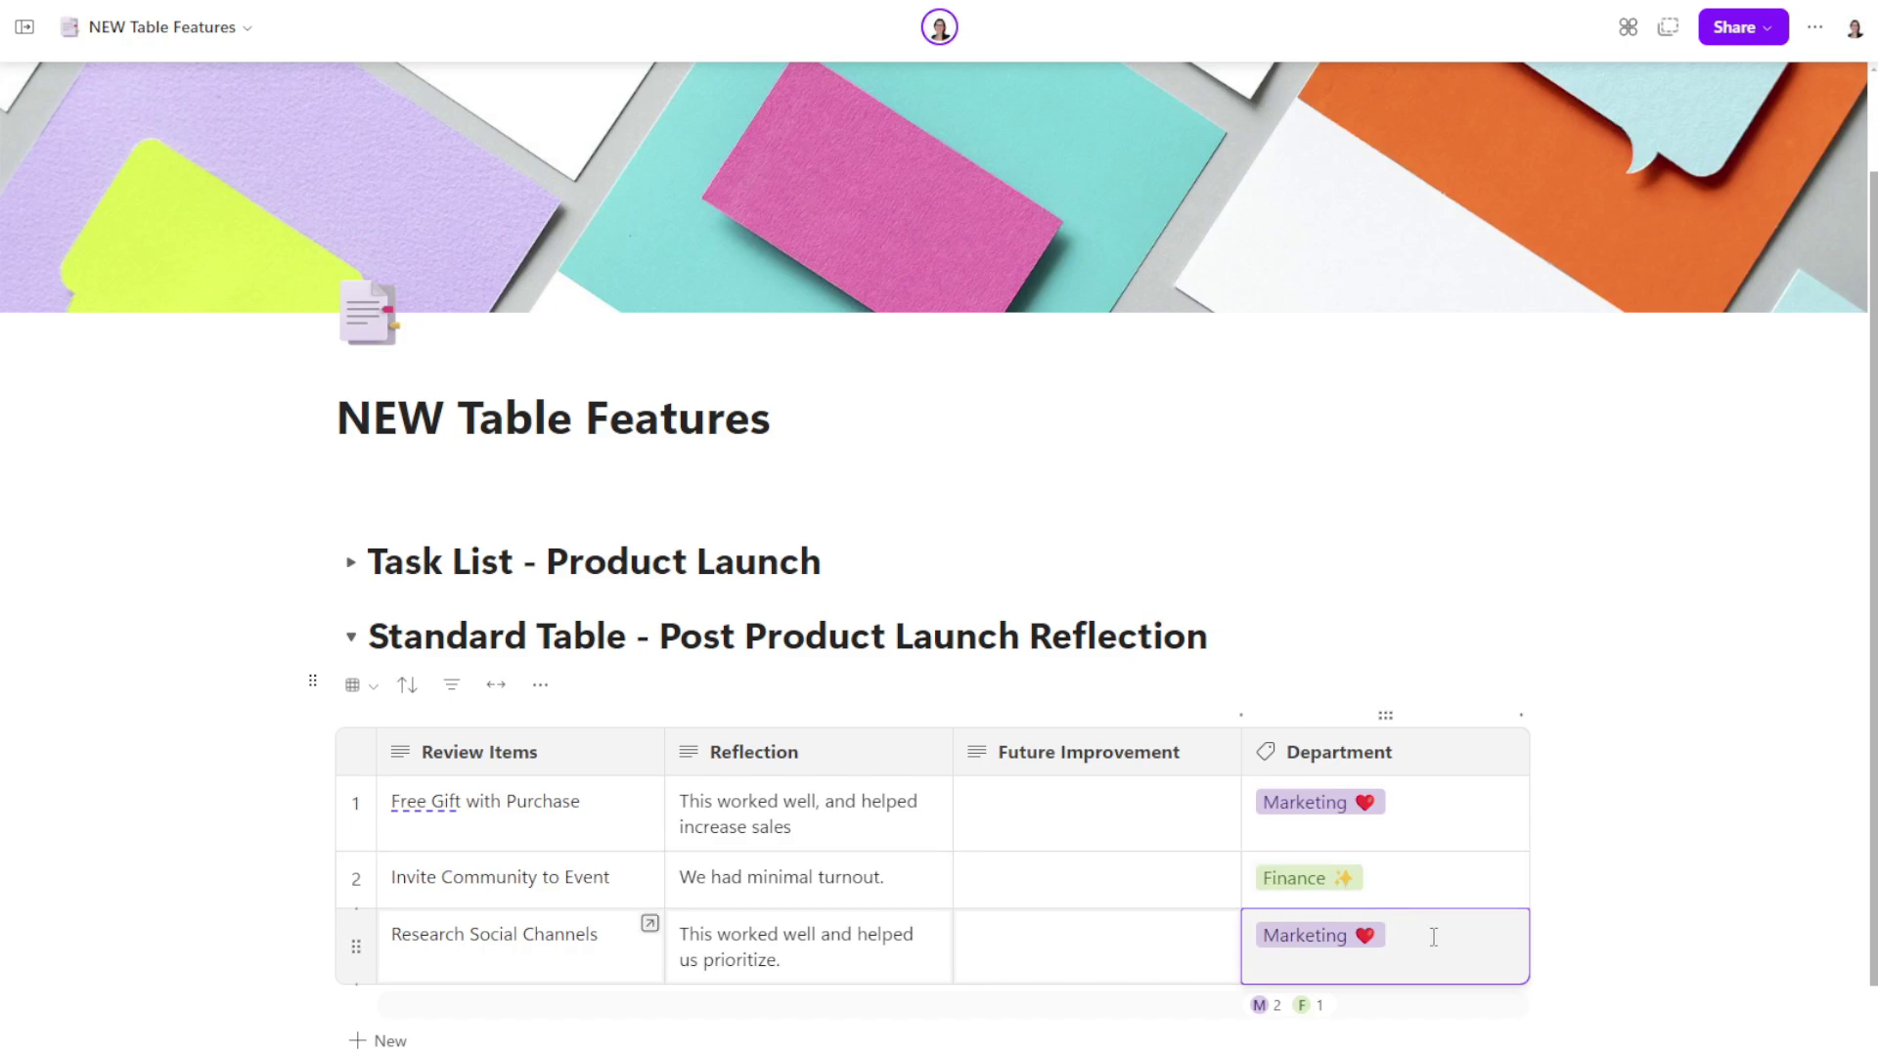
click(1574, 1043)
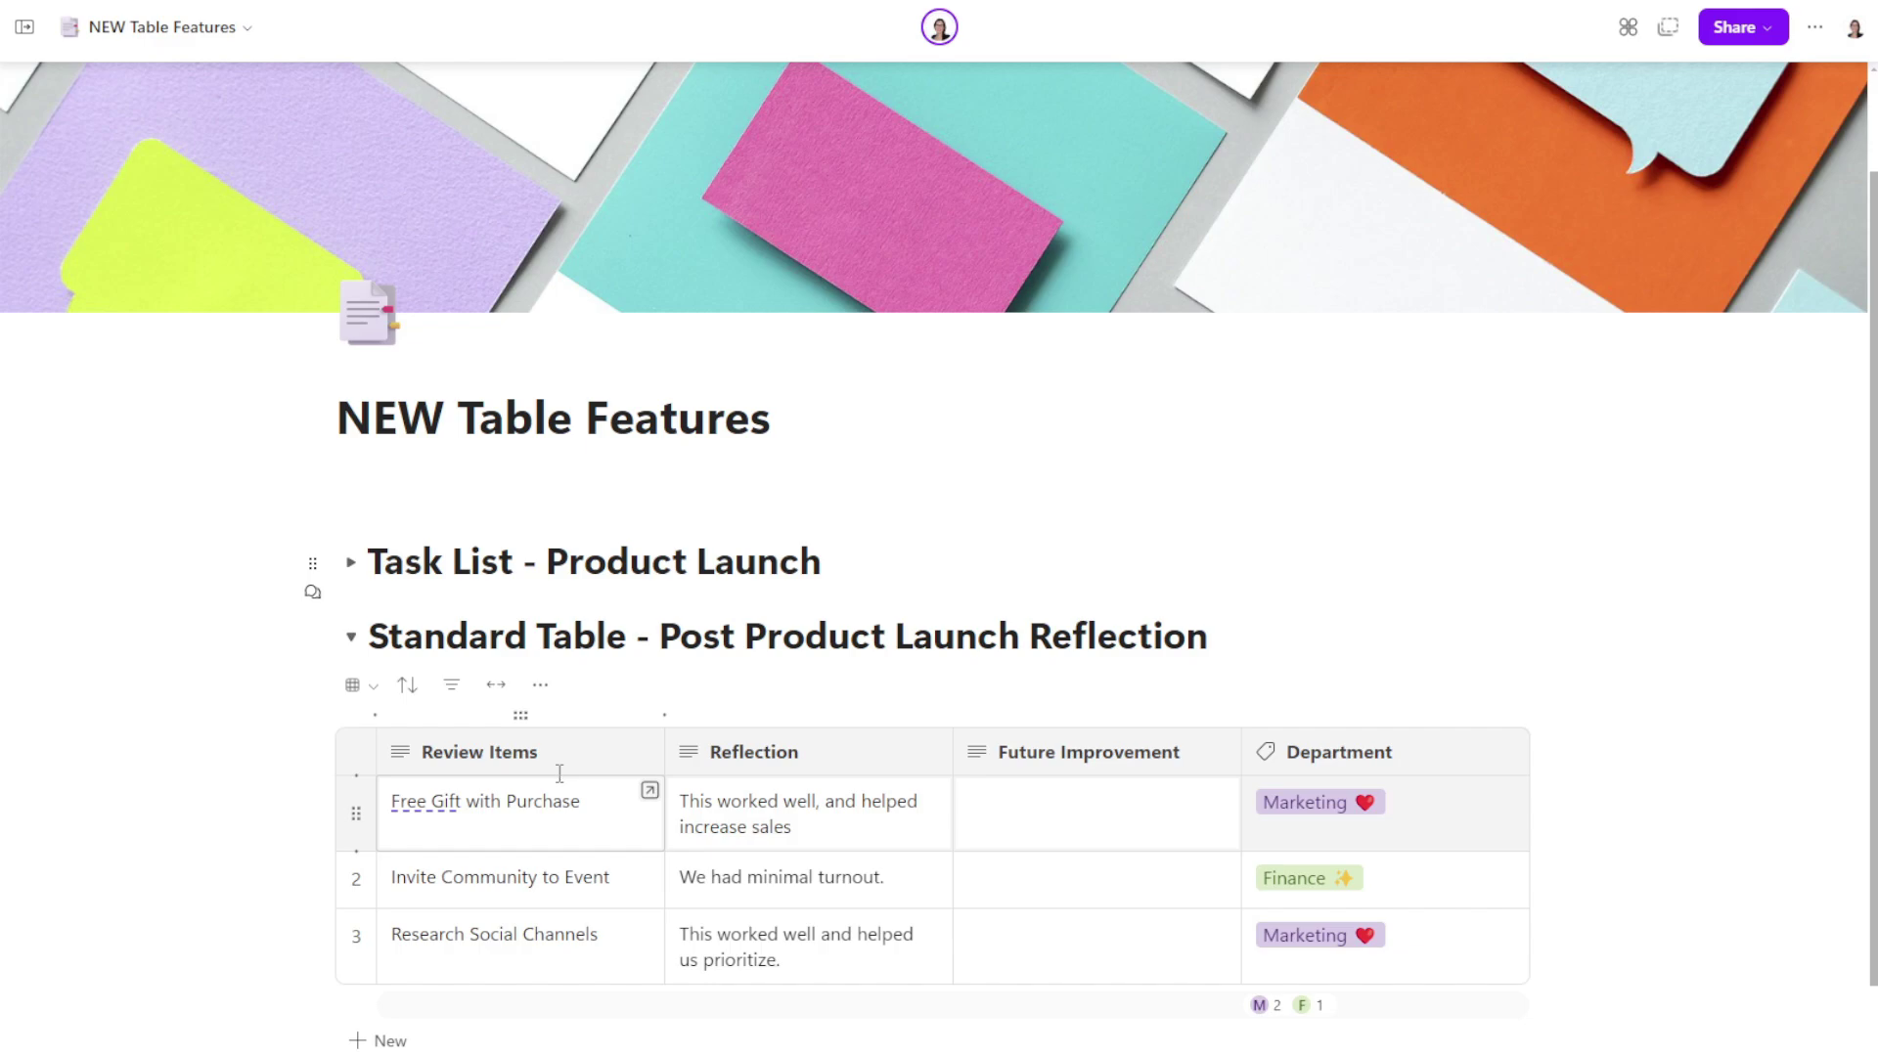
- Widen the reflection table to full page width and display it as a board
click(495, 686)
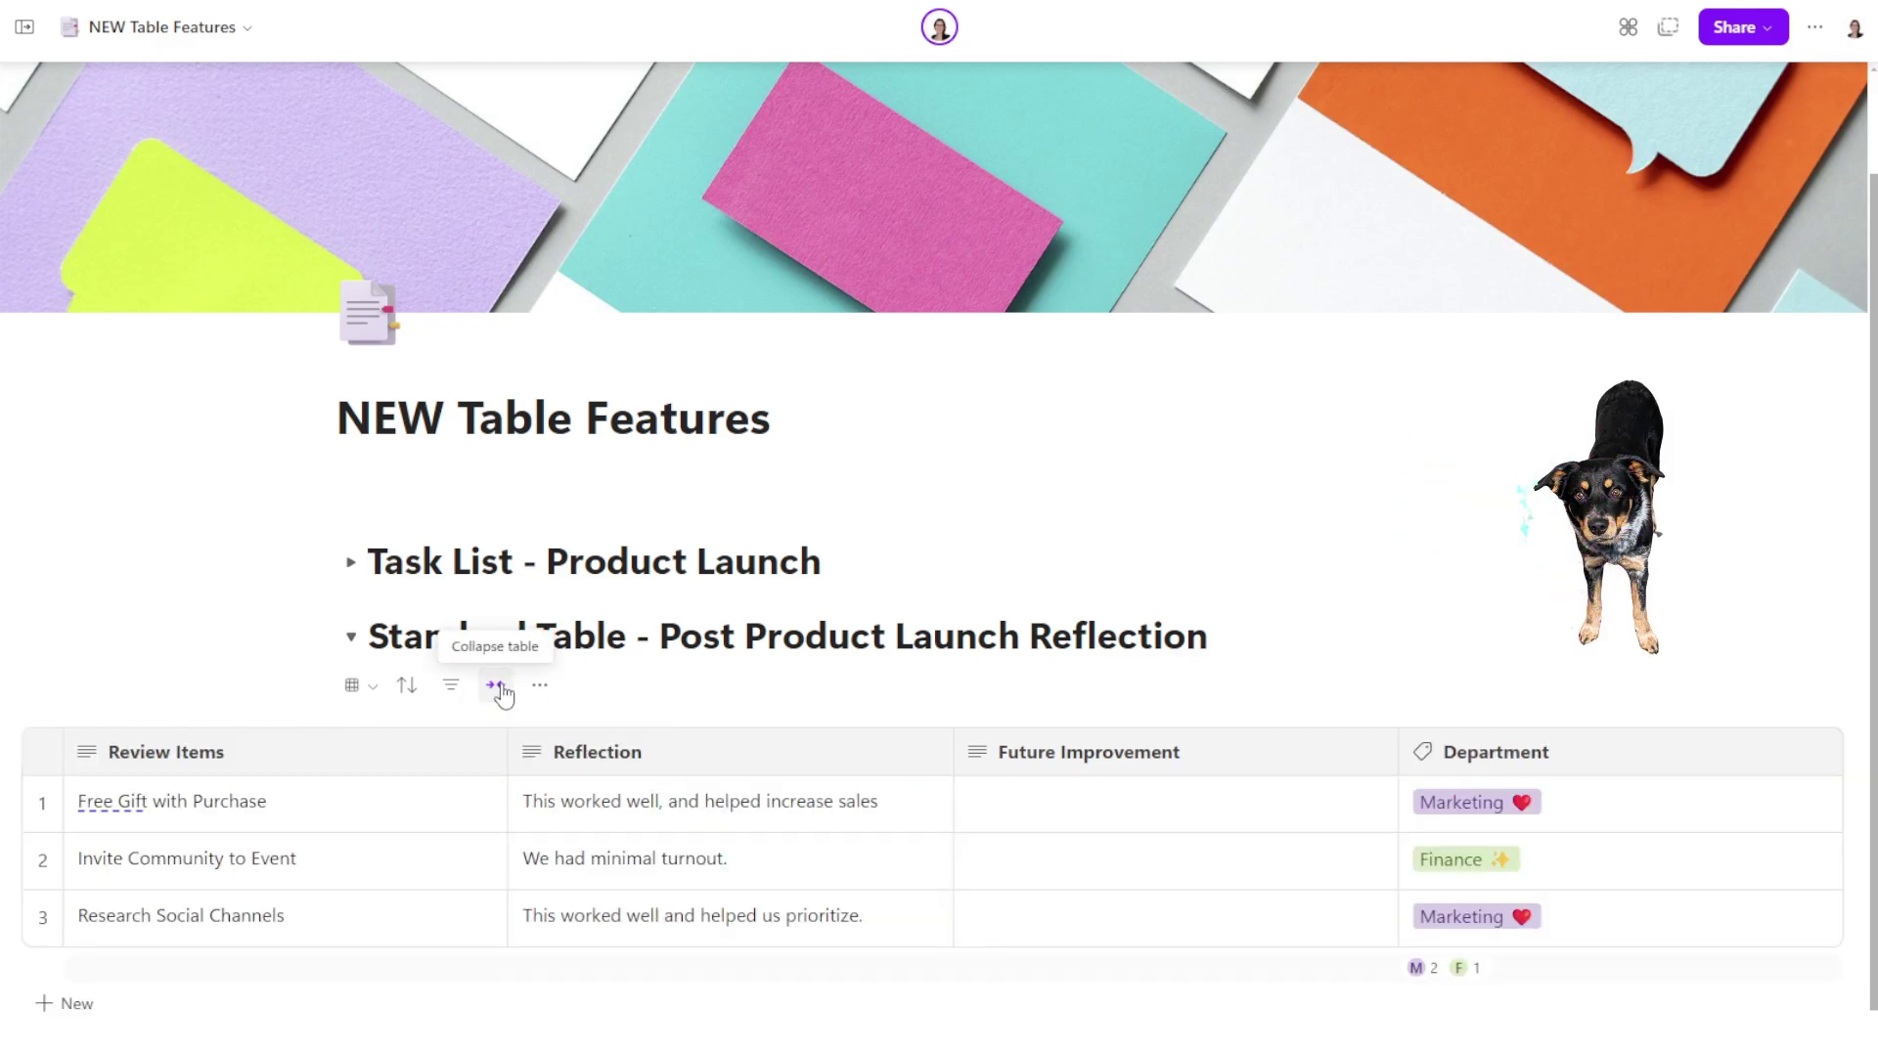
click(354, 686)
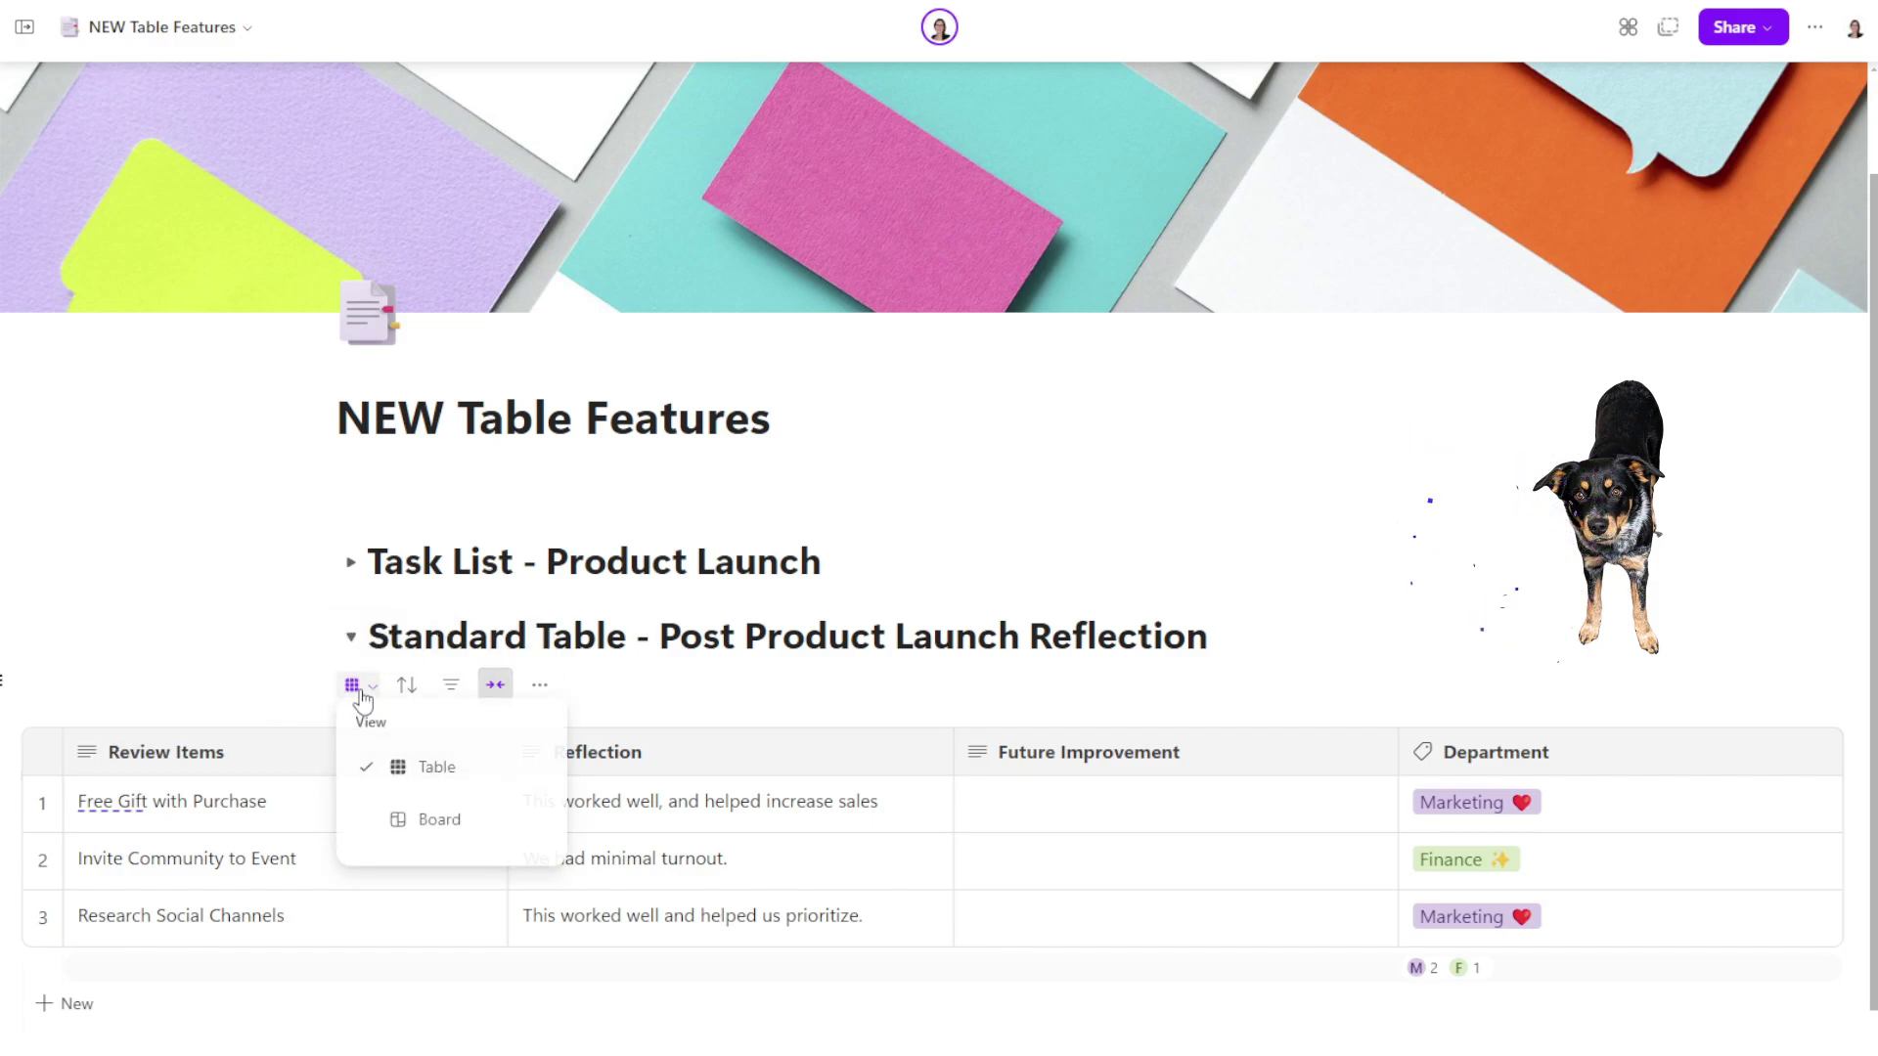
click(498, 827)
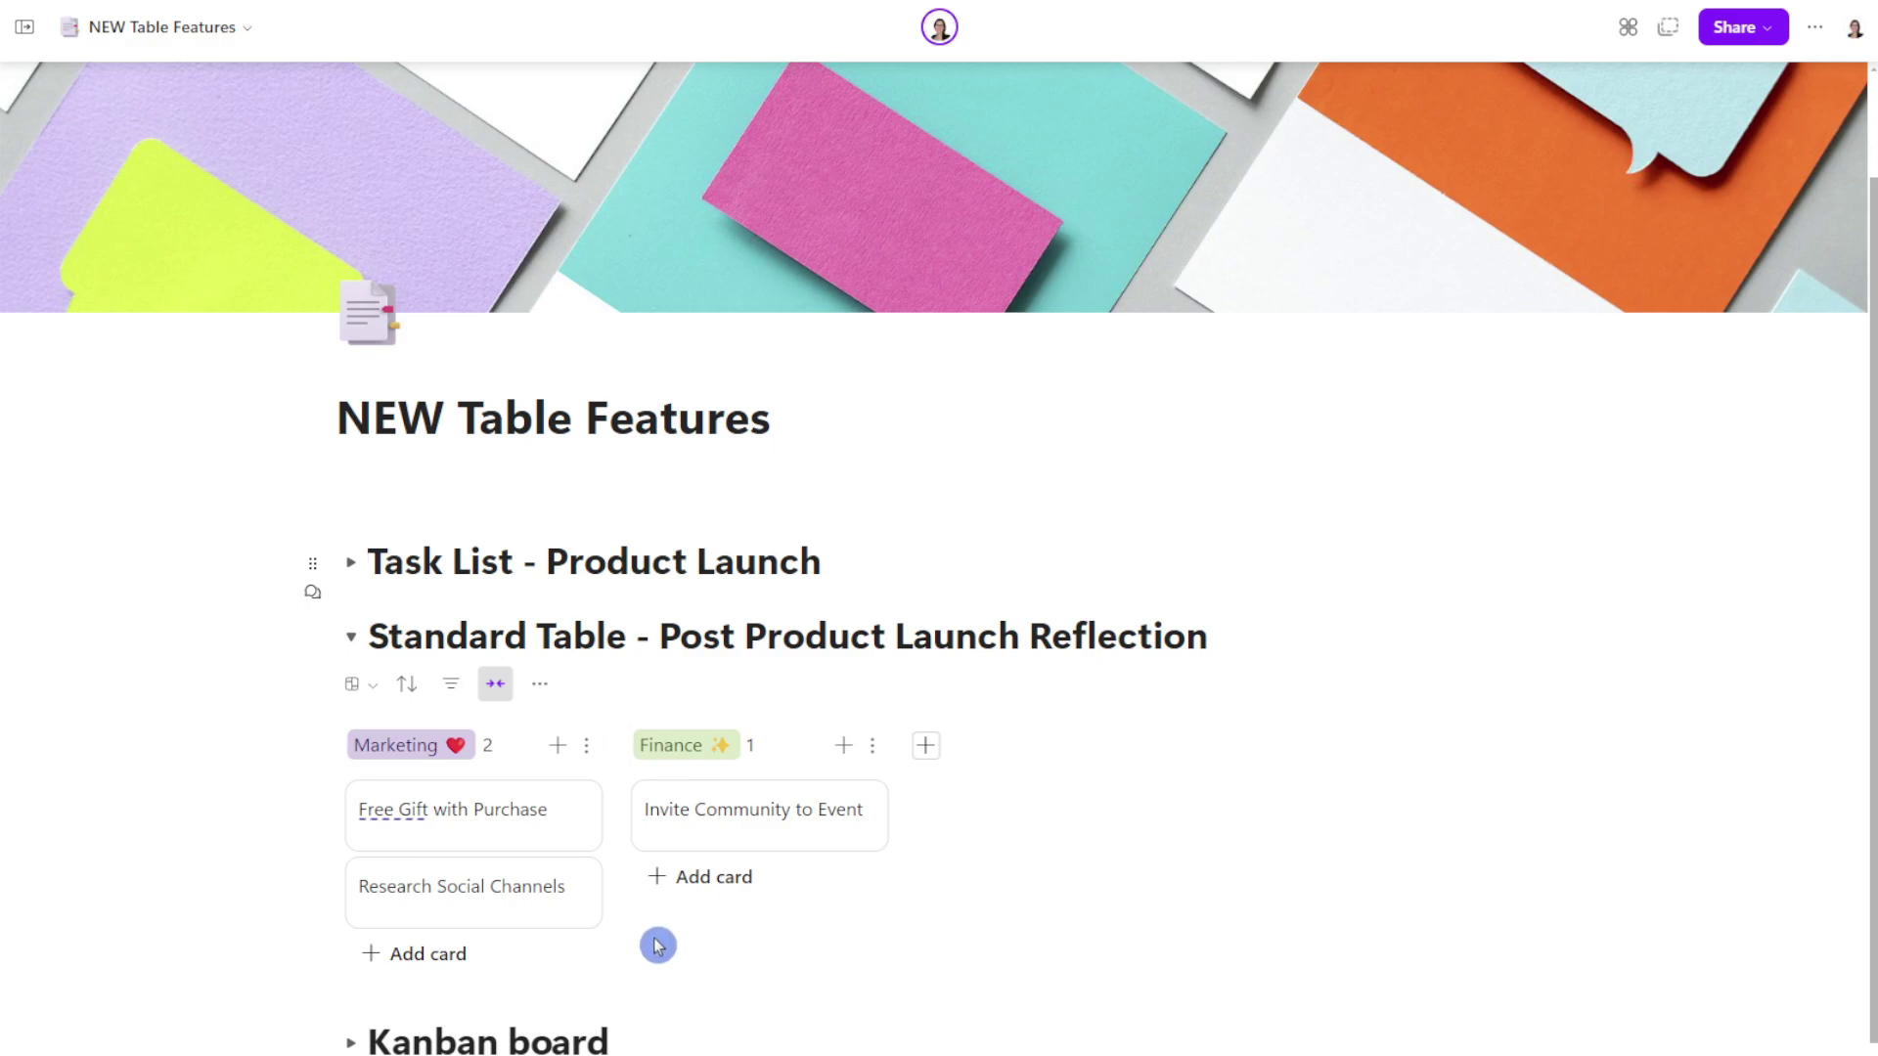
mouse_move(582, 847)
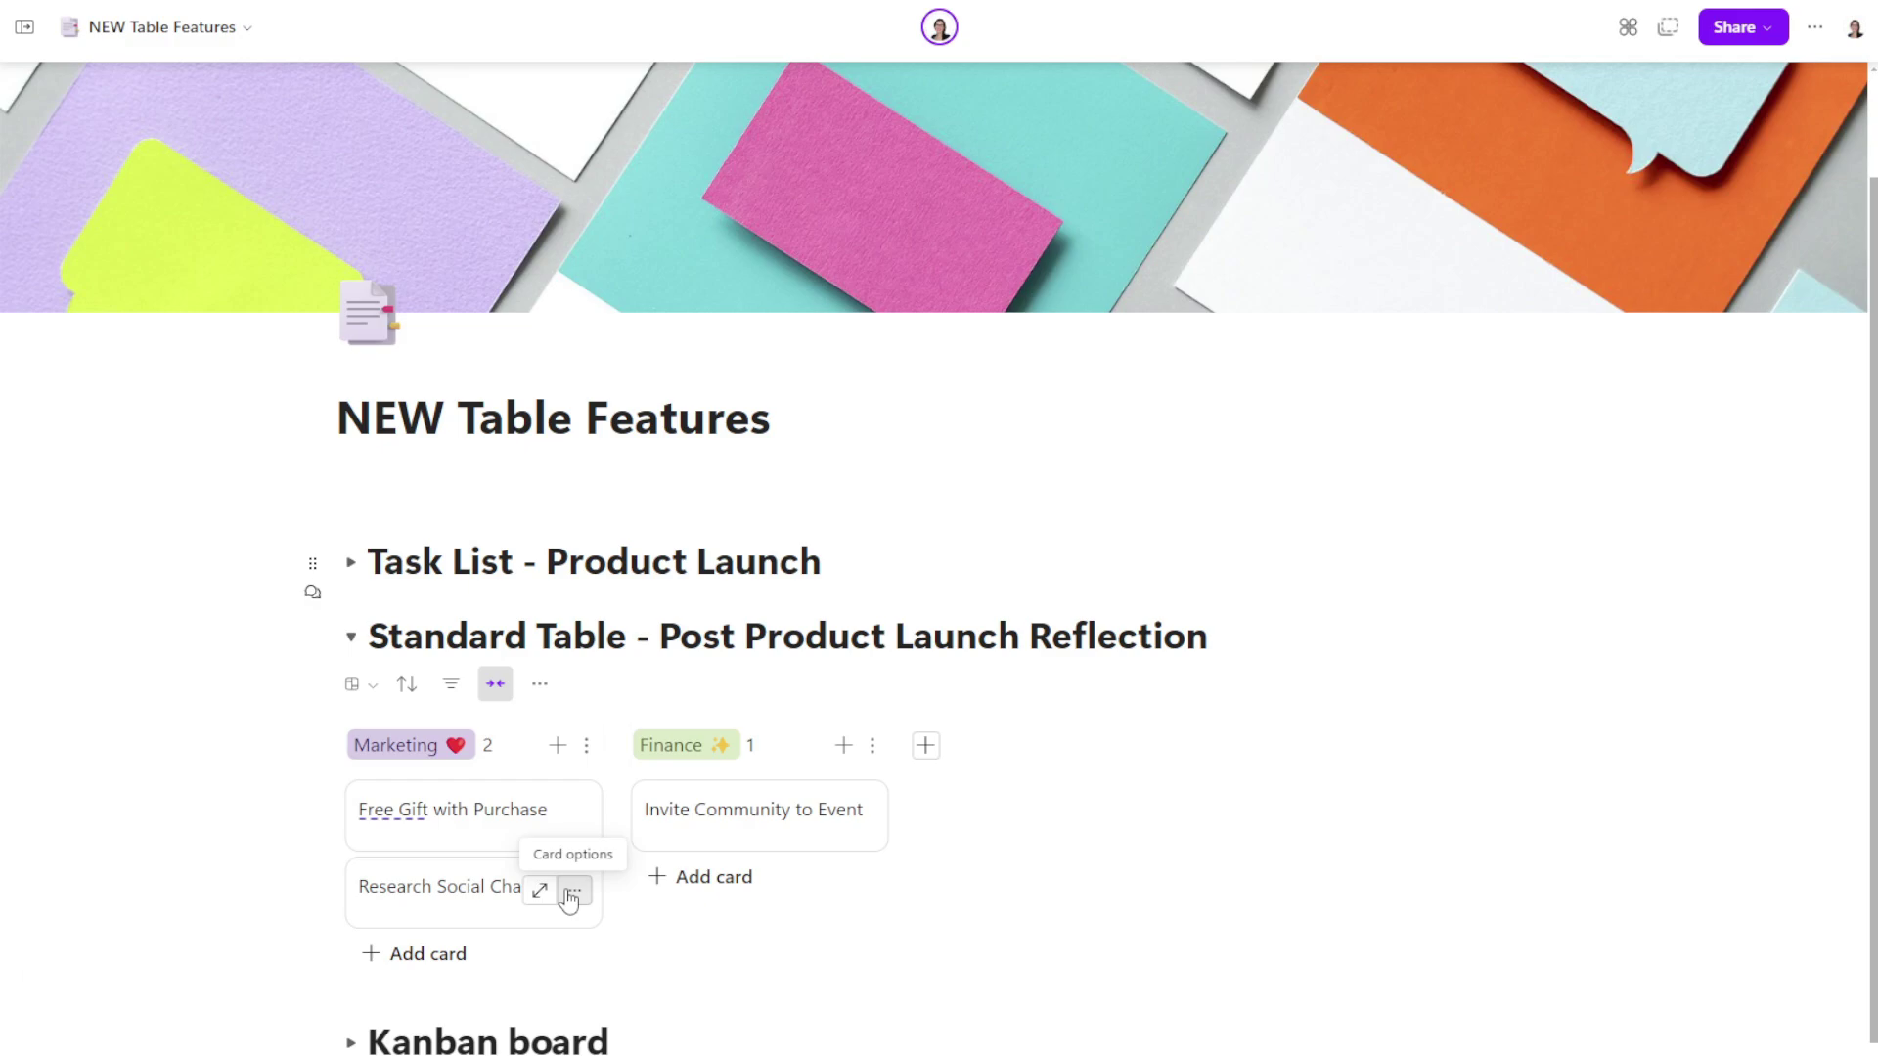
mouse_move(703, 839)
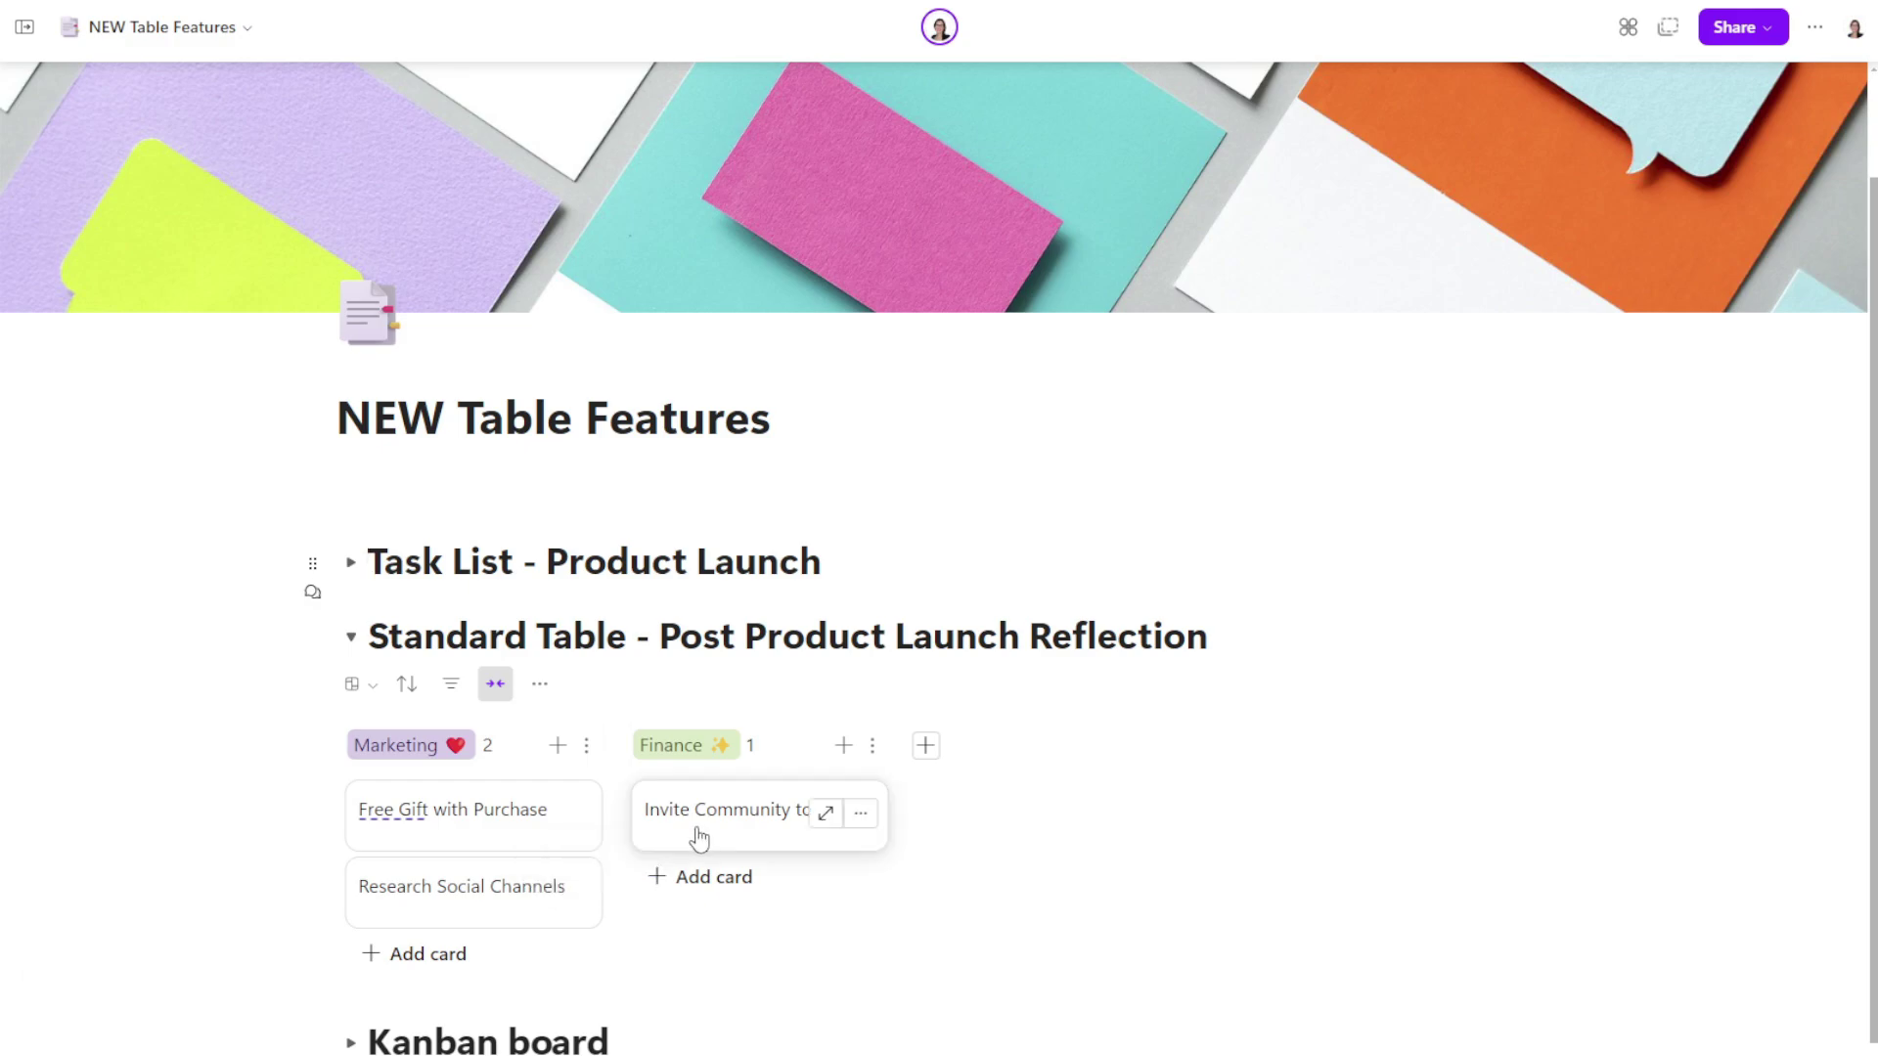
- In the Invite Community to Event card notes, mention a teammate and link the Puppy Training Manual file
click(826, 815)
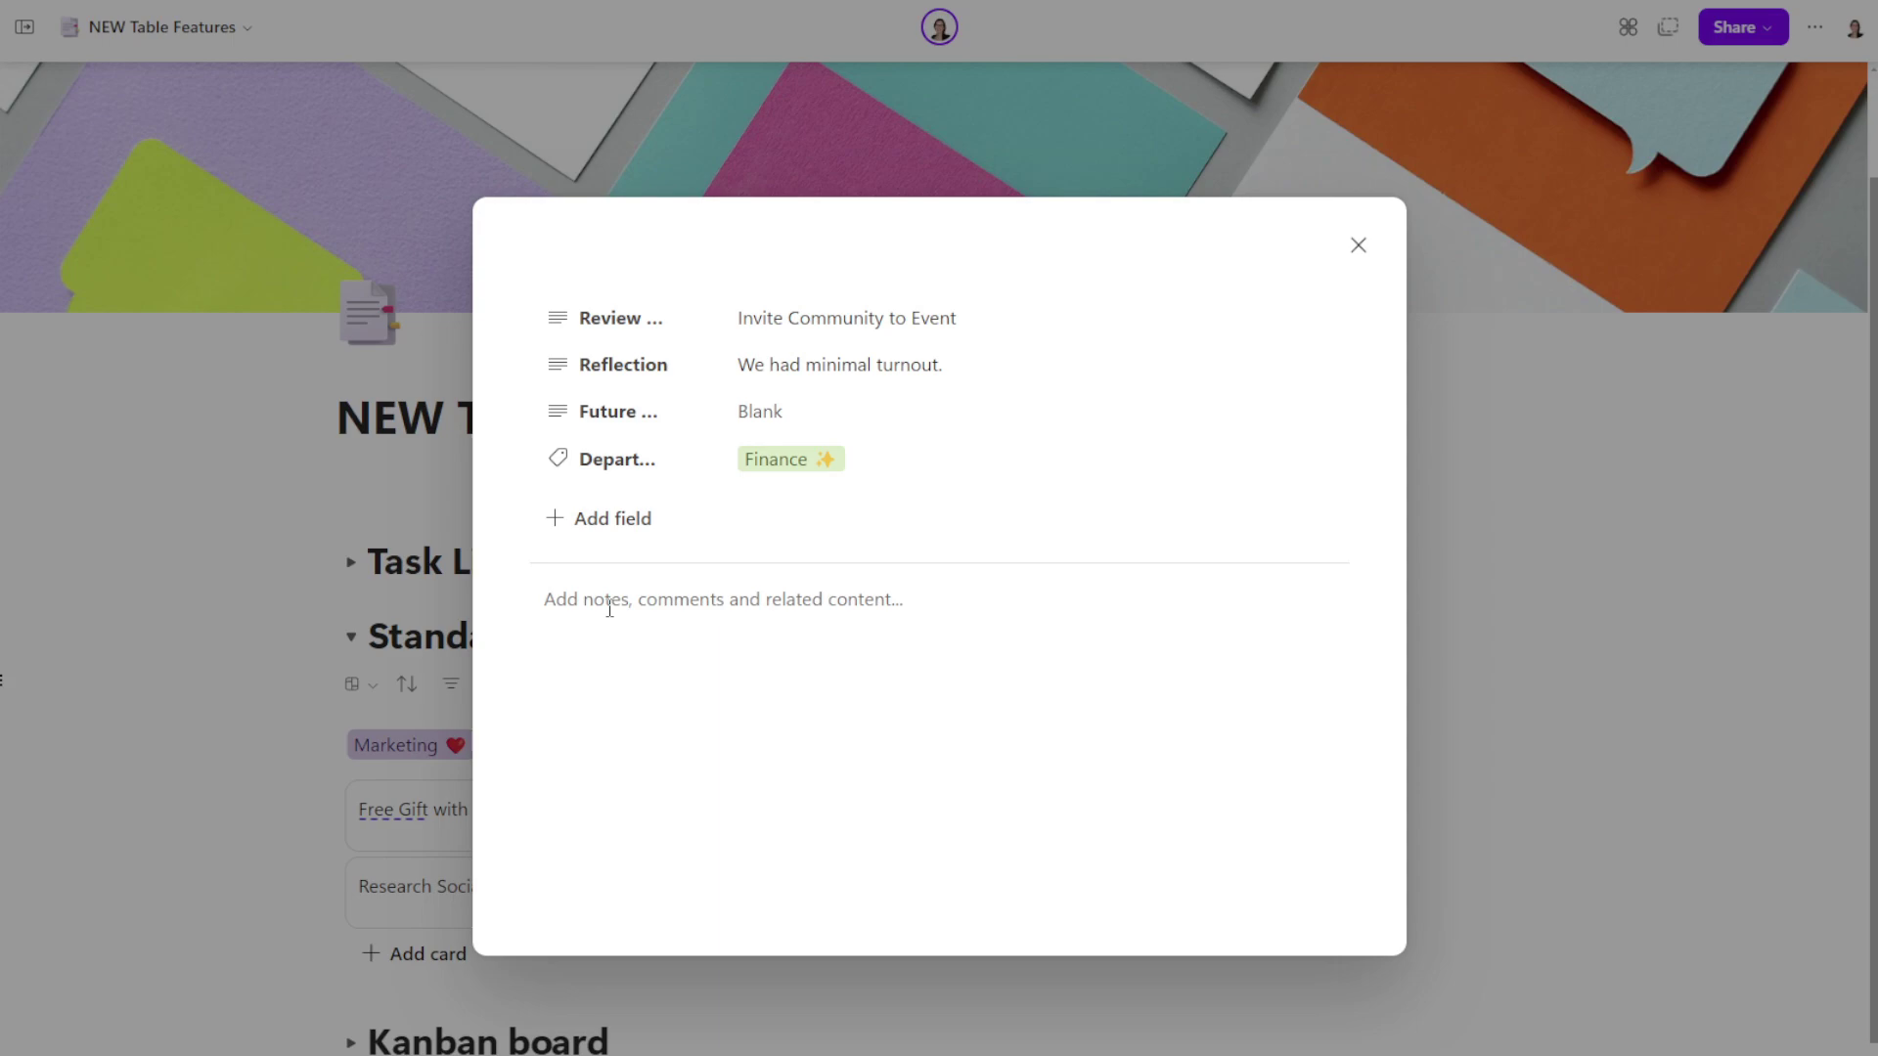
text(/amy)
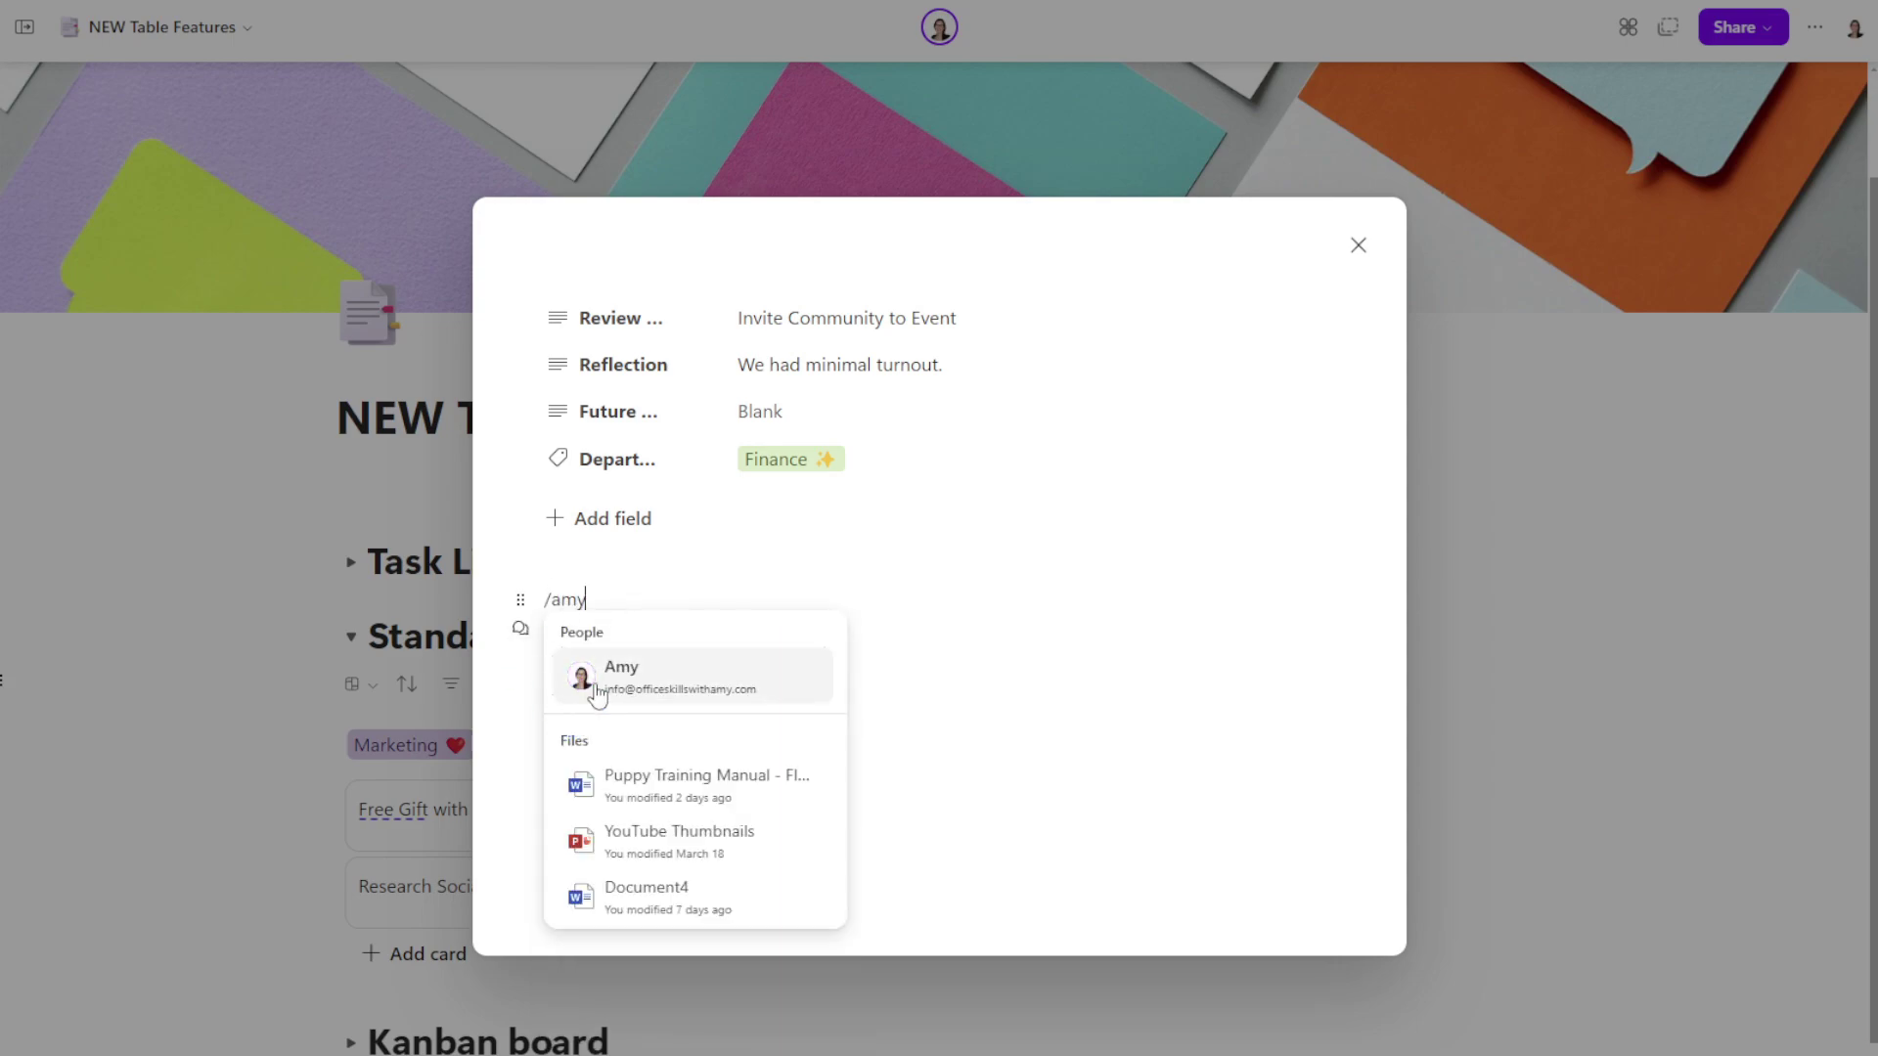
click(592, 685)
text(/)
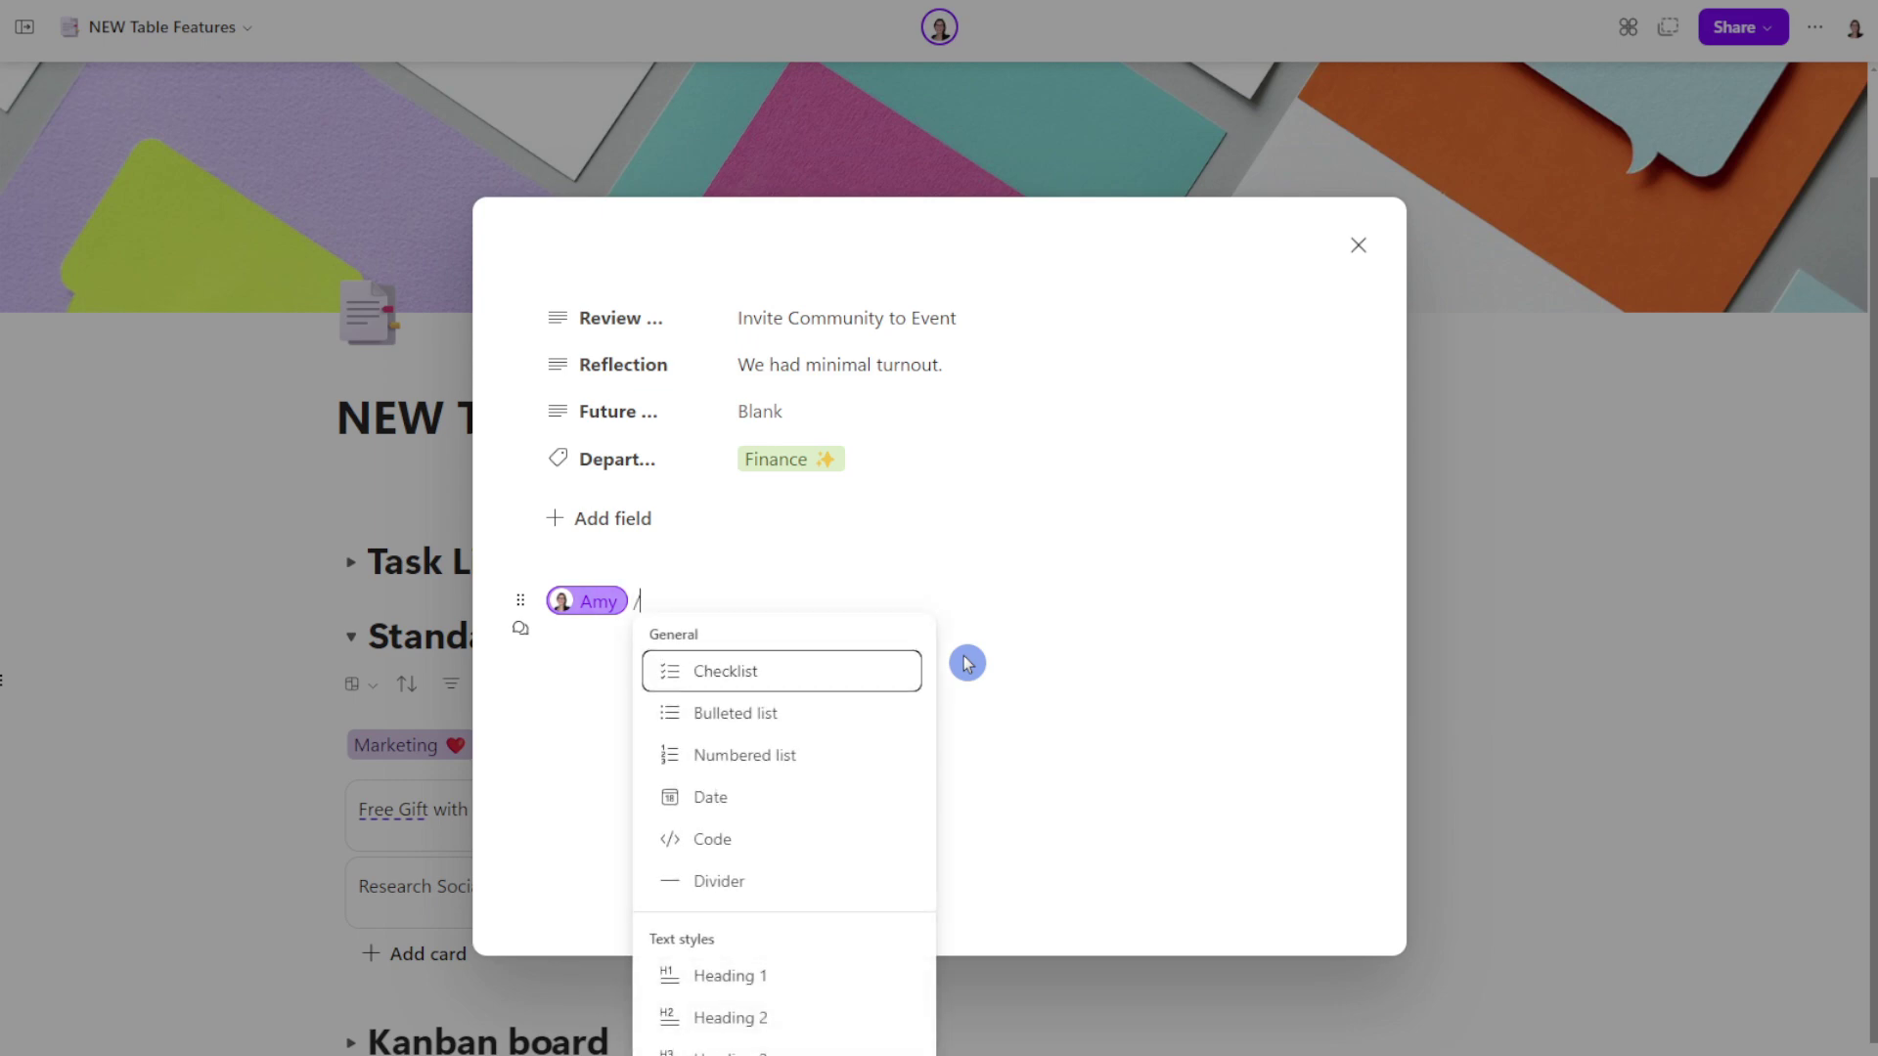
text(files)
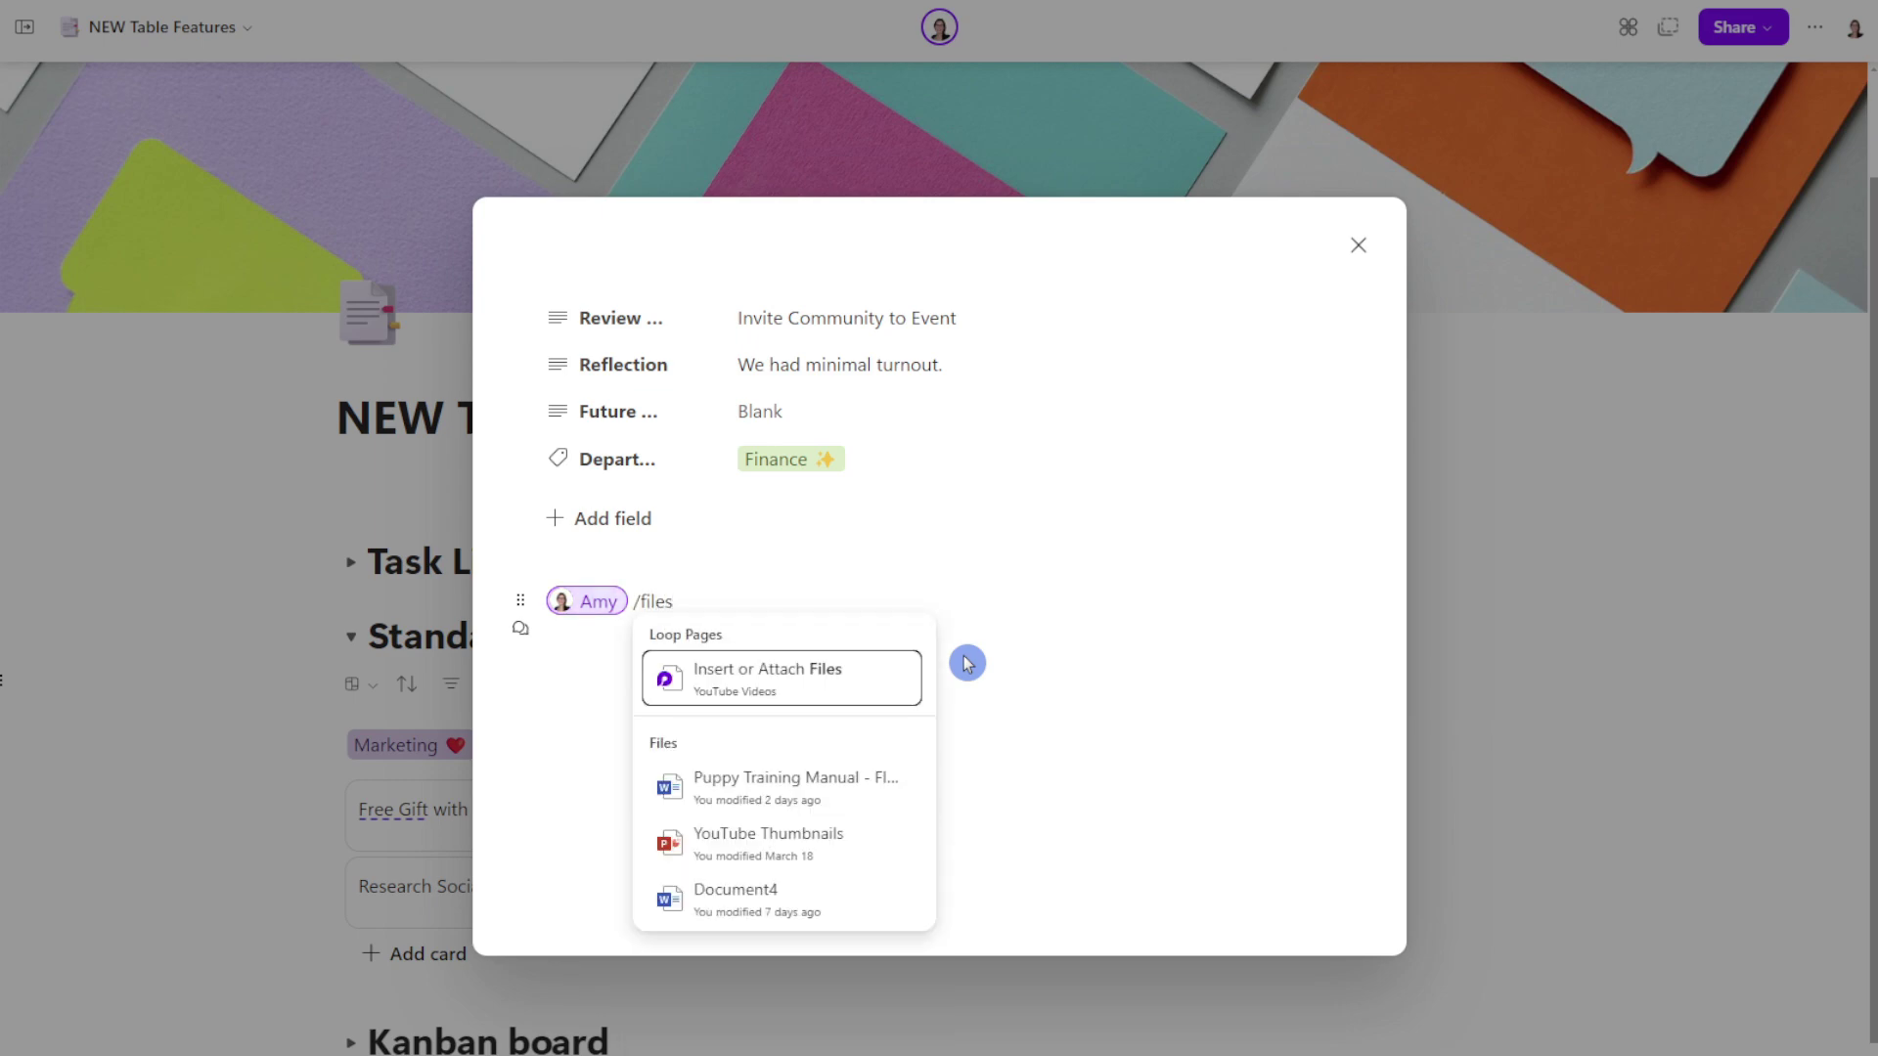
click(851, 784)
- Filter the board to show only cards whose Department is Marketing
click(616, 993)
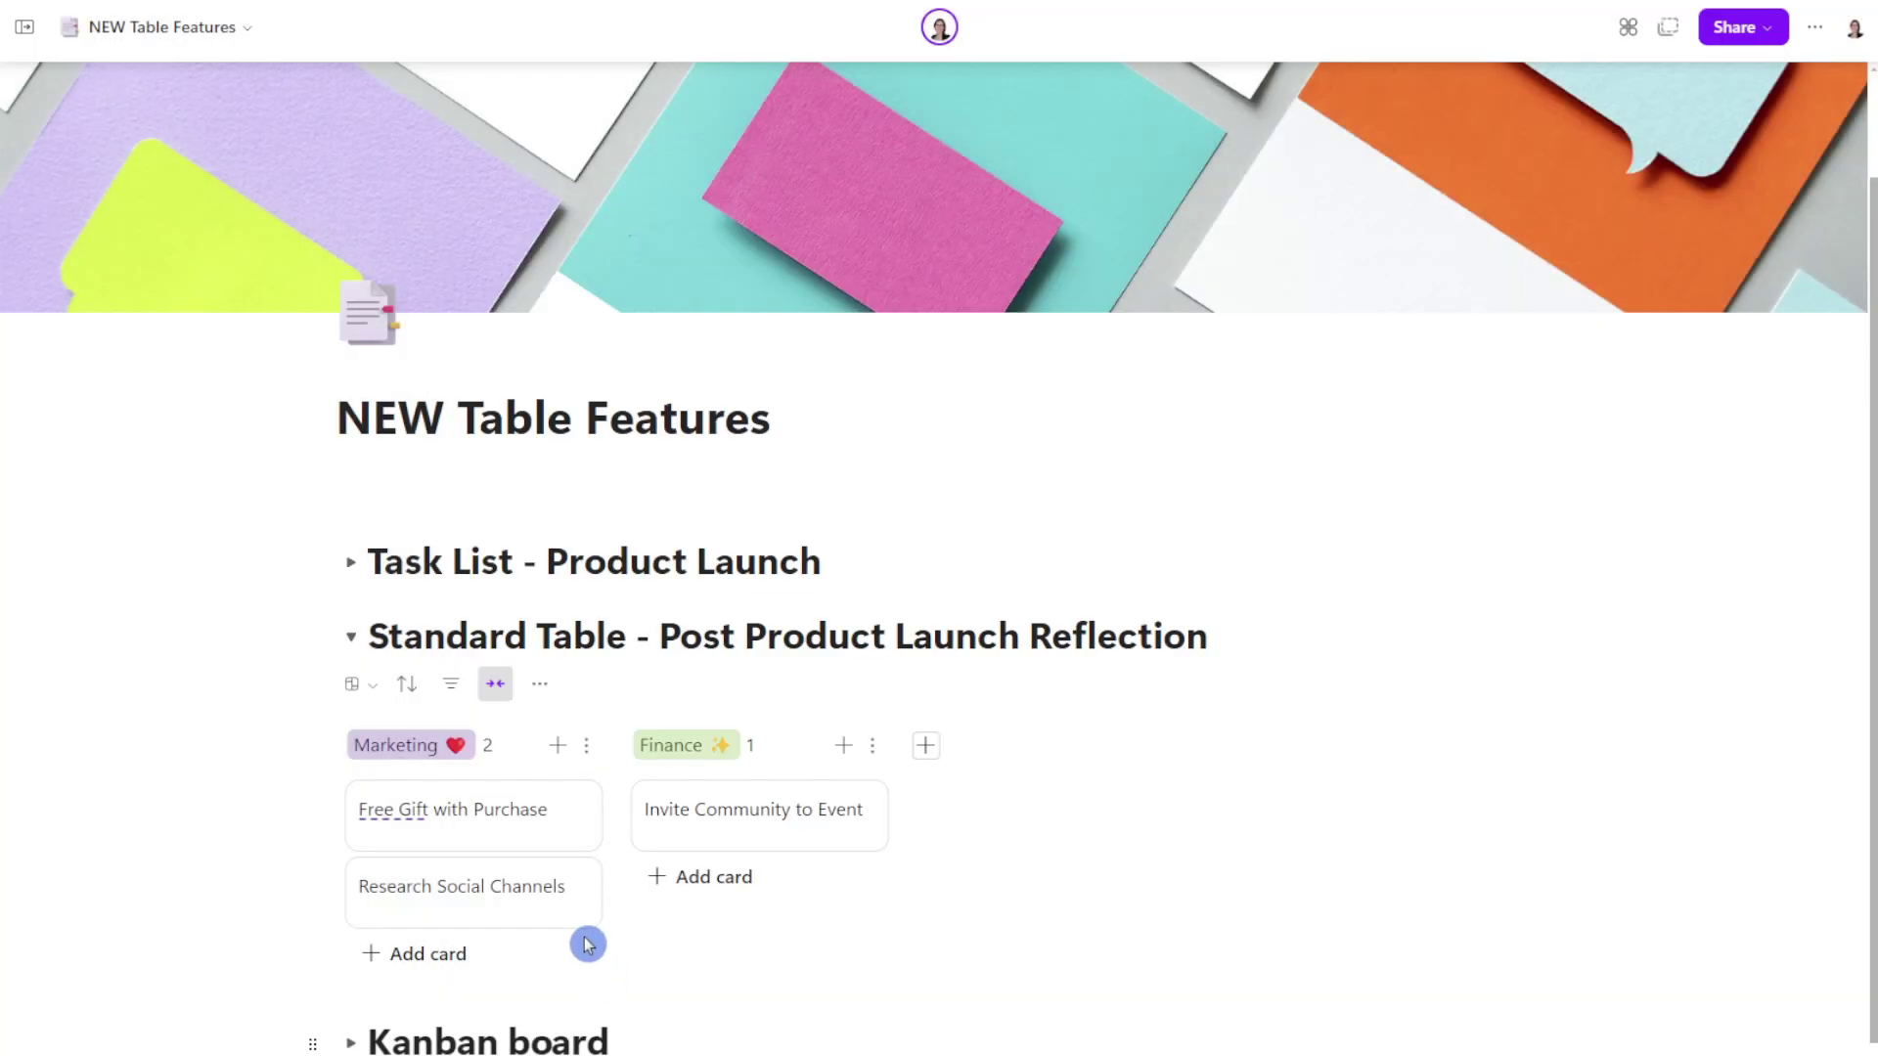
click(460, 696)
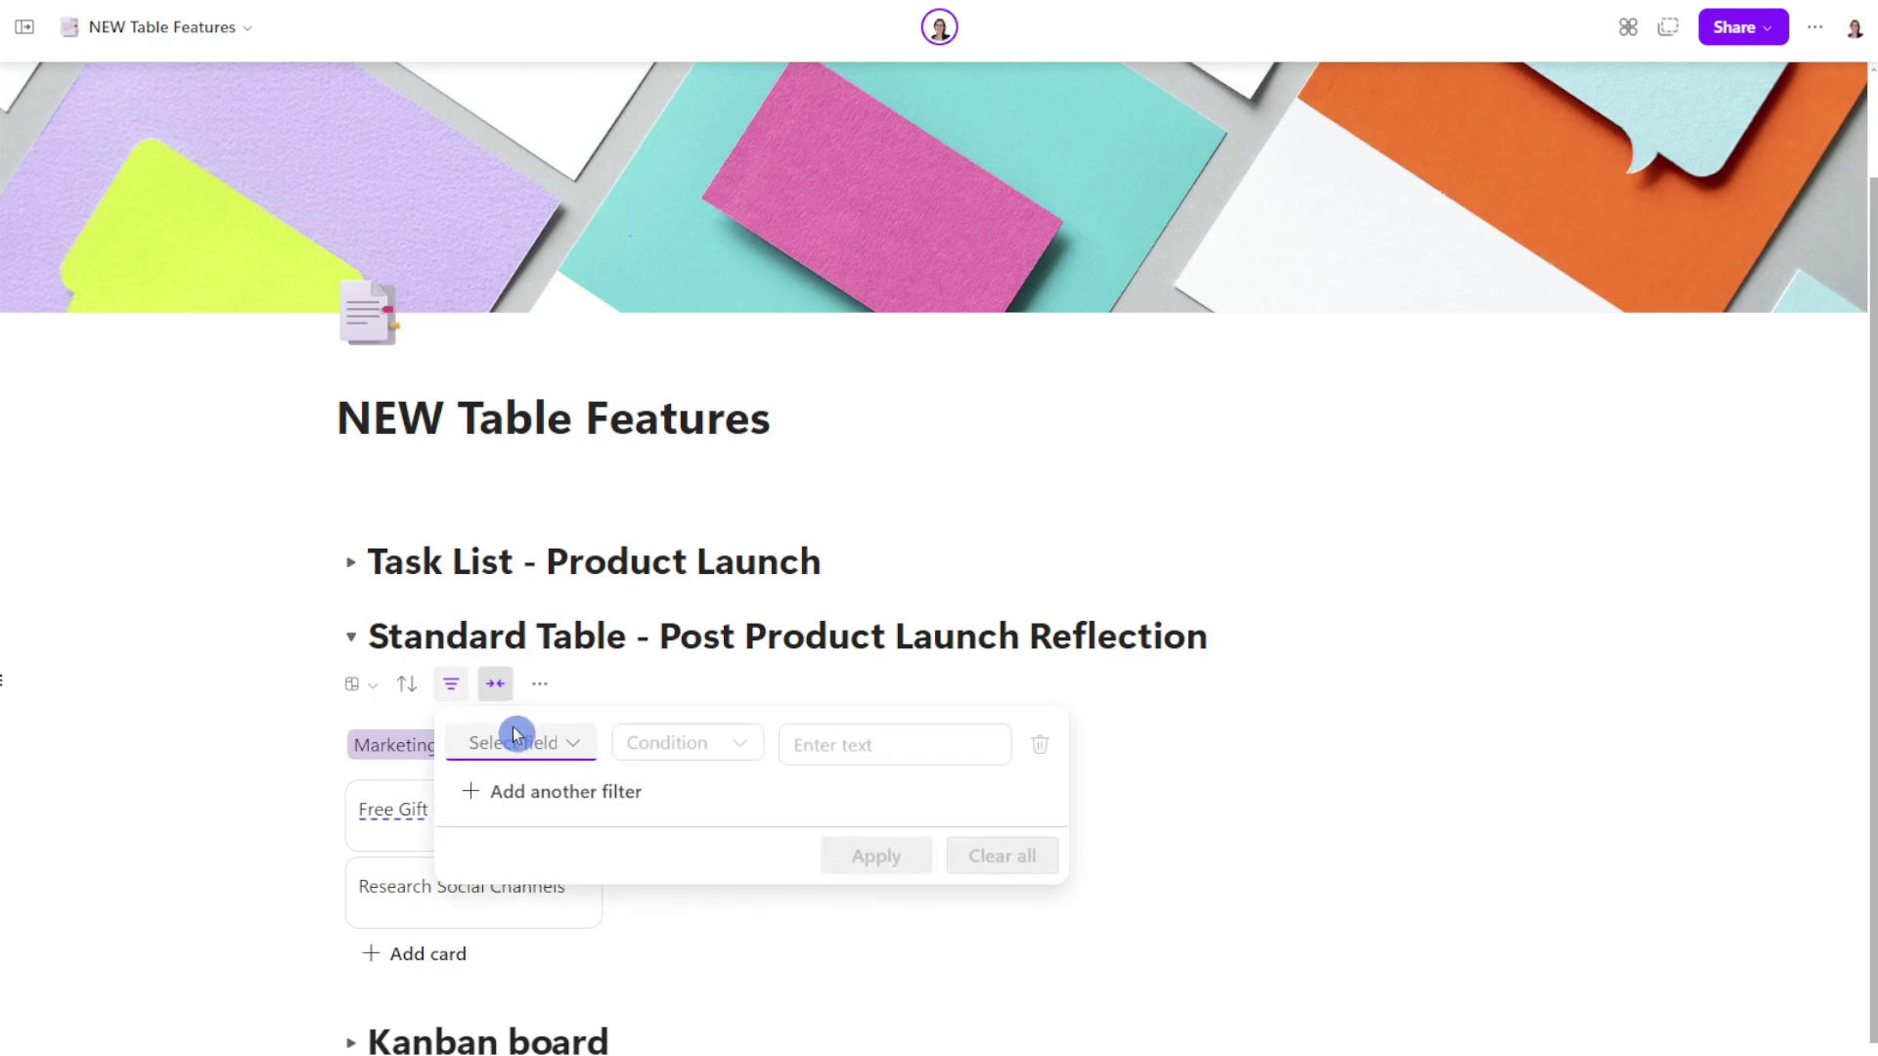
click(585, 749)
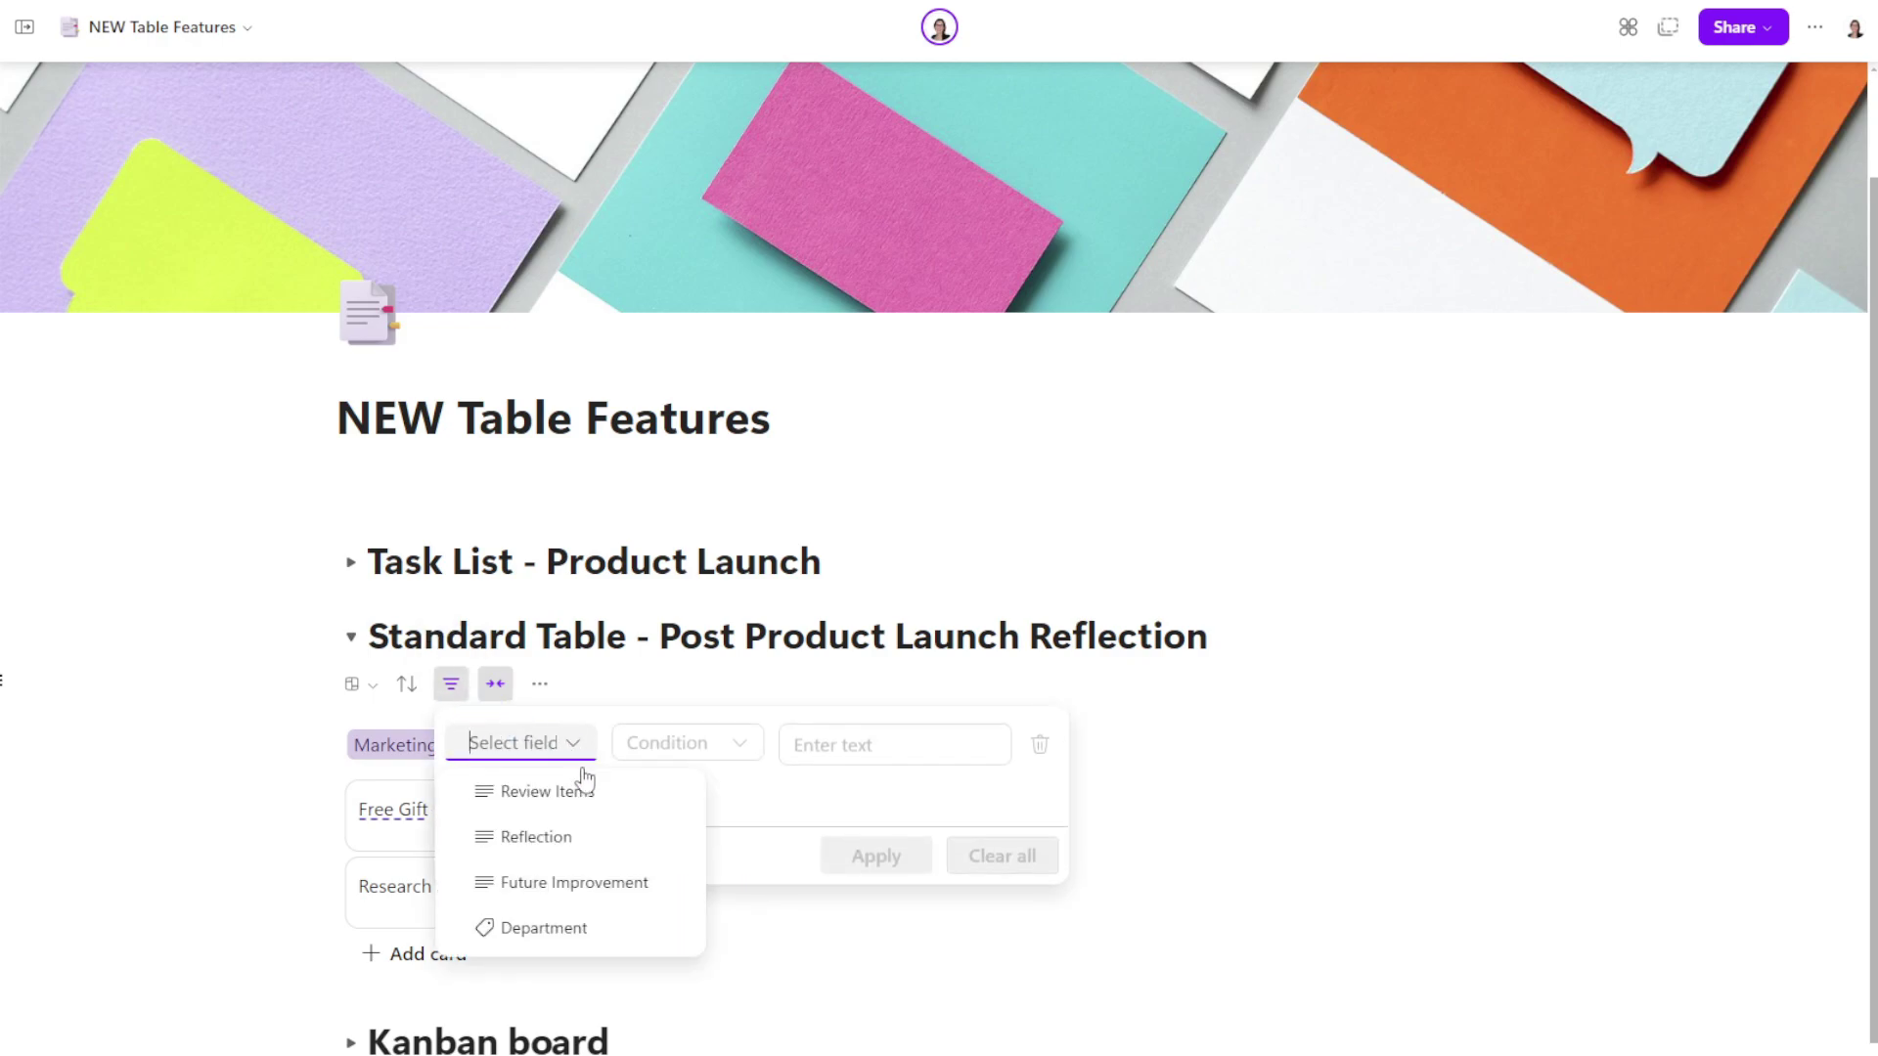
click(574, 927)
click(755, 749)
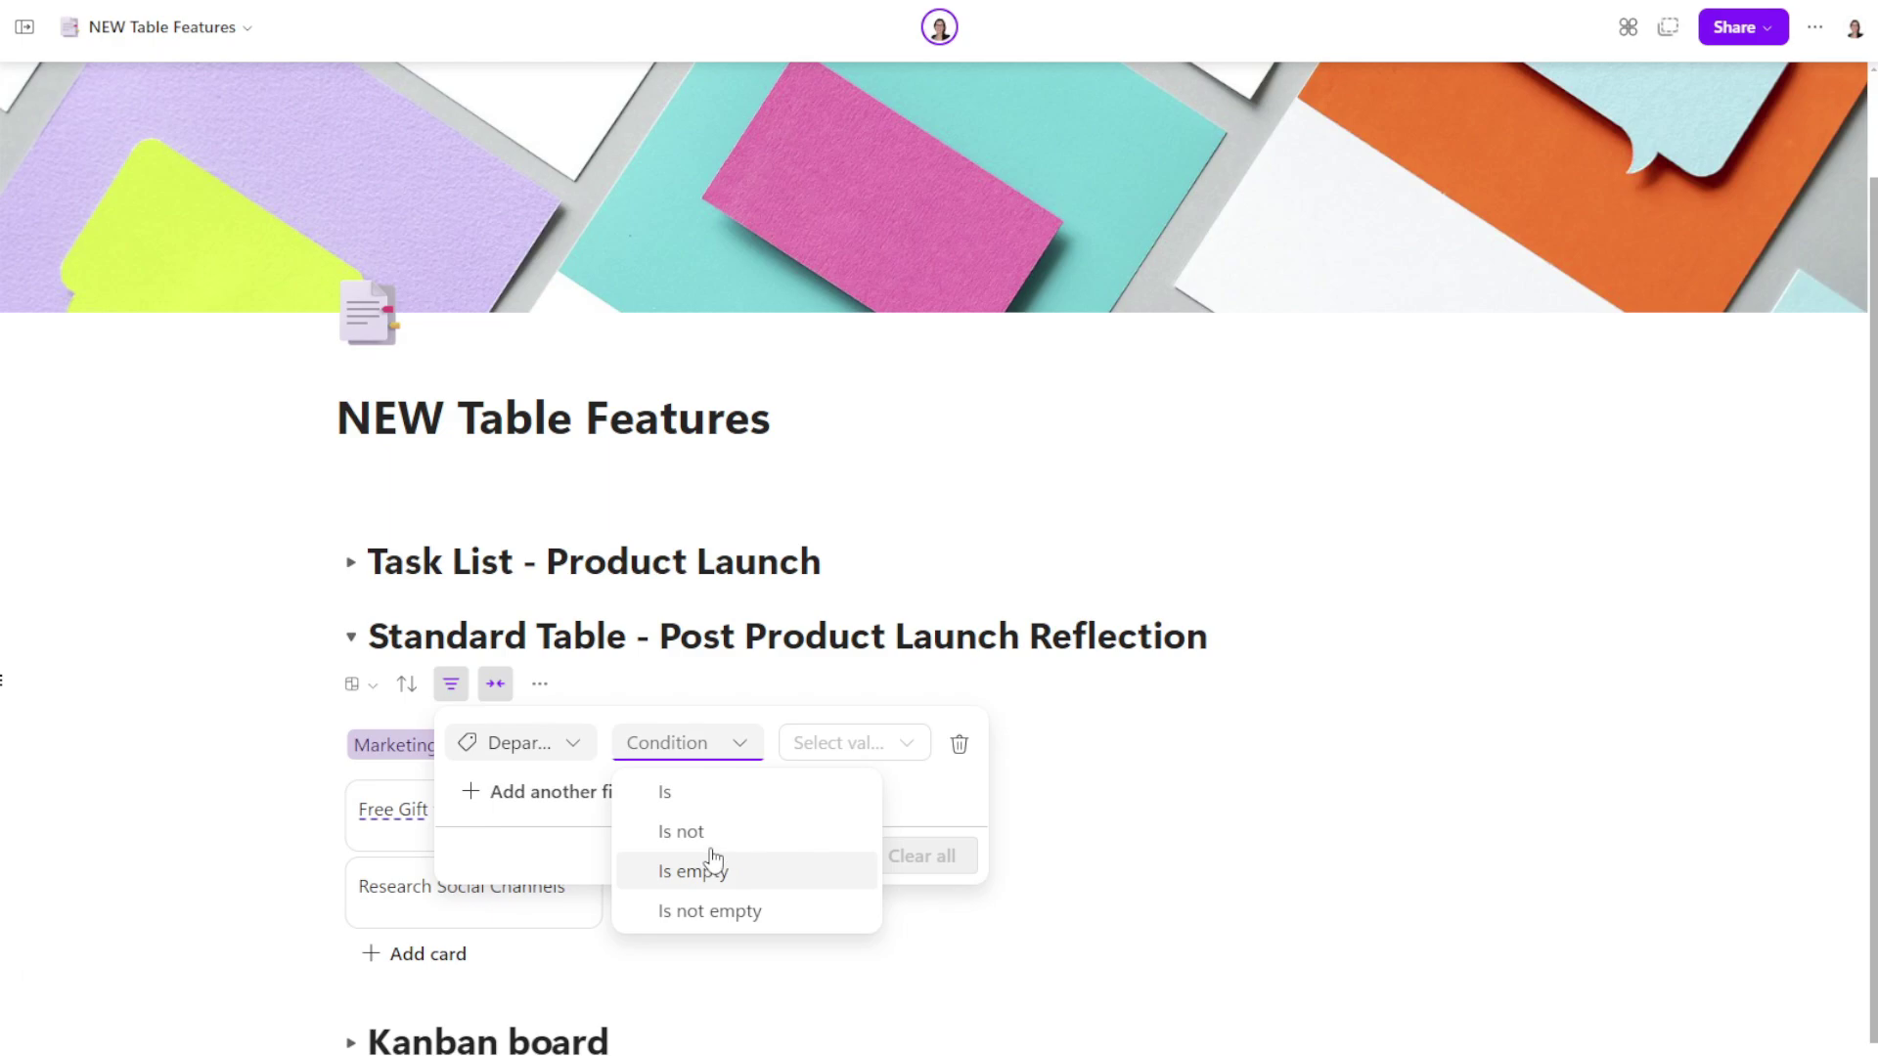
click(709, 792)
click(910, 749)
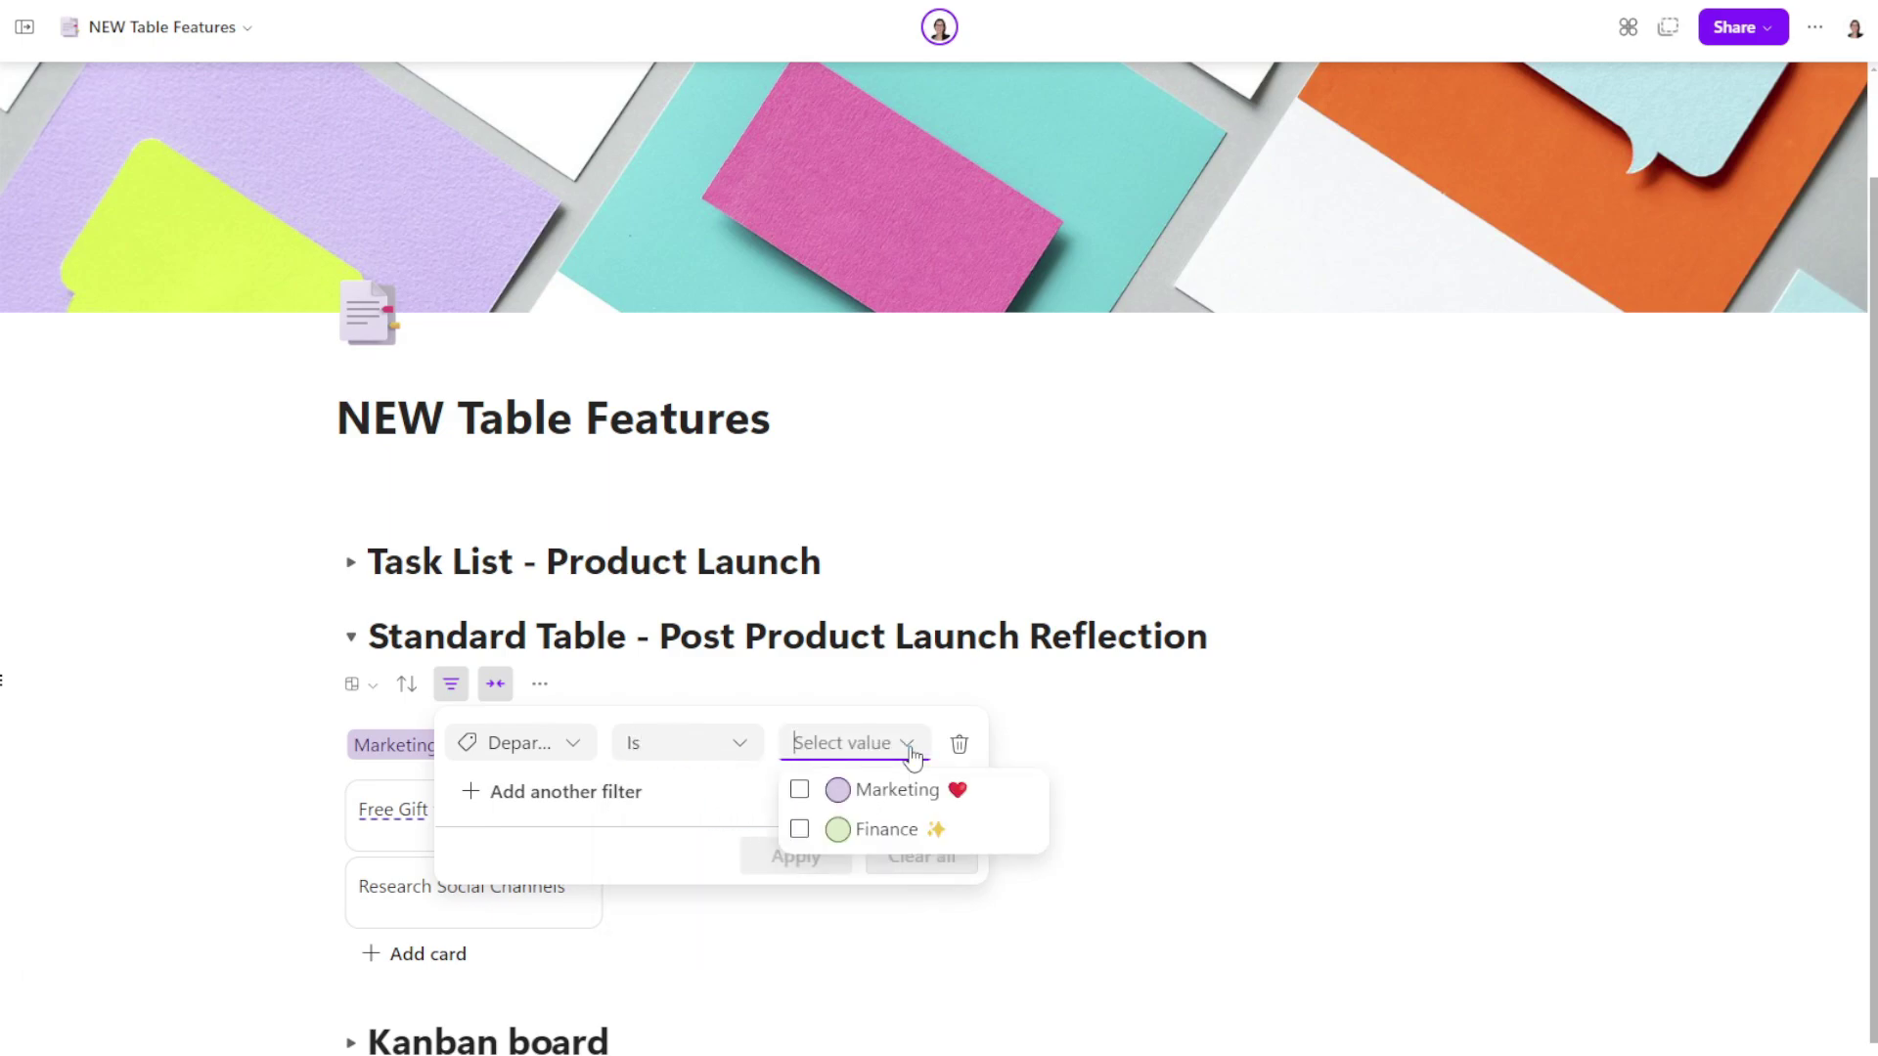
click(890, 789)
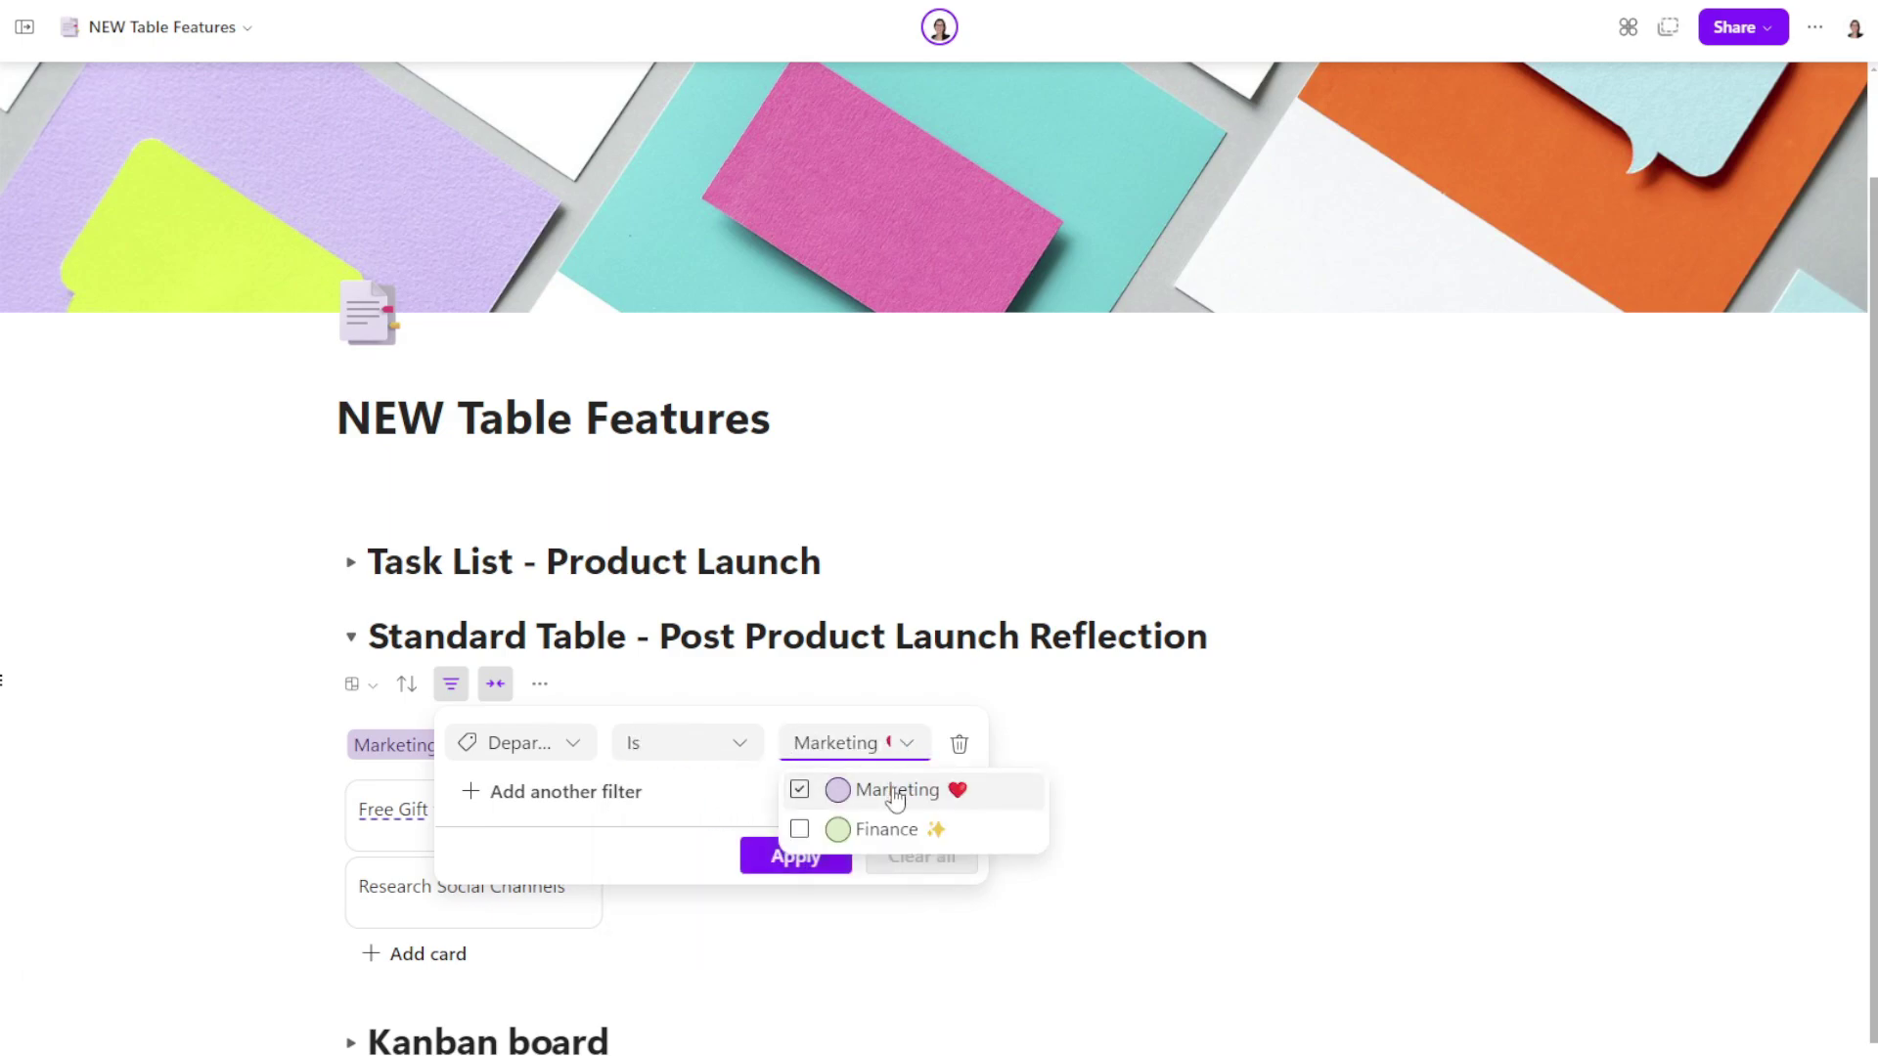
click(743, 784)
click(798, 873)
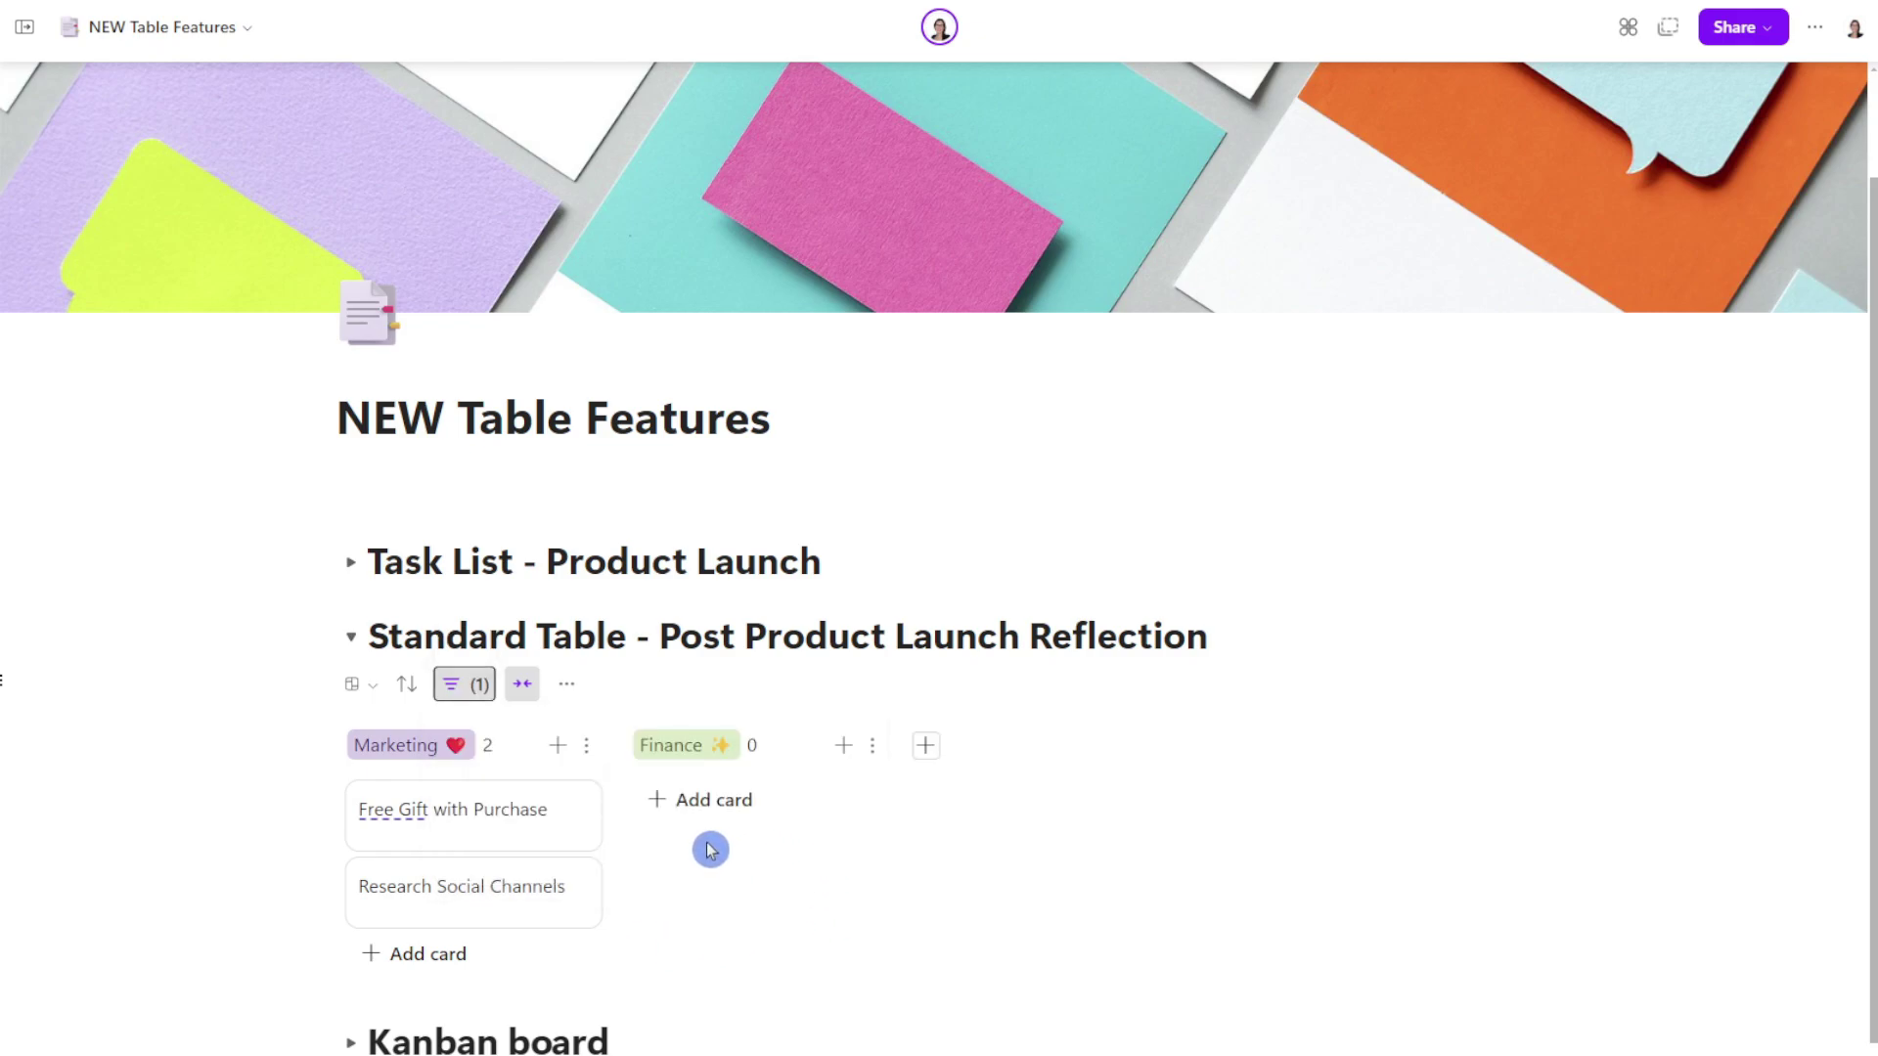
- Sort the board cards by Review Items in ascending order
click(407, 683)
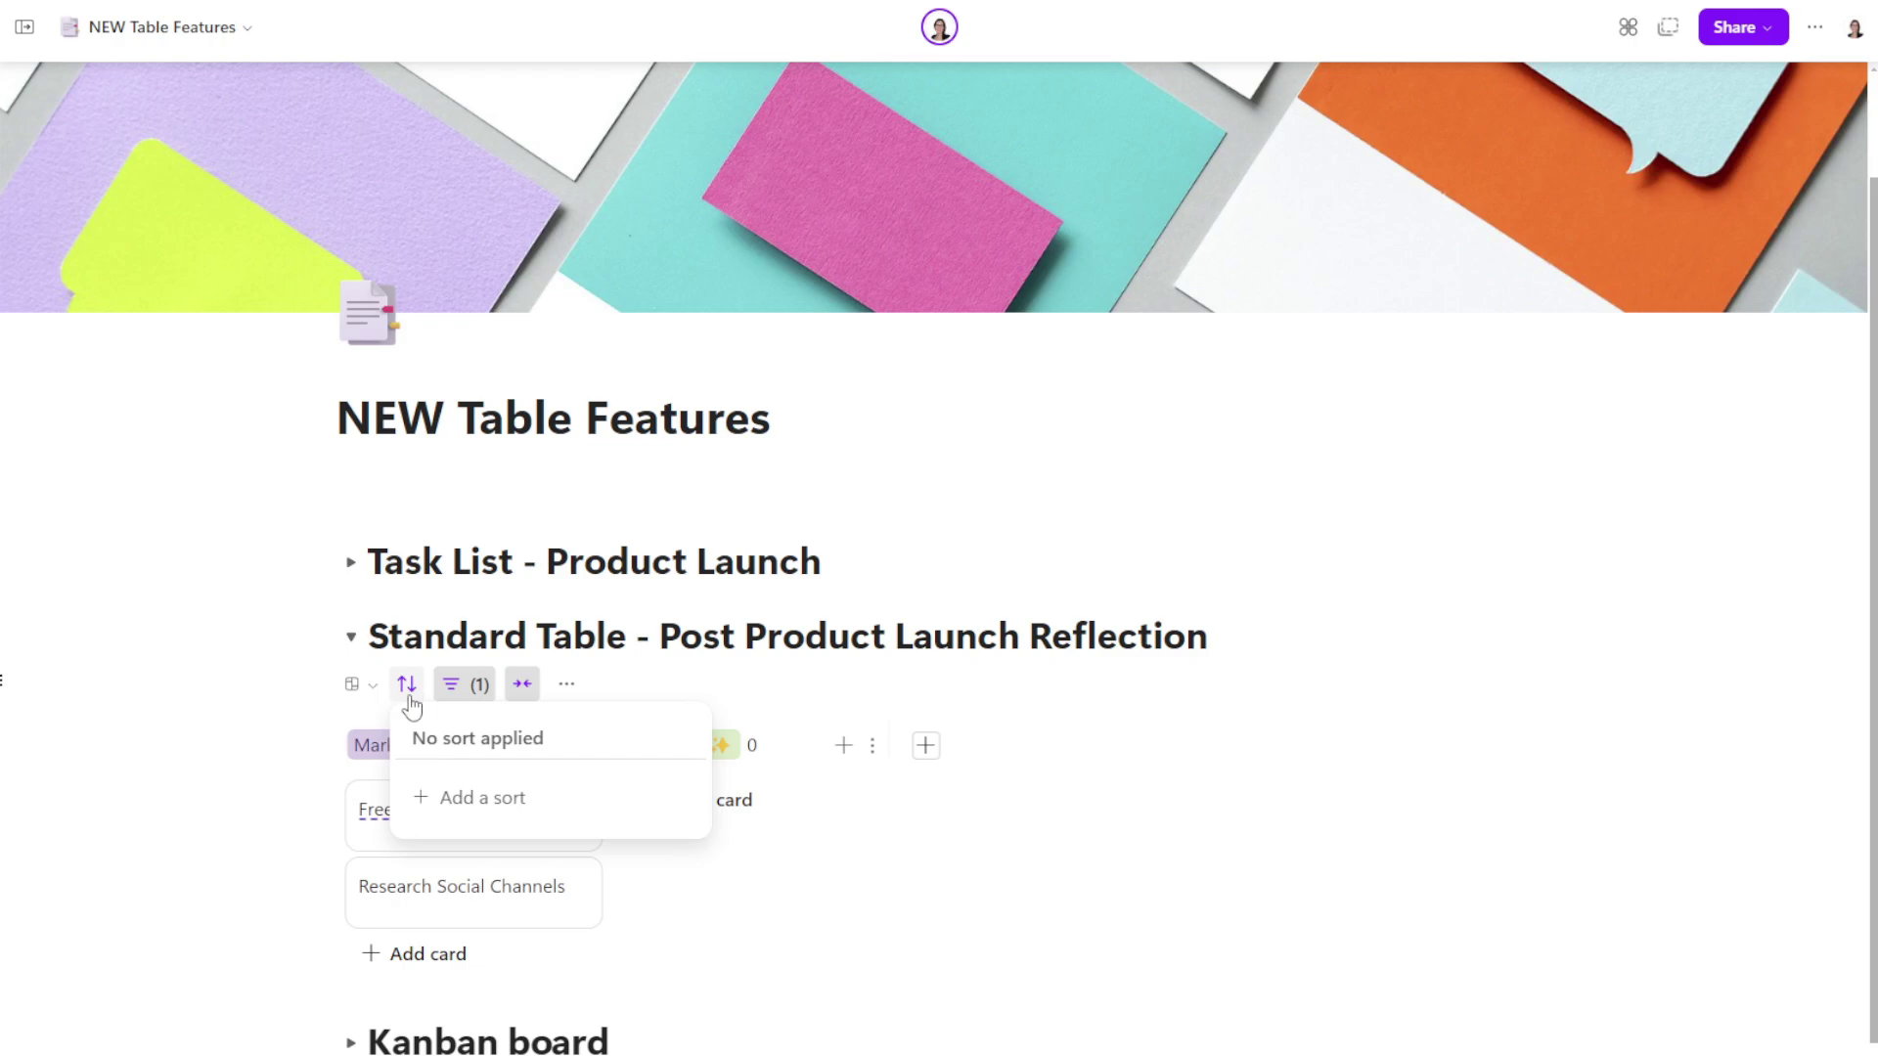
click(464, 814)
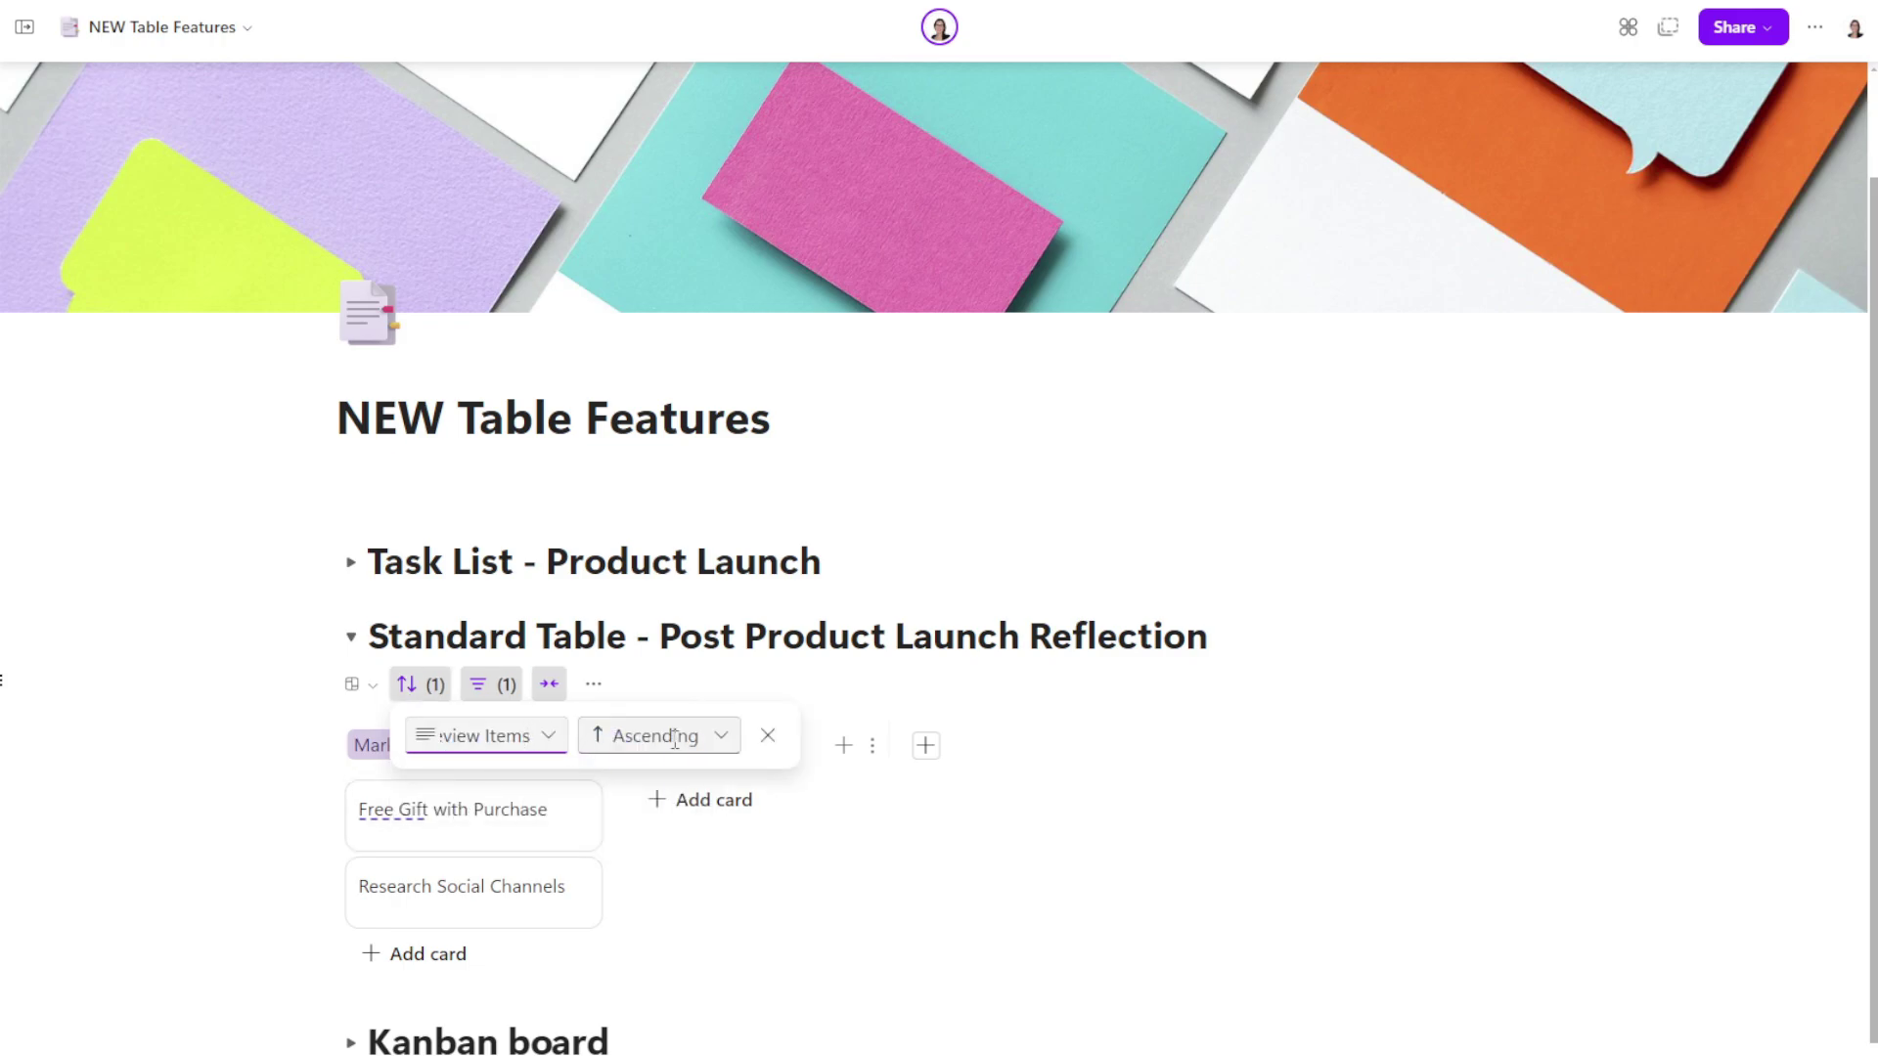
click(817, 689)
click(817, 689)
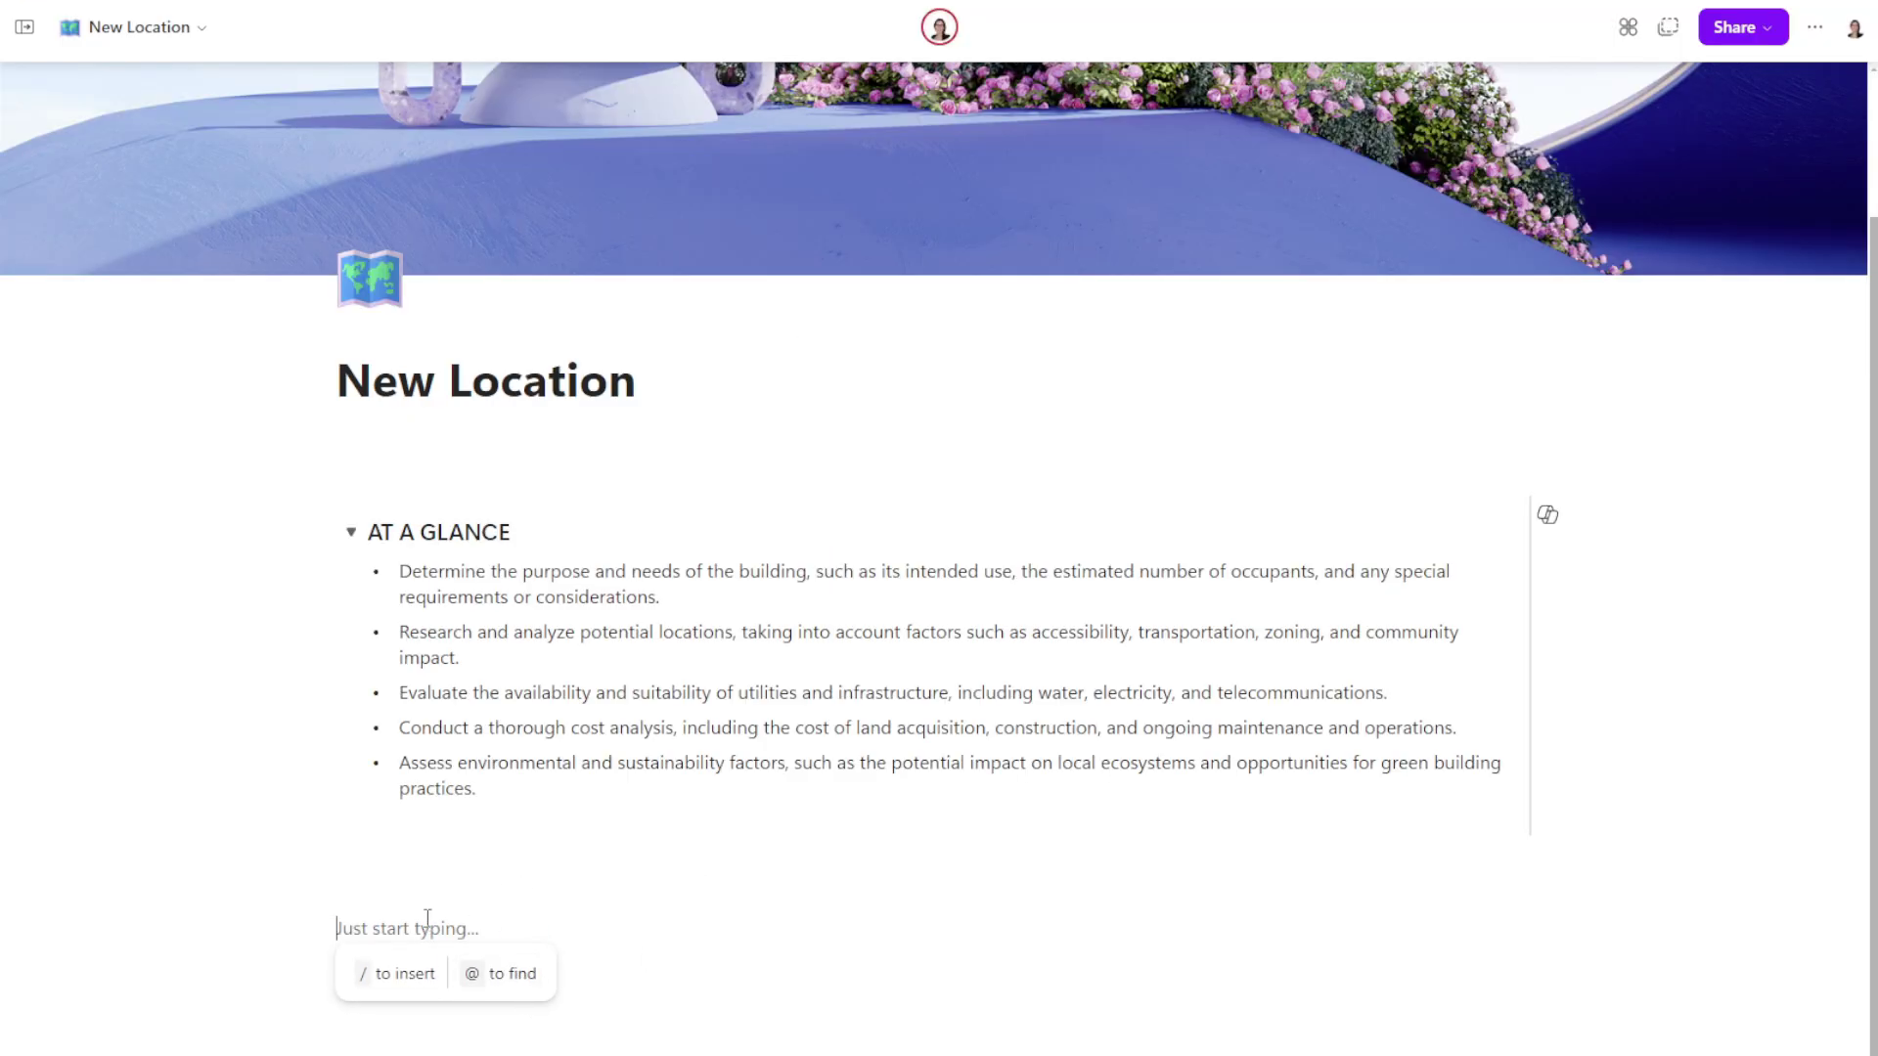
- Use /planner to embed the Tasks - VancouverNew plan at the end of the New Location page
text(/planner)
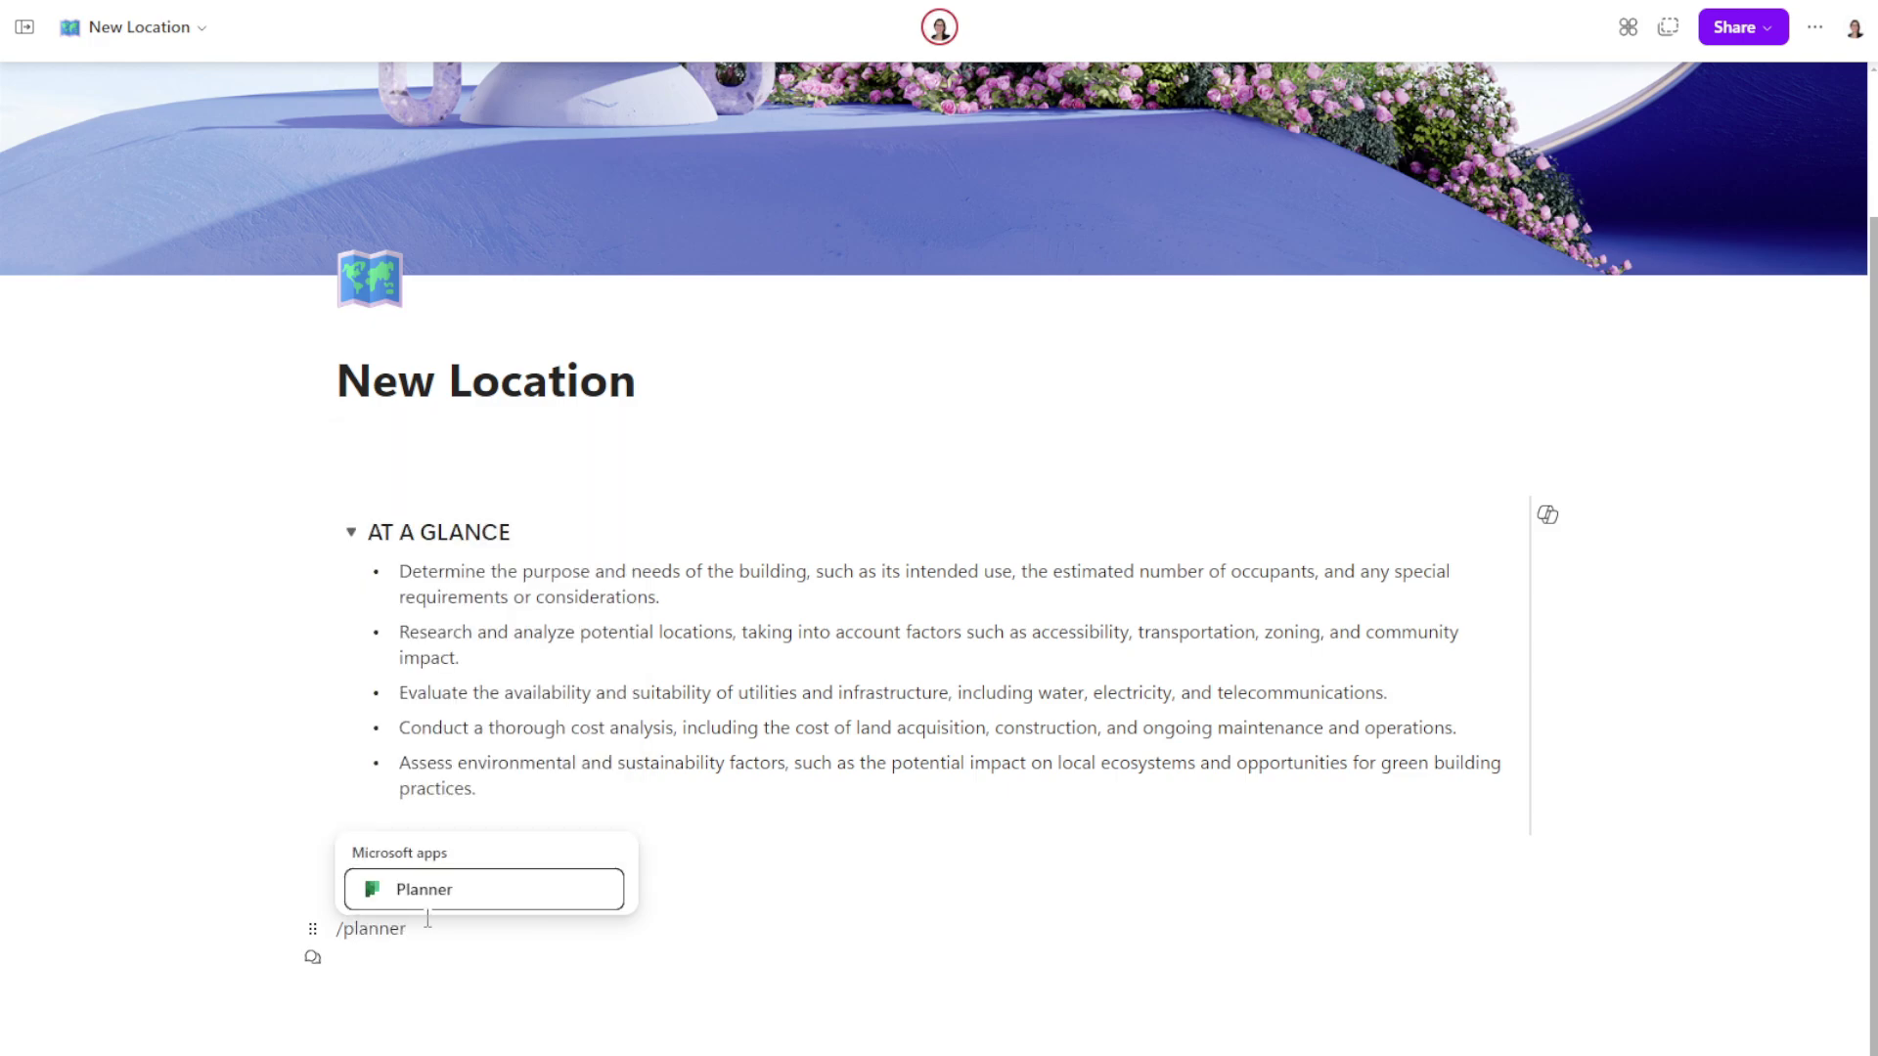
key(Return)
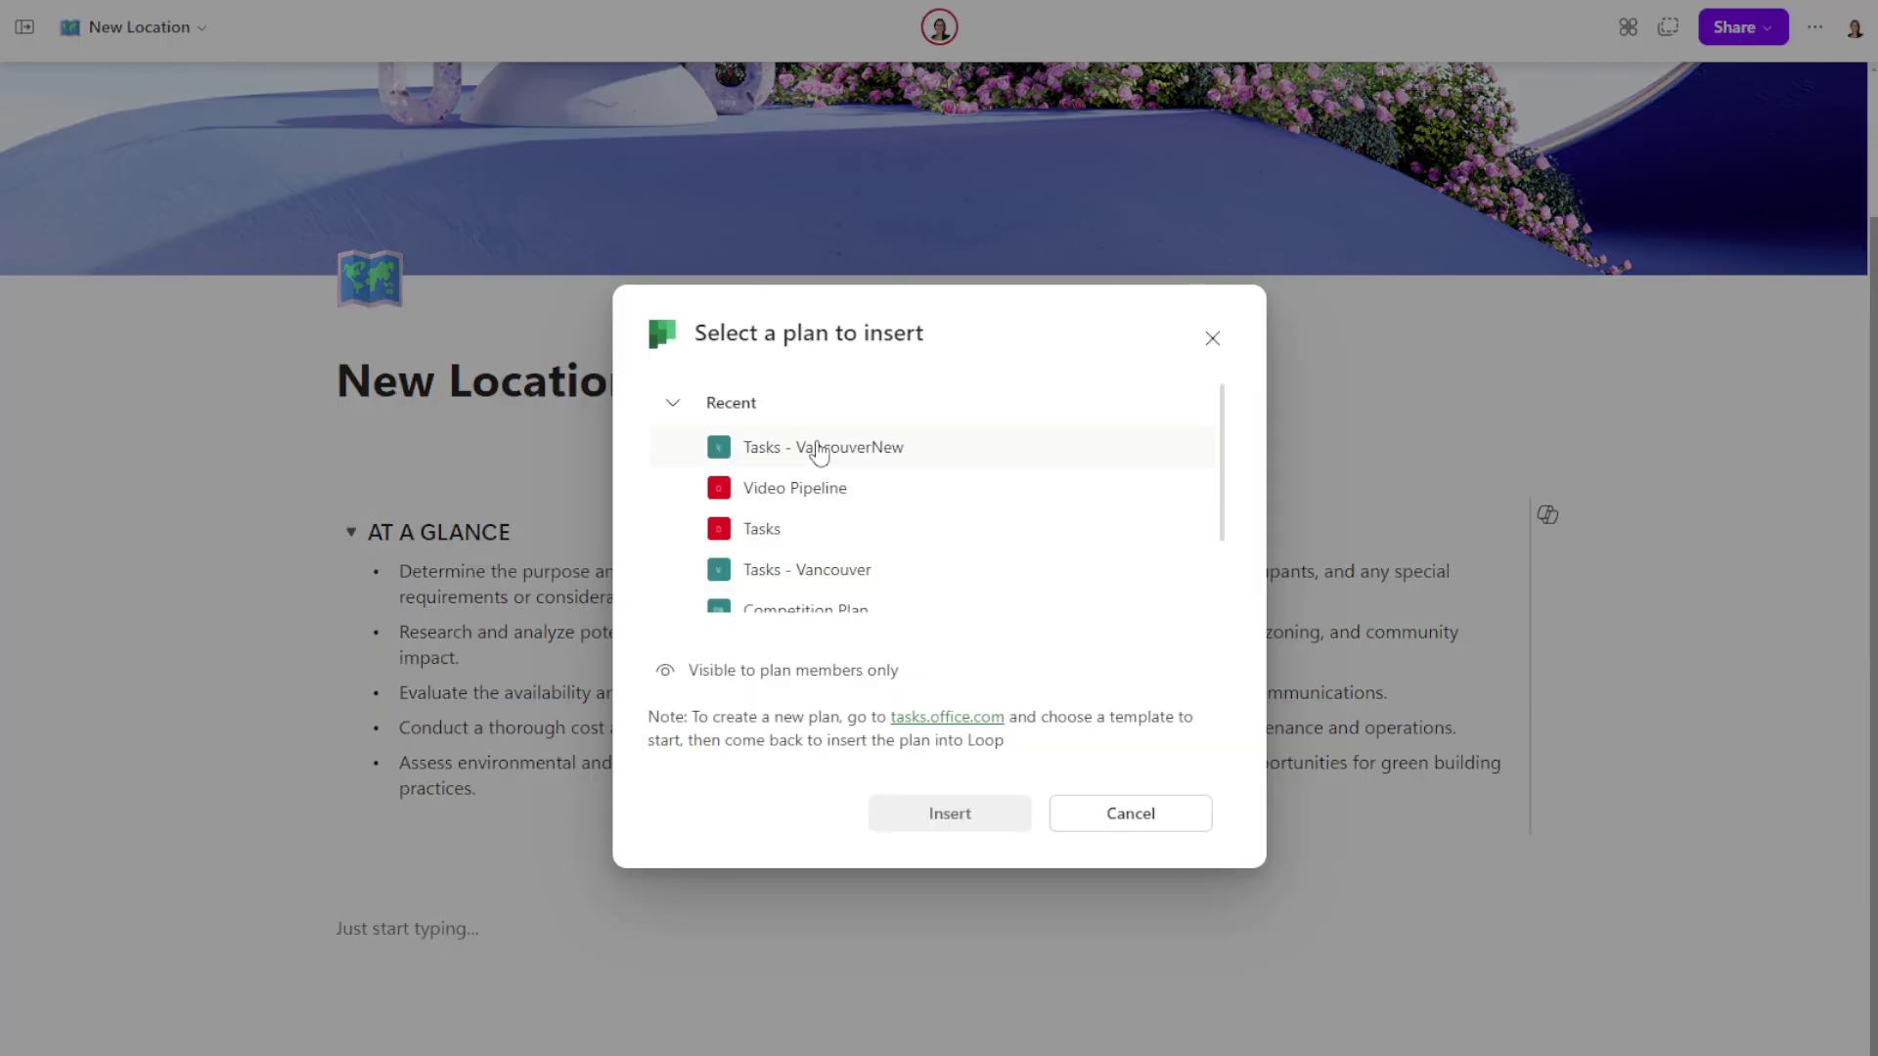
click(866, 450)
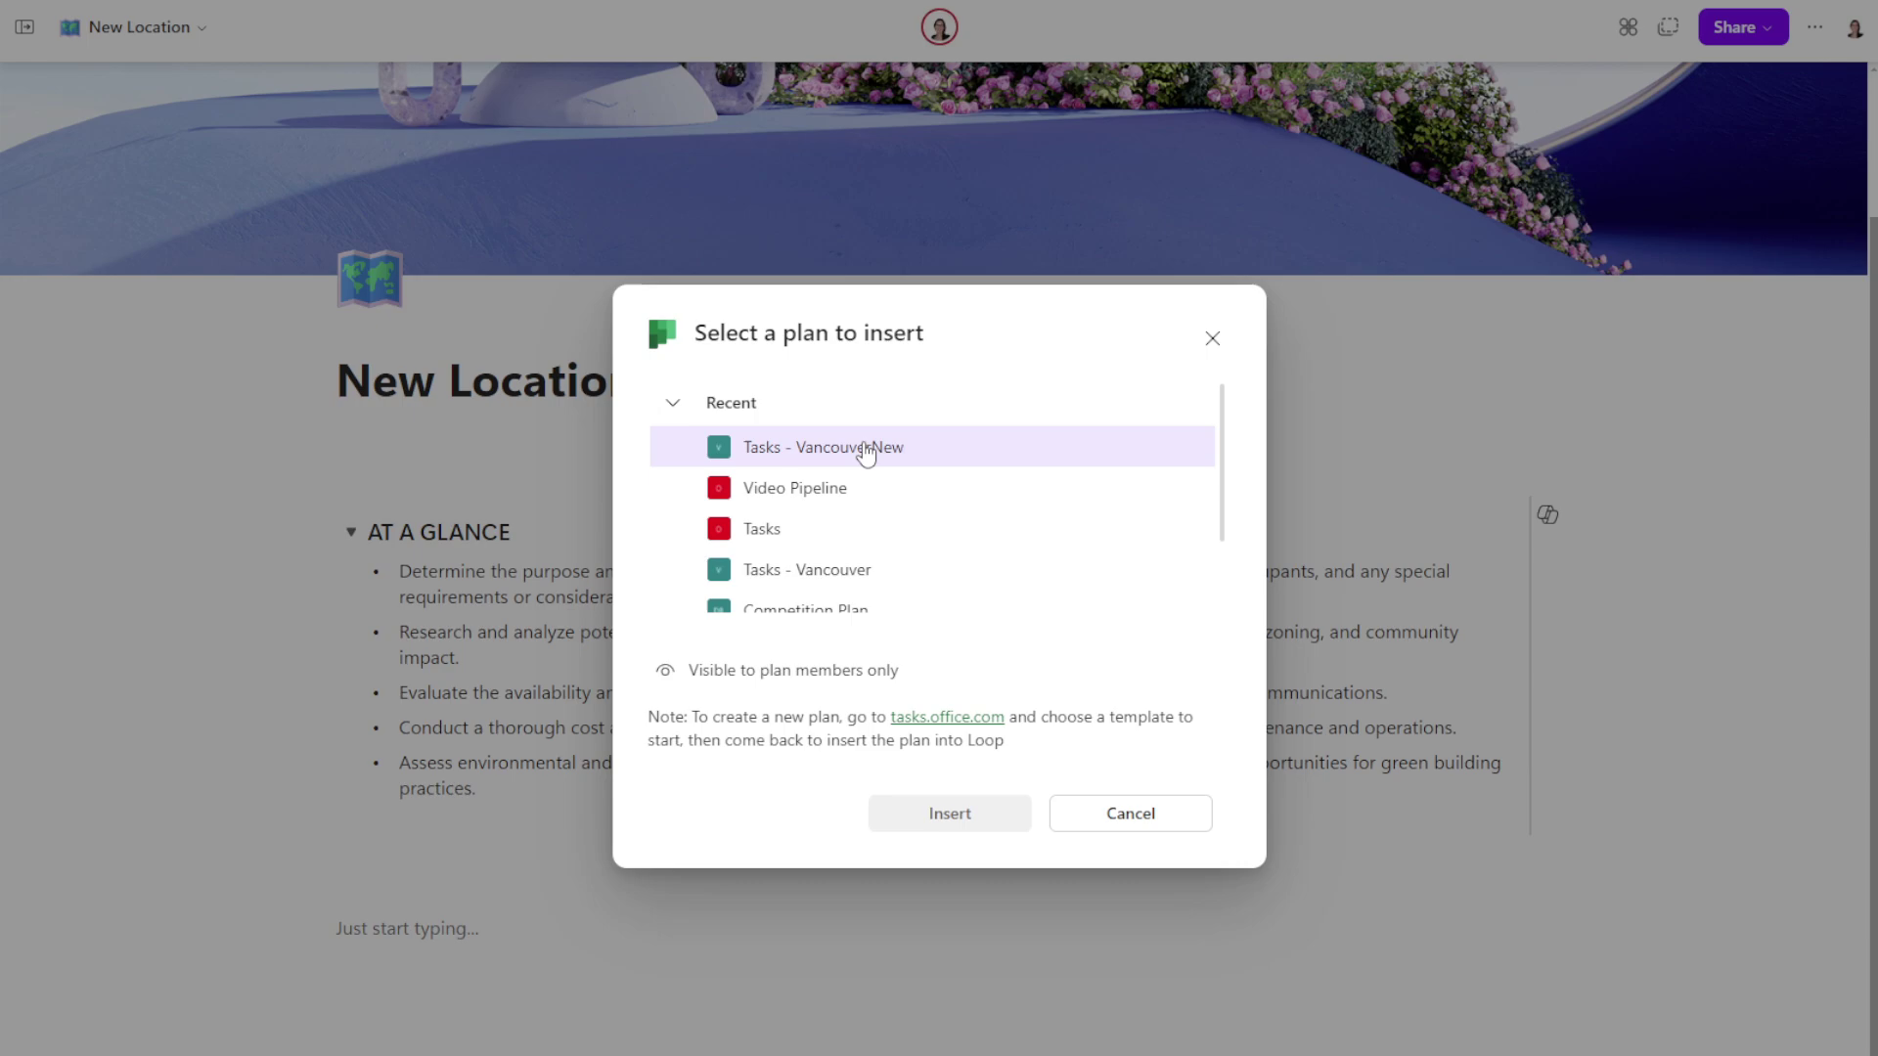
click(947, 831)
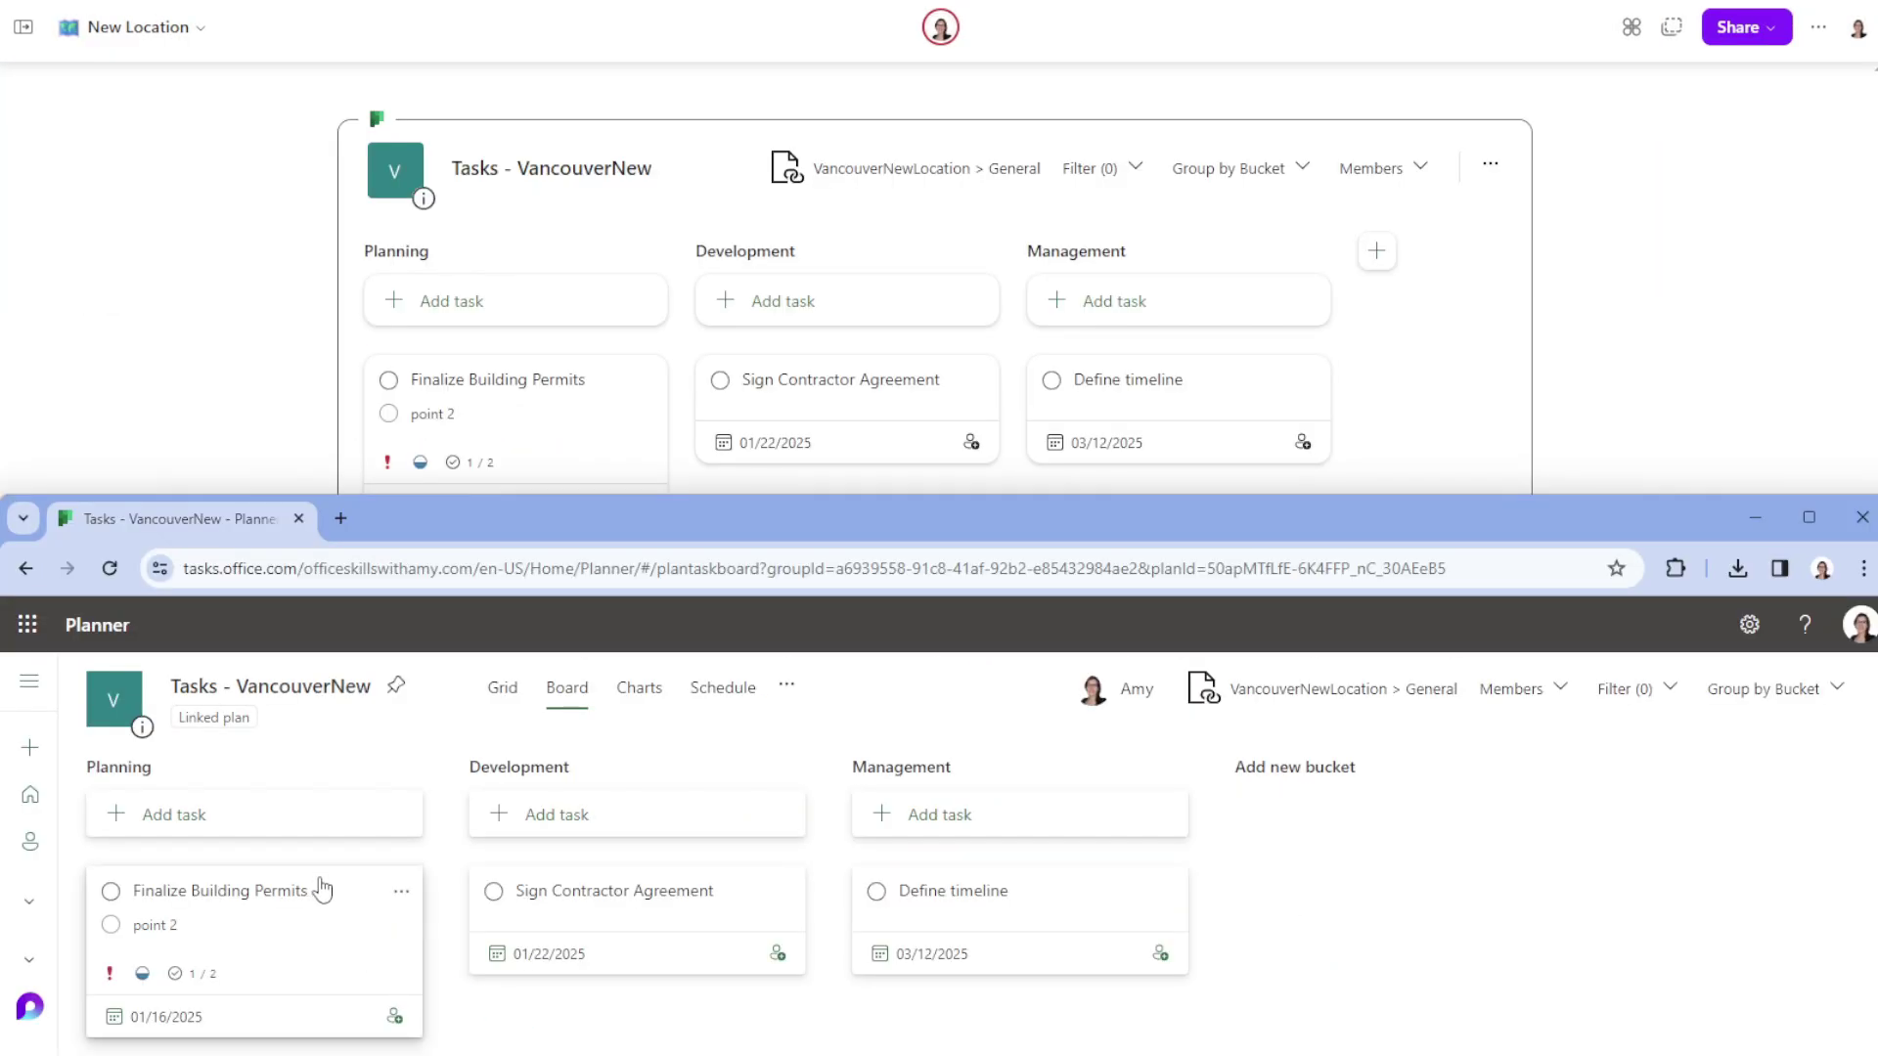
- Drag the Finalize Building Permits card from the Planning bucket into Development
drag(322, 890, 710, 922)
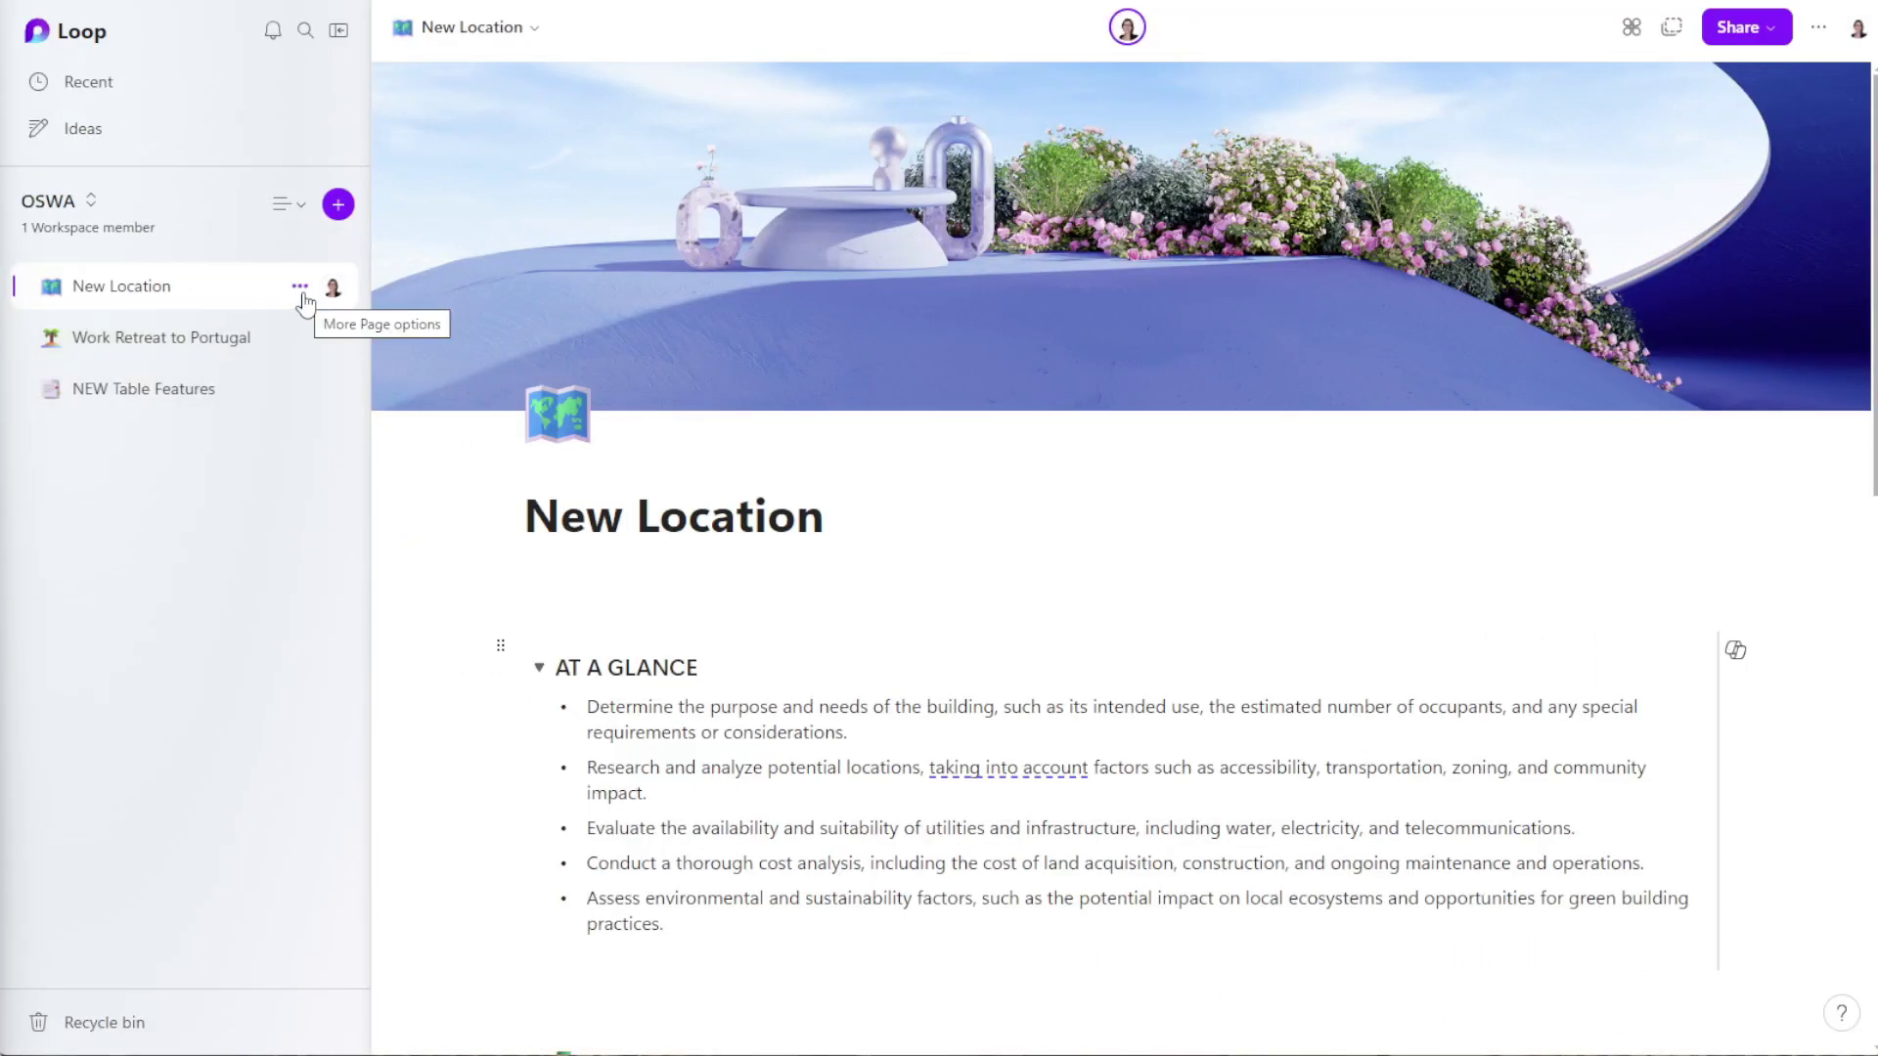
- Delete the New Location page and open its actions menu in the OSWA recycle bin
click(300, 287)
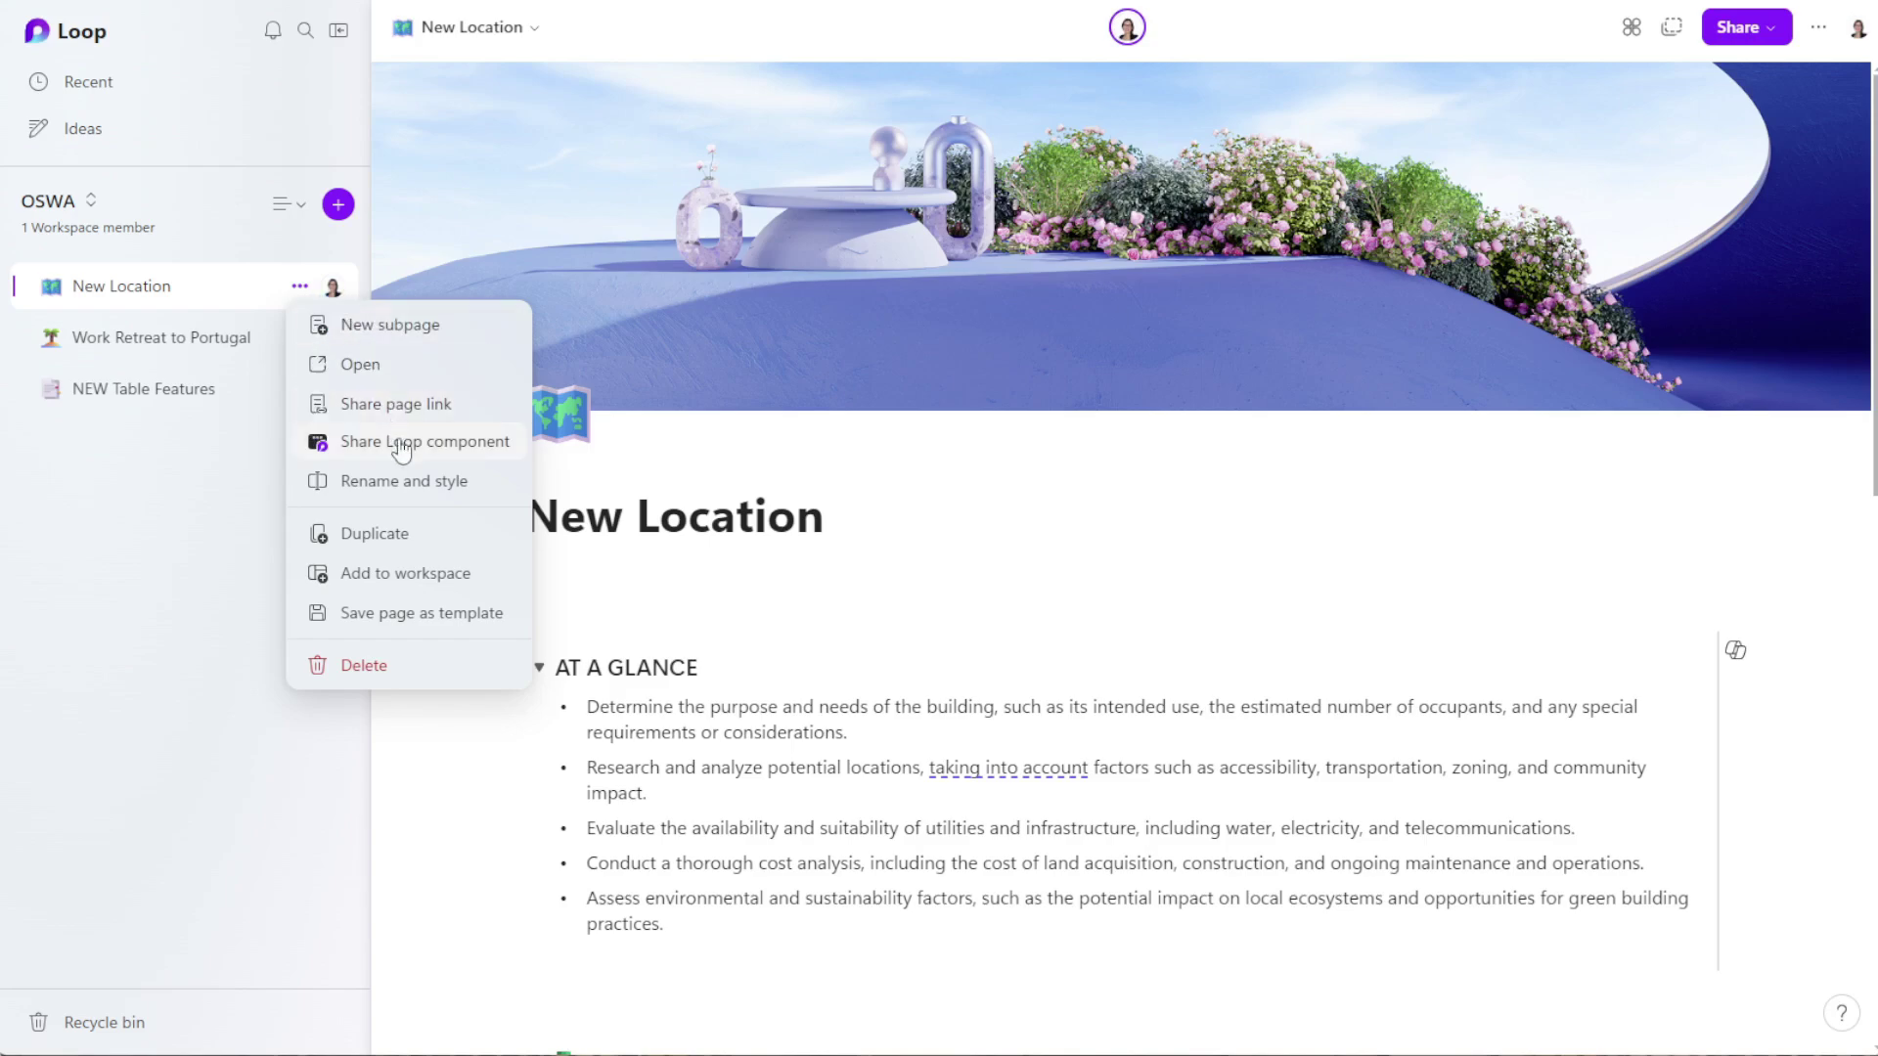
click(427, 668)
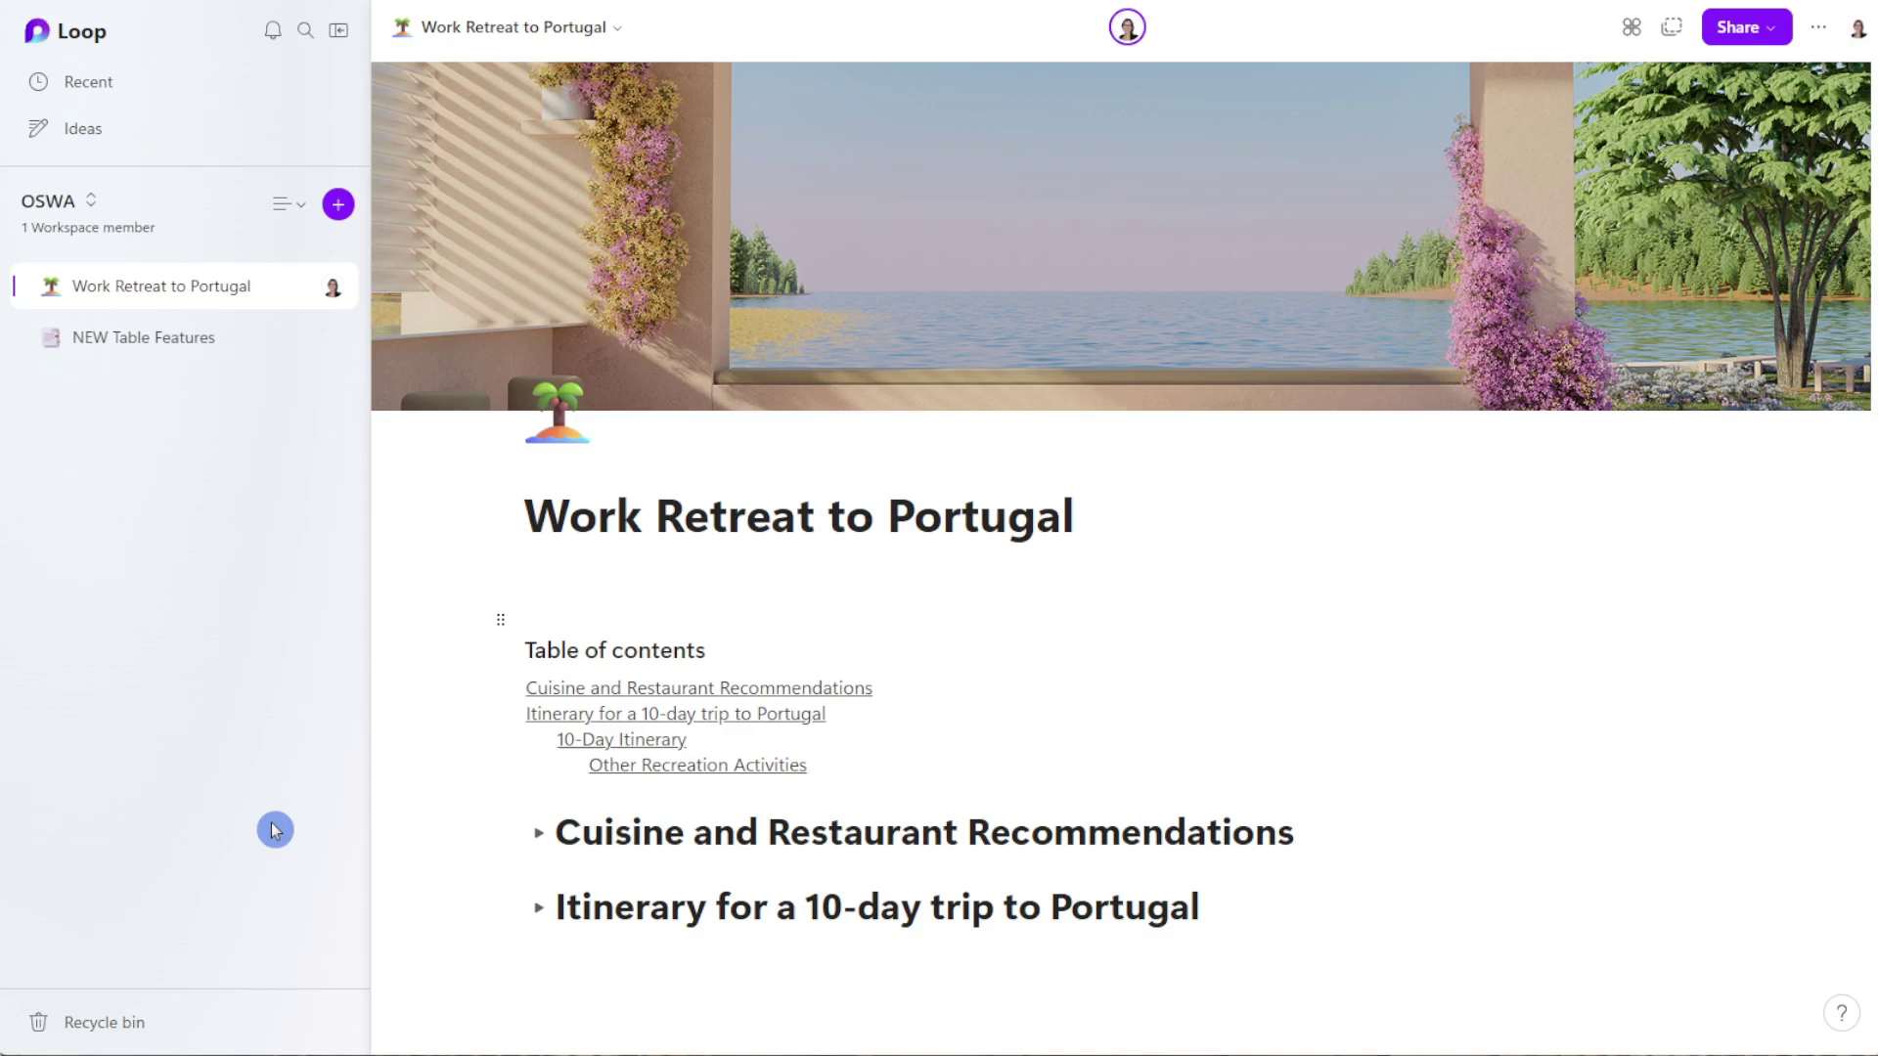
click(160, 1040)
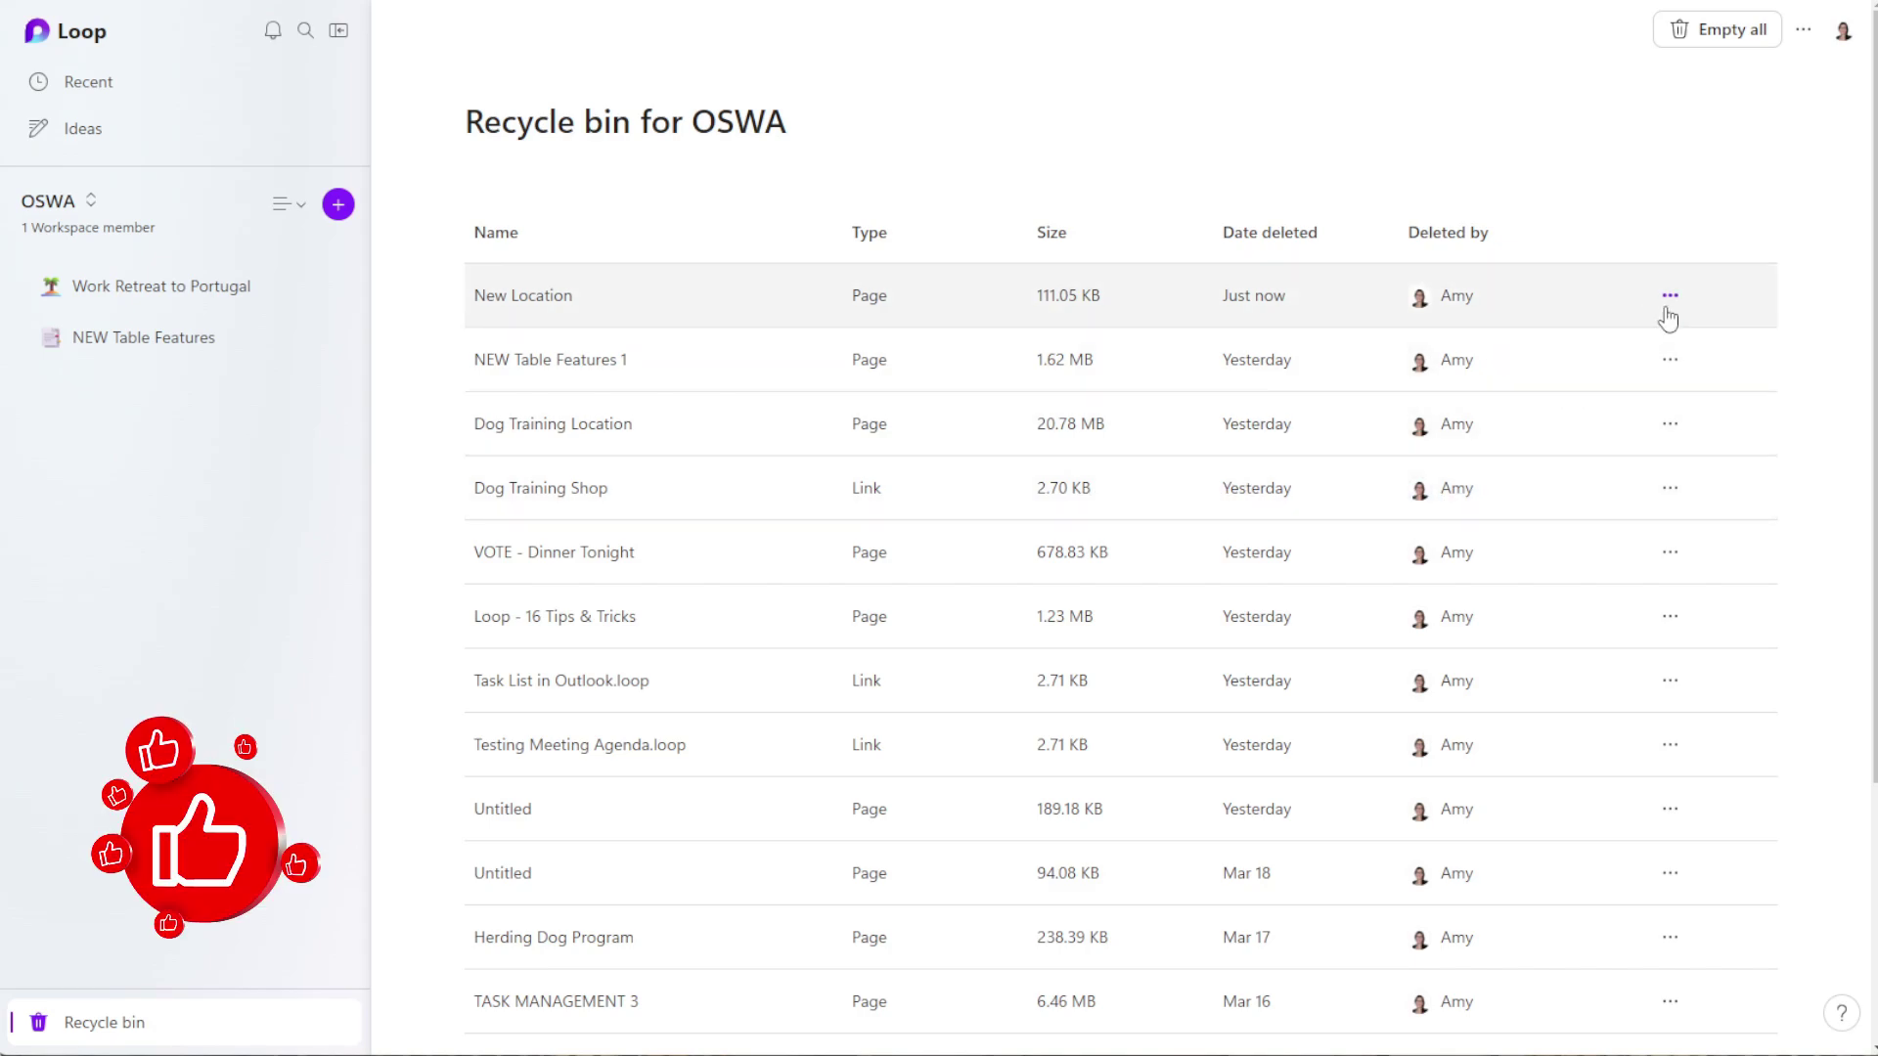
click(1669, 303)
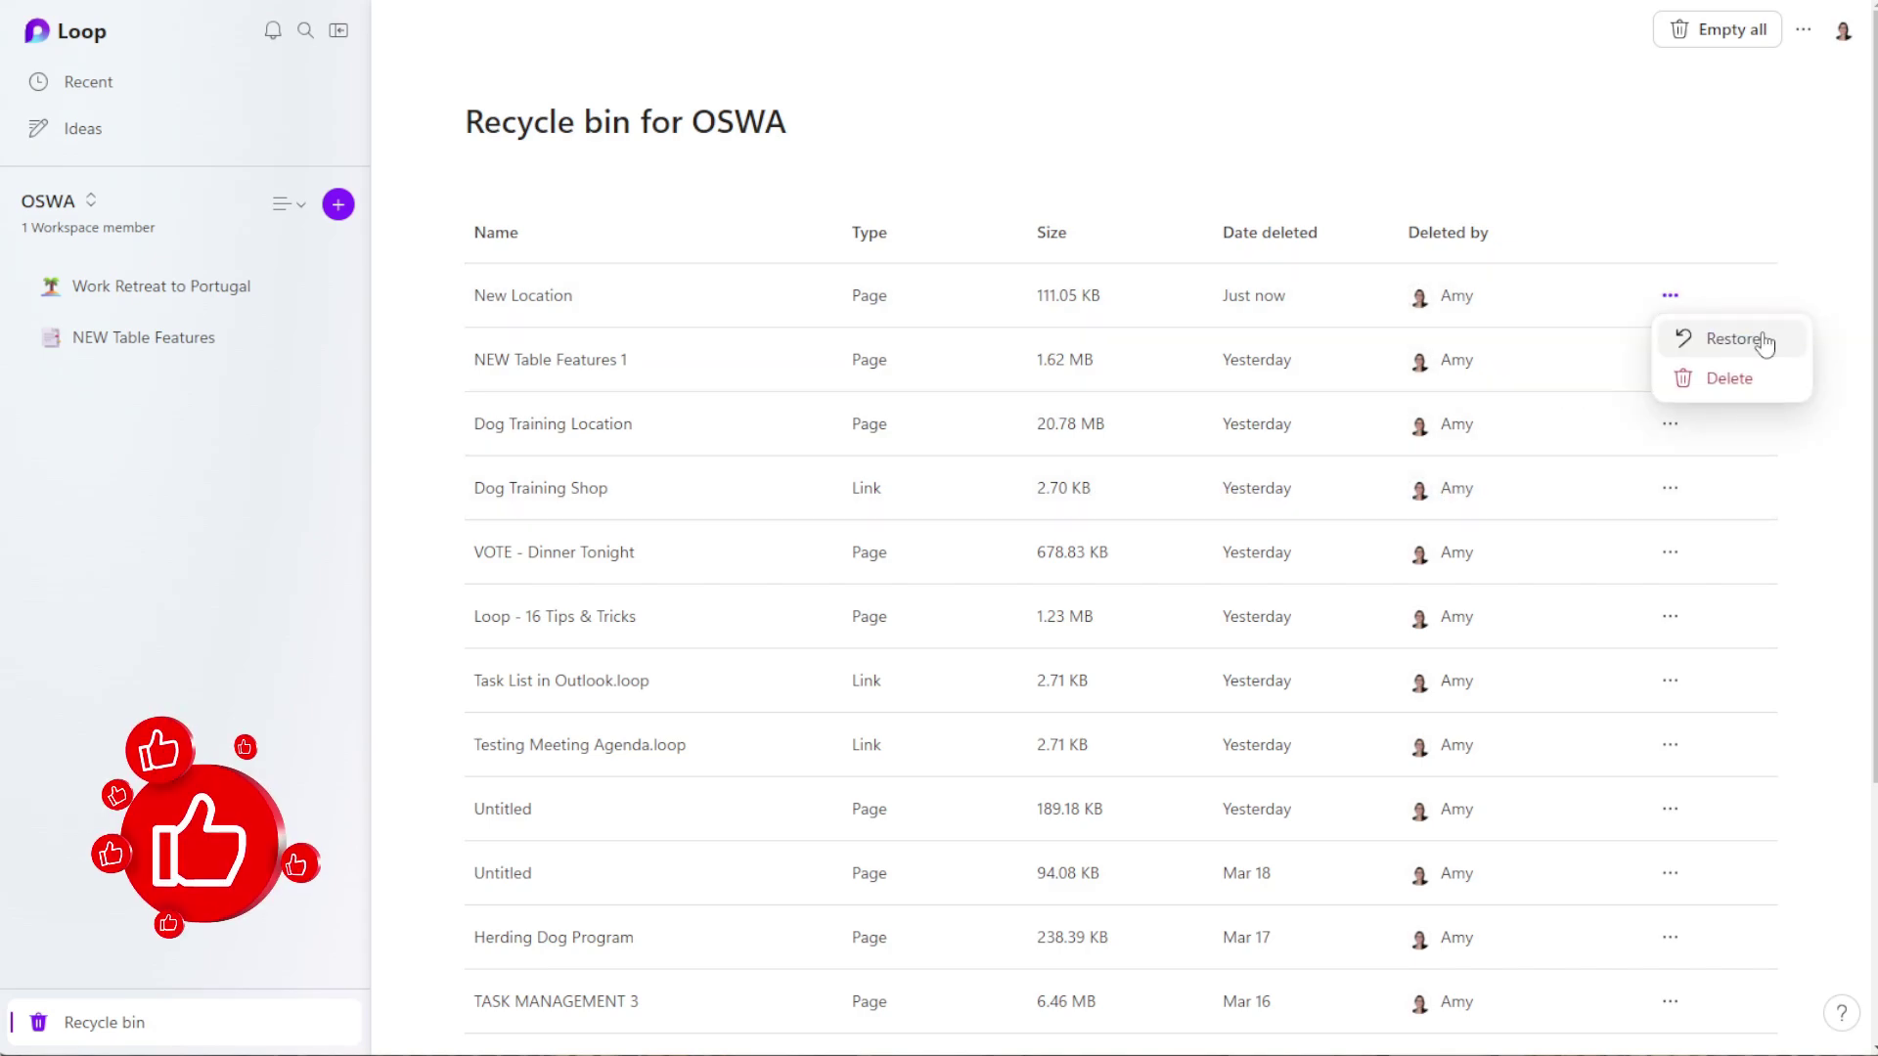